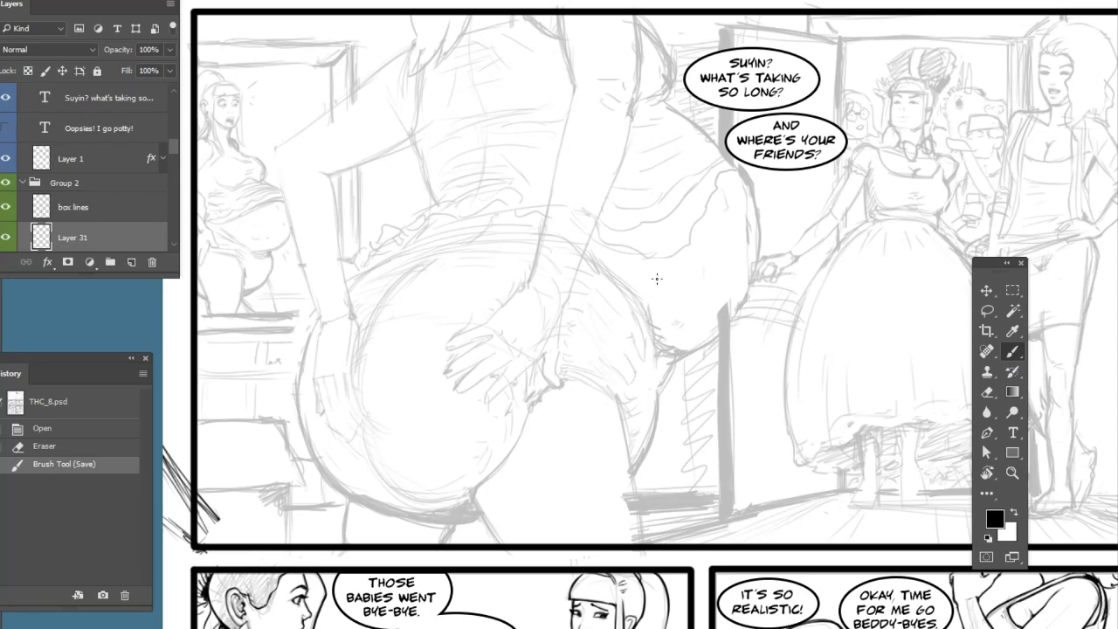
# Ink the outer contour of the foreground figure's bent forearm from the wrist up to the elbow
pyautogui.moveTo(847, 292); pyautogui.dragTo(926, 297)
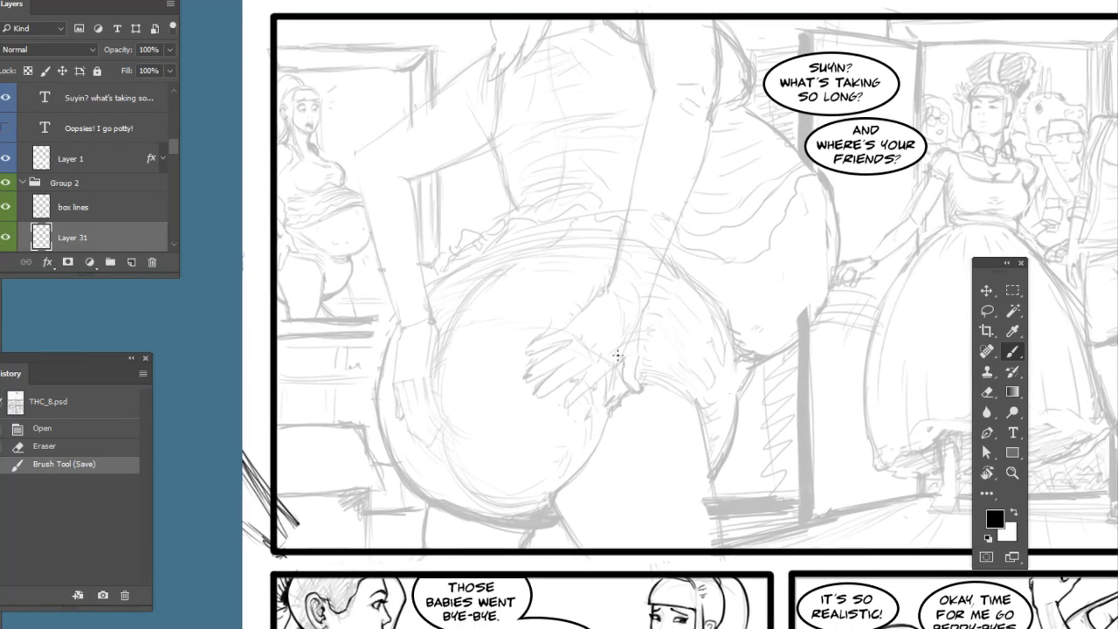
pyautogui.scroll(3, 602, 320)
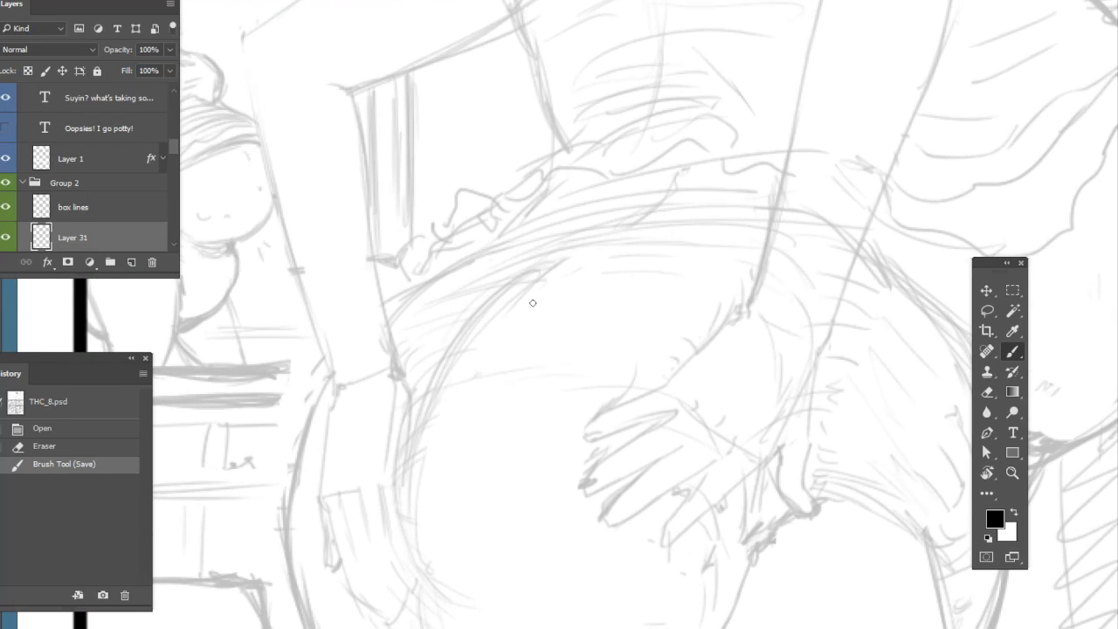
pyautogui.moveTo(469, 281); pyautogui.dragTo(497, 347)
pyautogui.moveTo(362, 445); pyautogui.dragTo(274, 145)
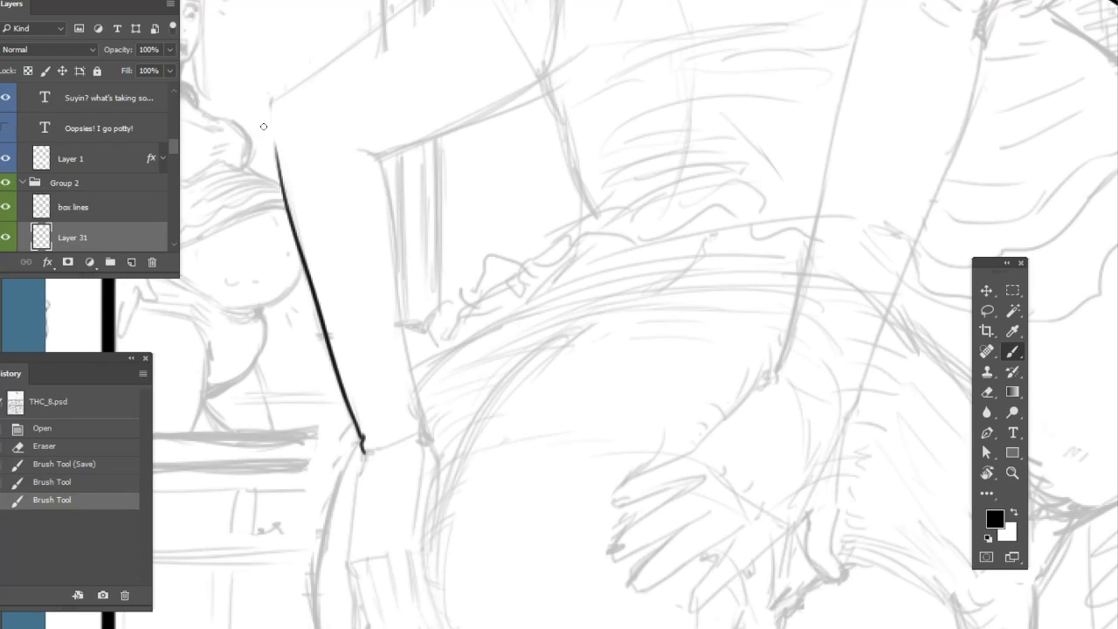
pyautogui.moveTo(270, 100); pyautogui.dragTo(299, 248)
# Ink the elbow crease and the inner contour of the forearm down to the wrist, undoing stray strokes
pyautogui.moveTo(607, 374); pyautogui.dragTo(581, 384)
pyautogui.moveTo(340, 160); pyautogui.dragTo(357, 167)
pyautogui.moveTo(332, 156)
pyautogui.mouseDown()
pyautogui.moveTo(357, 168)
pyautogui.moveTo(391, 397)
pyautogui.mouseUp()
pyautogui.click(101, 559)
pyautogui.moveTo(353, 165); pyautogui.dragTo(378, 407)
pyautogui.click(374, 345)
pyautogui.moveTo(374, 345)
pyautogui.mouseDown()
pyautogui.moveTo(405, 446)
pyautogui.moveTo(391, 420)
pyautogui.moveTo(400, 447)
pyautogui.mouseUp()
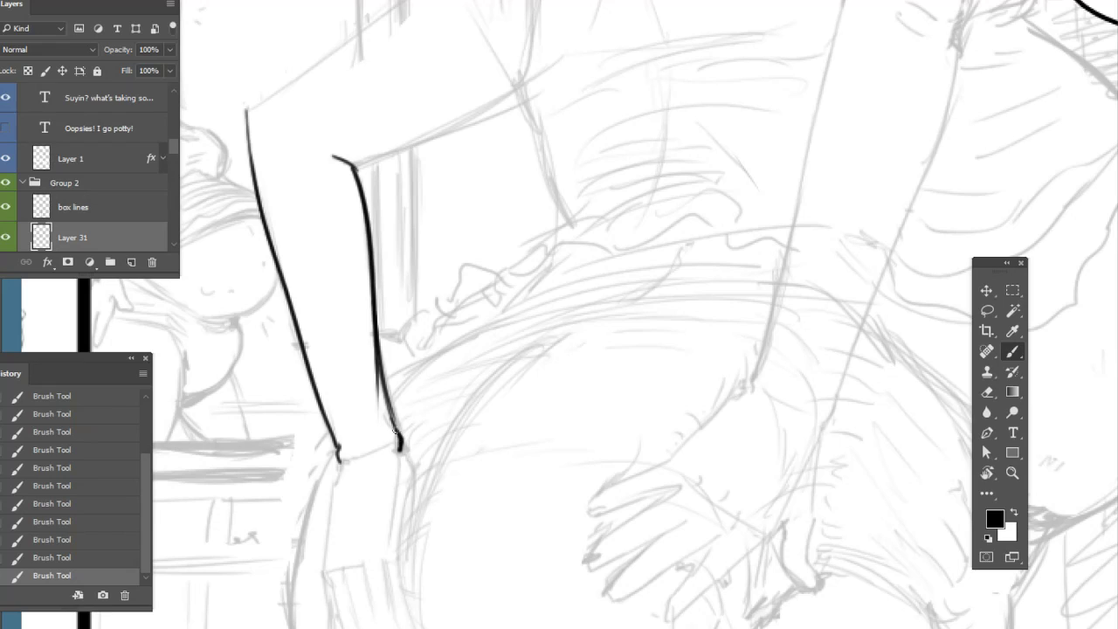
# Erase the excess ink along the lower part of the inner forearm line
pyautogui.press('e')
pyautogui.moveTo(372, 316)
pyautogui.mouseDown()
pyautogui.moveTo(387, 436)
pyautogui.moveTo(384, 351)
pyautogui.moveTo(408, 436)
pyautogui.moveTo(385, 291)
pyautogui.moveTo(383, 412)
pyautogui.mouseUp()
pyautogui.moveTo(372, 336); pyautogui.dragTo(386, 421)
pyautogui.moveTo(376, 376); pyautogui.dragTo(392, 437)
pyautogui.moveTo(403, 221); pyautogui.dragTo(415, 287)
# Ink the outer corner of the elbow over the forearm line and trim its end with the Eraser
pyautogui.press('b')
pyautogui.moveTo(259, 203)
pyautogui.mouseDown()
pyautogui.moveTo(262, 175)
pyautogui.moveTo(258, 217)
pyautogui.mouseUp()
pyautogui.moveTo(261, 178); pyautogui.dragTo(266, 251)
pyautogui.press('e')
pyautogui.moveTo(258, 210)
pyautogui.mouseDown()
pyautogui.moveTo(260, 182)
pyautogui.moveTo(258, 201)
pyautogui.mouseUp()
pyautogui.press('b')
# Ink the upper arm's top contour from the elbow towards the shoulder, replacing the first stroke with a more curved one
pyautogui.moveTo(259, 199)
pyautogui.mouseDown()
pyautogui.moveTo(262, 176)
pyautogui.moveTo(255, 206)
pyautogui.moveTo(286, 161)
pyautogui.moveTo(500, 1)
pyautogui.mouseUp()
pyautogui.press('e')
pyautogui.press('b')
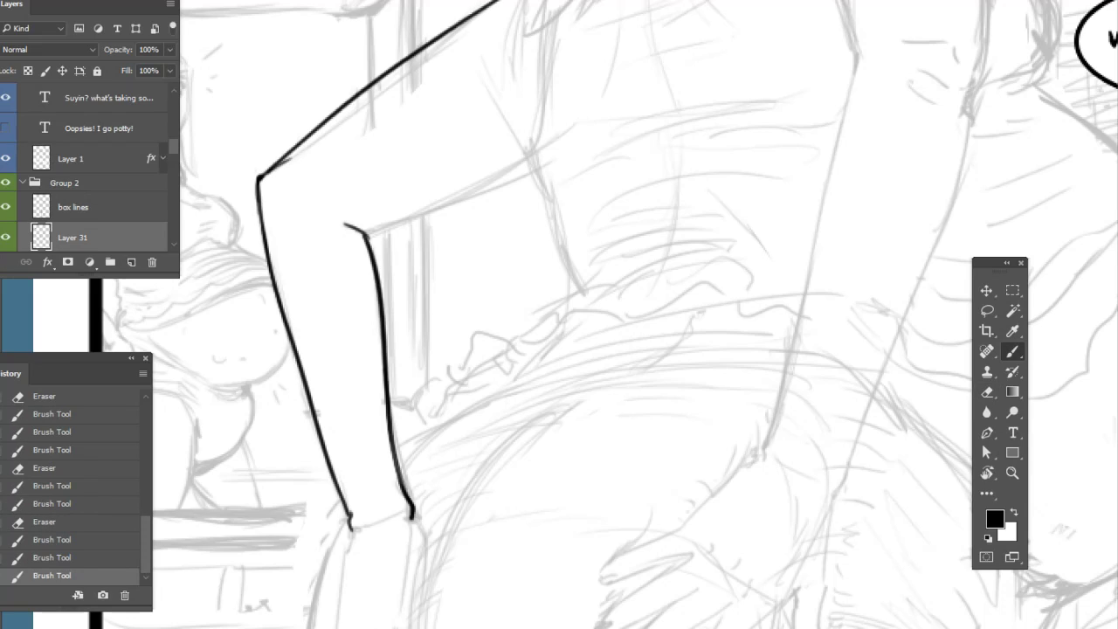
pyautogui.hotkey('ctrl', 'z')
pyautogui.moveTo(268, 171); pyautogui.dragTo(491, 1)
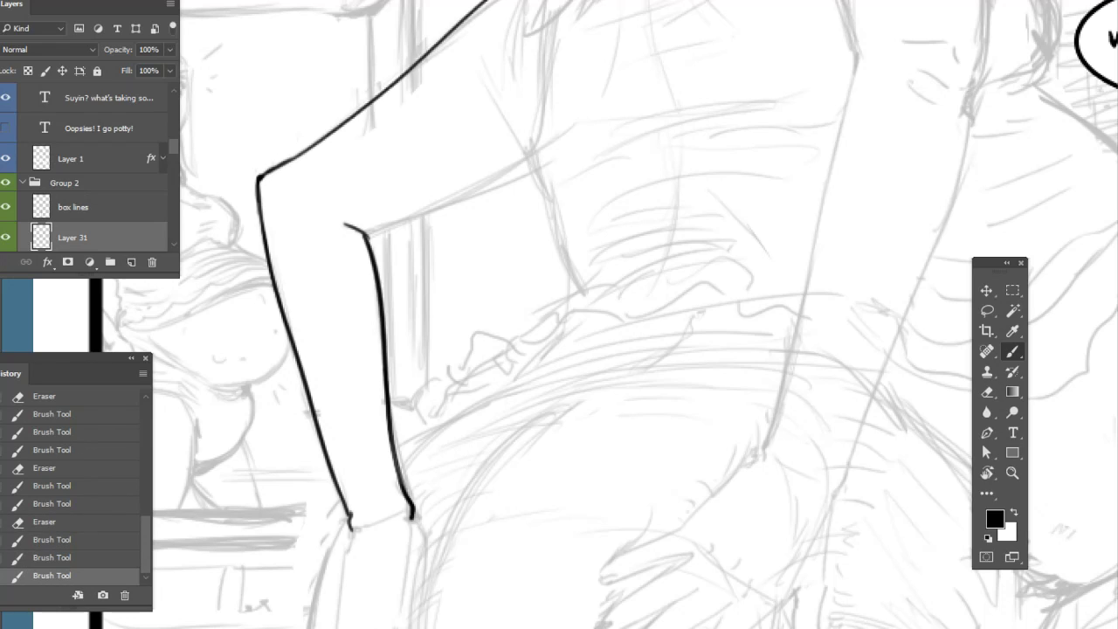
pyautogui.click(1094, 627)
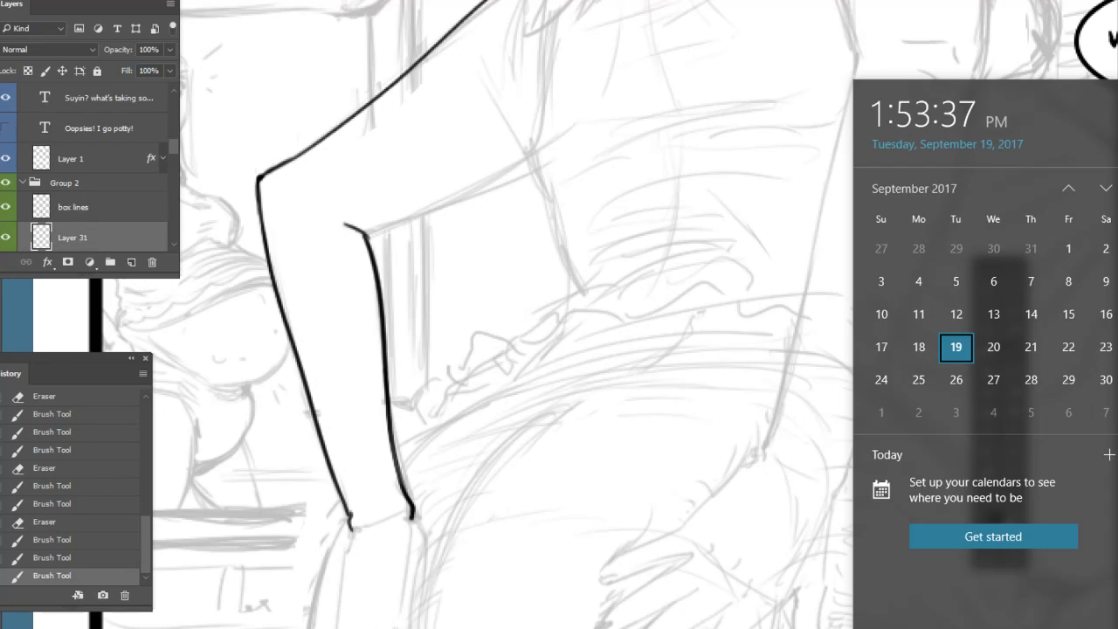
pyautogui.click(1062, 627)
pyautogui.press('Escape')
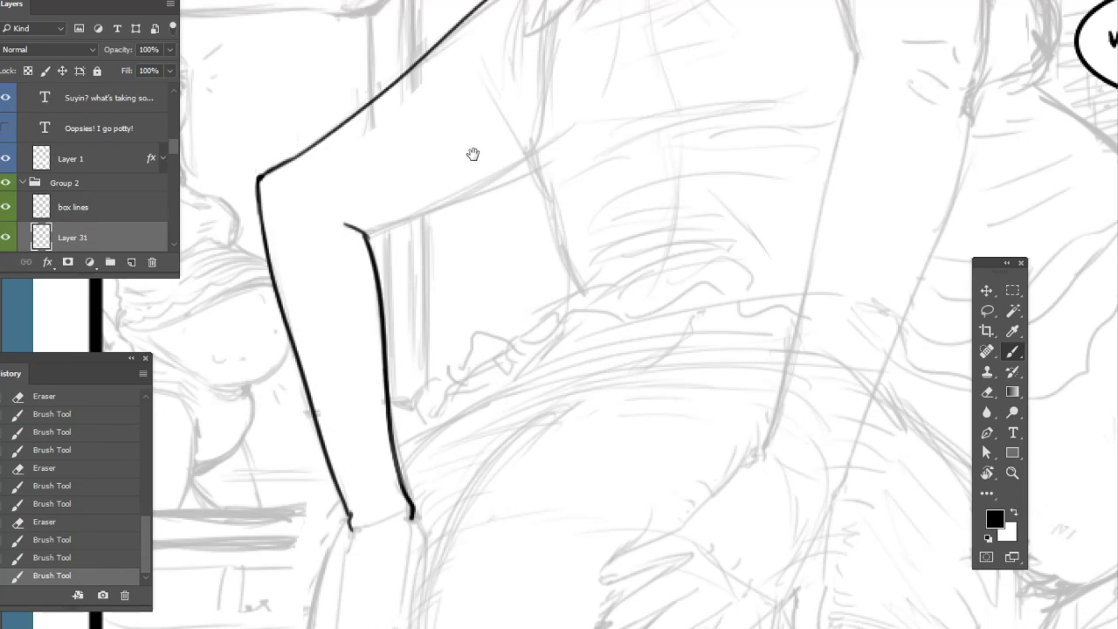
# Rework the outer elbow into a rounded corner where it joins the upper arm's top contour
pyautogui.moveTo(473, 154); pyautogui.dragTo(464, 306)
pyautogui.moveTo(261, 324); pyautogui.dragTo(385, 234)
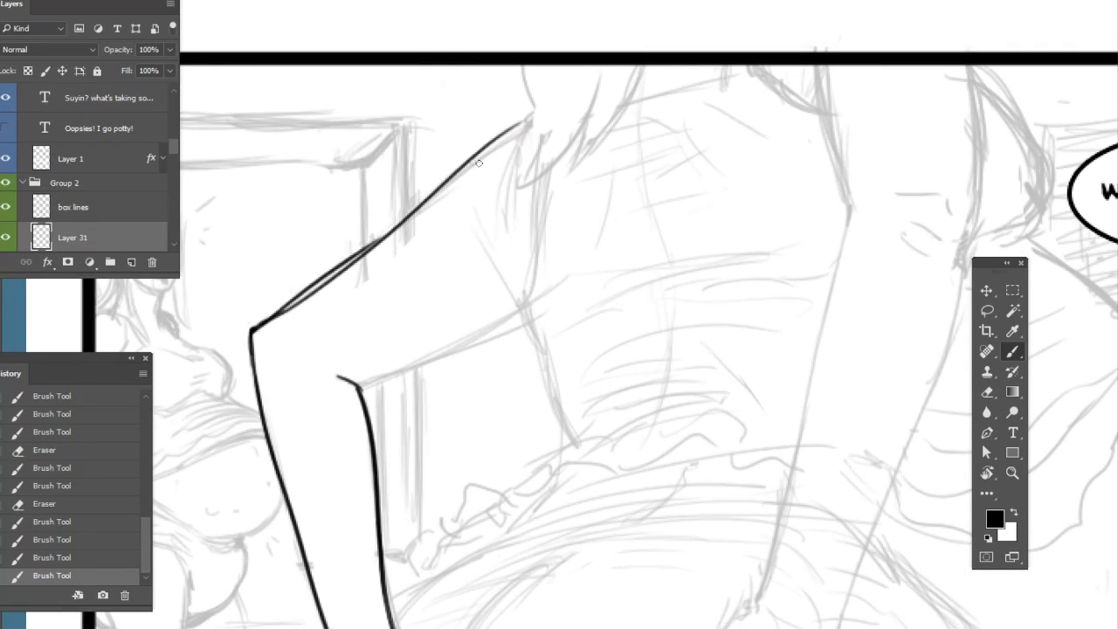
pyautogui.click(105, 555)
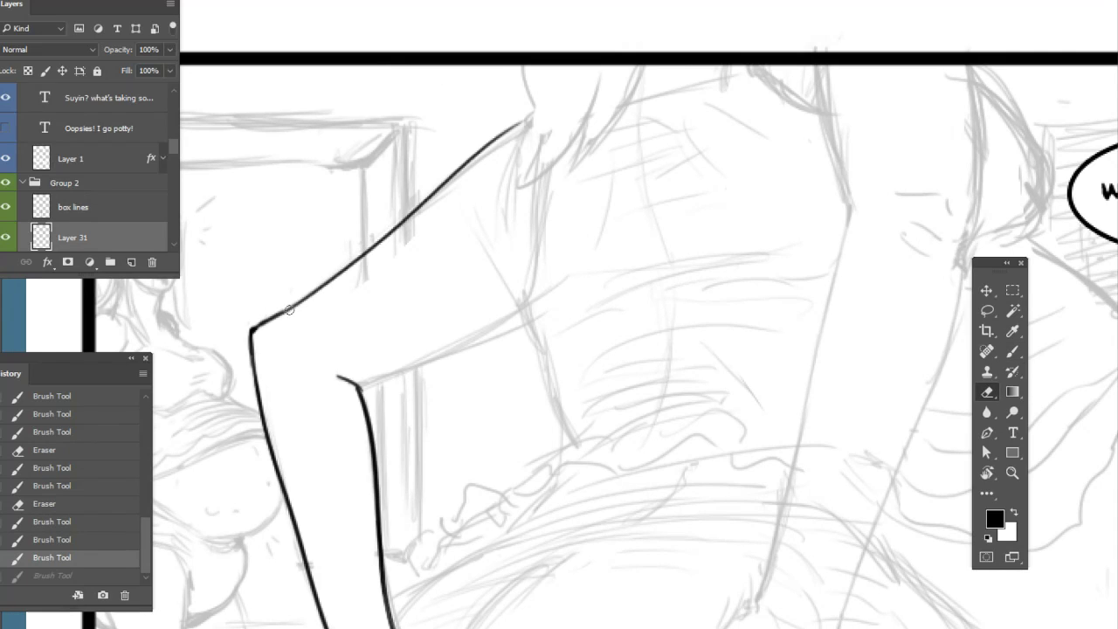
pyautogui.moveTo(255, 330)
pyautogui.mouseDown()
pyautogui.moveTo(253, 351)
pyautogui.moveTo(248, 339)
pyautogui.moveTo(364, 254)
pyautogui.mouseUp()
pyautogui.press('e')
pyautogui.press('b')
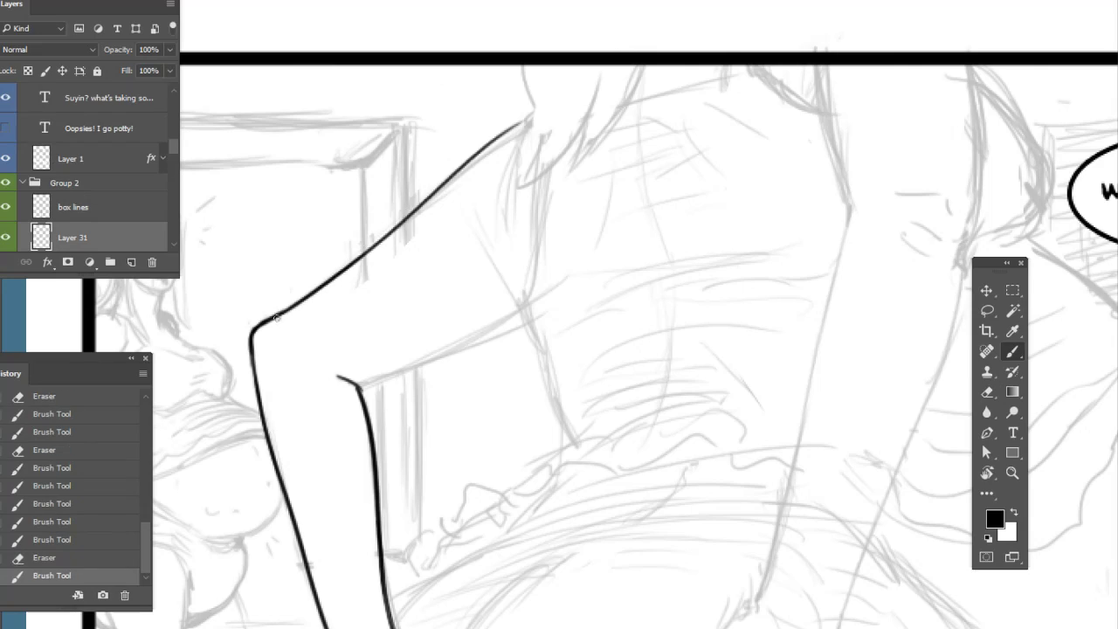
# Thicken the top contour of the upper arm just above the elbow and erase its rough edges
pyautogui.moveTo(281, 315); pyautogui.dragTo(366, 237)
pyautogui.moveTo(266, 321); pyautogui.dragTo(367, 254)
pyautogui.press('e')
pyautogui.press('b')
pyautogui.moveTo(265, 322); pyautogui.dragTo(385, 236)
pyautogui.moveTo(339, 267)
pyautogui.mouseDown()
pyautogui.moveTo(410, 218)
pyautogui.moveTo(358, 254)
pyautogui.mouseUp()
pyautogui.press('e')
pyautogui.moveTo(408, 227)
pyautogui.mouseDown()
pyautogui.moveTo(341, 273)
pyautogui.moveTo(409, 221)
pyautogui.mouseUp()
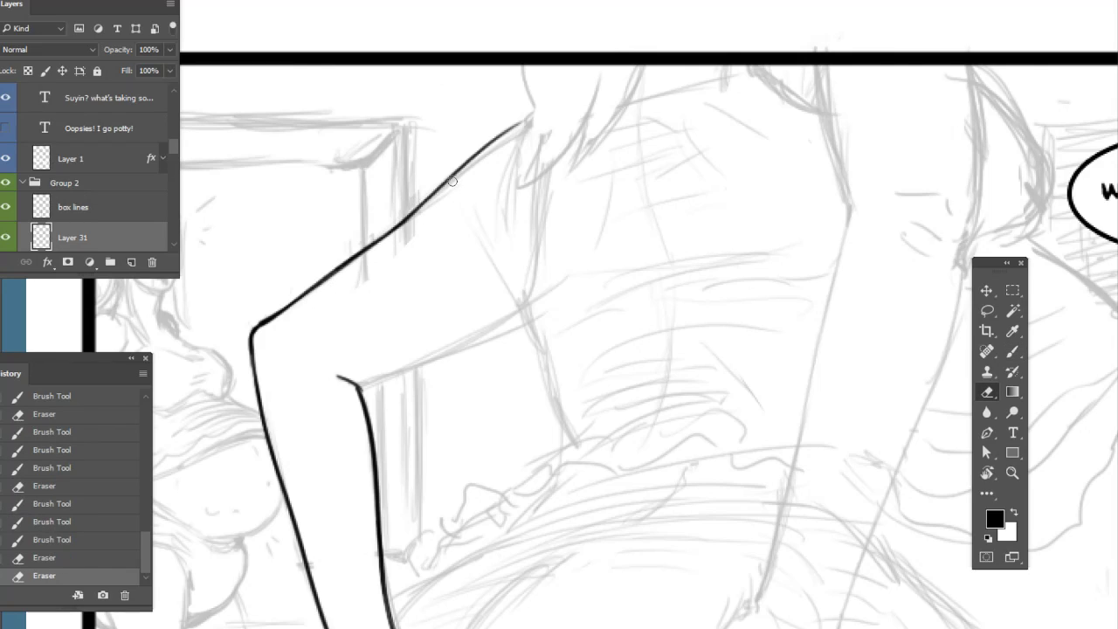
# Build up the upper arm's top contour with overlapping brush strokes from mid-arm to the shoulder
pyautogui.press('b')
pyautogui.moveTo(330, 273); pyautogui.dragTo(511, 130)
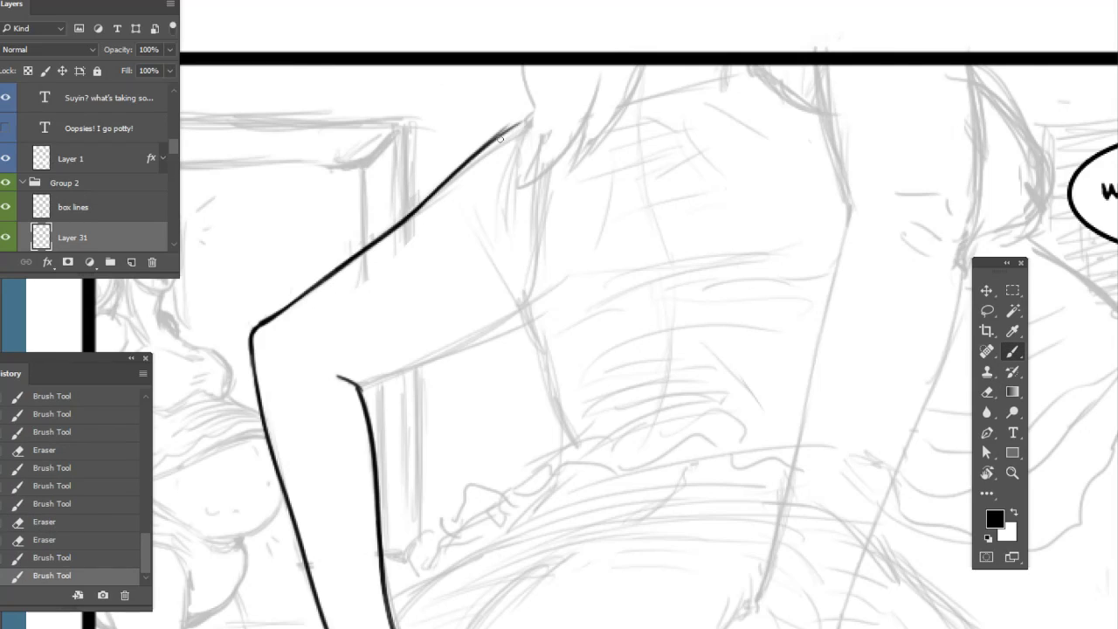
pyautogui.moveTo(412, 217); pyautogui.dragTo(500, 138)
pyautogui.moveTo(458, 182)
pyautogui.mouseDown()
pyautogui.moveTo(522, 134)
pyautogui.moveTo(476, 161)
pyautogui.mouseUp()
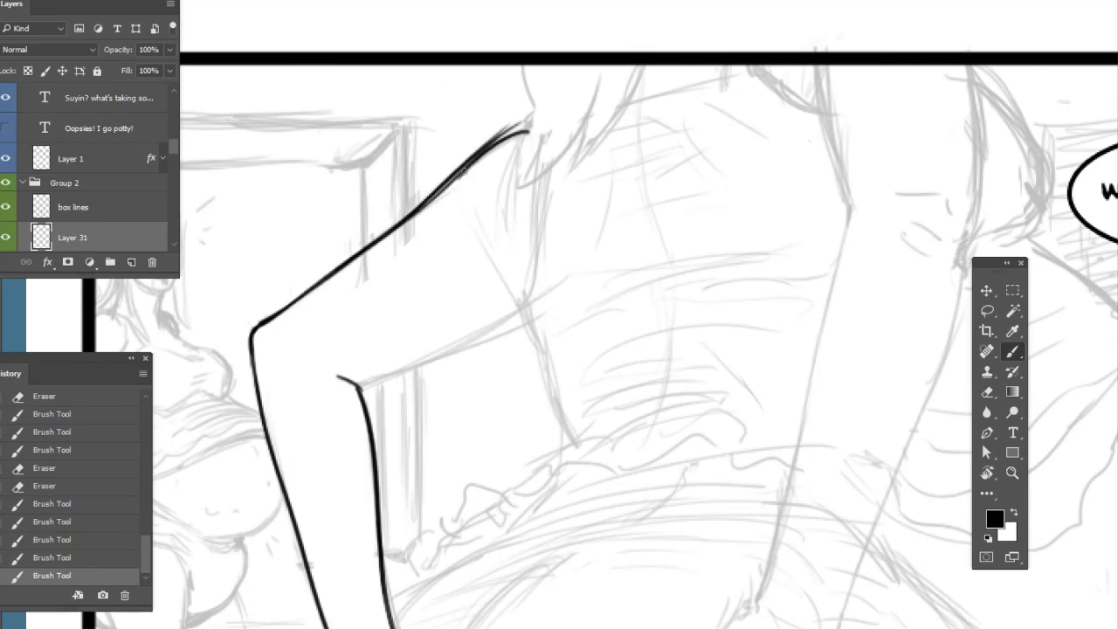
# Clean up the doubled line near the shoulder by alternately erasing its edges and restroking it smoothly
pyautogui.press('e')
pyautogui.moveTo(405, 213)
pyautogui.mouseDown()
pyautogui.moveTo(510, 130)
pyautogui.moveTo(468, 159)
pyautogui.mouseUp()
pyautogui.press('b')
pyautogui.moveTo(415, 213)
pyautogui.mouseDown()
pyautogui.moveTo(487, 149)
pyautogui.moveTo(528, 131)
pyautogui.moveTo(486, 150)
pyautogui.mouseUp()
pyautogui.moveTo(436, 195); pyautogui.dragTo(473, 164)
pyautogui.press('e')
pyautogui.moveTo(522, 133)
pyautogui.mouseDown()
pyautogui.moveTo(434, 197)
pyautogui.moveTo(462, 177)
pyautogui.mouseUp()
pyautogui.press('b')
pyautogui.moveTo(410, 218); pyautogui.dragTo(454, 183)
# Ink the underside of the upper arm from the elbow crease to the armpit
pyautogui.press('space')
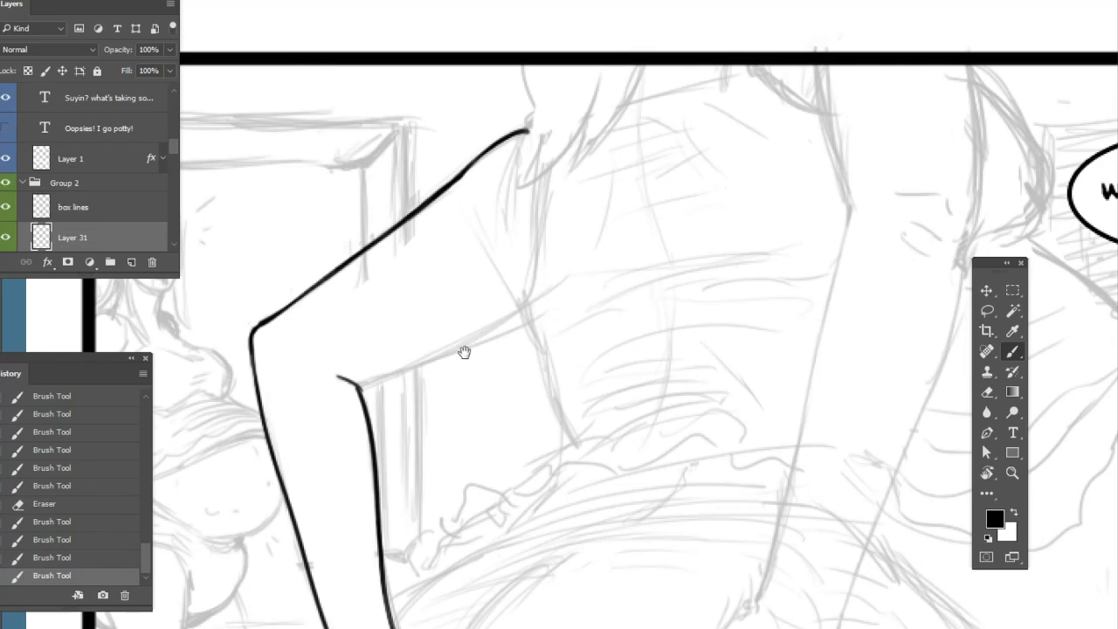
pyautogui.moveTo(467, 330); pyautogui.dragTo(474, 288)
pyautogui.moveTo(369, 345); pyautogui.dragTo(453, 312)
pyautogui.moveTo(509, 287)
pyautogui.mouseDown()
pyautogui.moveTo(445, 312)
pyautogui.moveTo(535, 259)
pyautogui.moveTo(483, 299)
pyautogui.mouseUp()
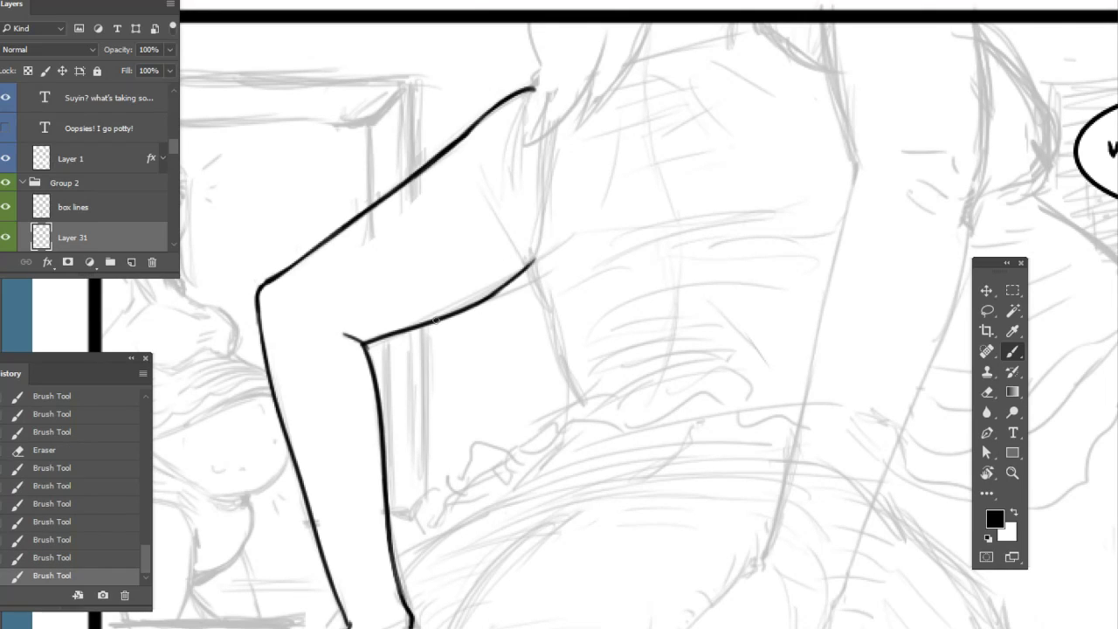
pyautogui.moveTo(425, 324)
pyautogui.mouseDown()
pyautogui.moveTo(547, 231)
pyautogui.moveTo(485, 304)
pyautogui.moveTo(403, 340)
pyautogui.moveTo(542, 260)
pyautogui.mouseUp()
# Erase the sagging part of the upper arm's underside and redraw it as a straighter line to the armpit
pyautogui.press('e')
pyautogui.moveTo(440, 324); pyautogui.dragTo(510, 282)
pyautogui.moveTo(391, 341); pyautogui.dragTo(550, 255)
pyautogui.press('b')
pyautogui.moveTo(398, 332)
pyautogui.mouseDown()
pyautogui.moveTo(470, 300)
pyautogui.moveTo(541, 251)
pyautogui.mouseUp()
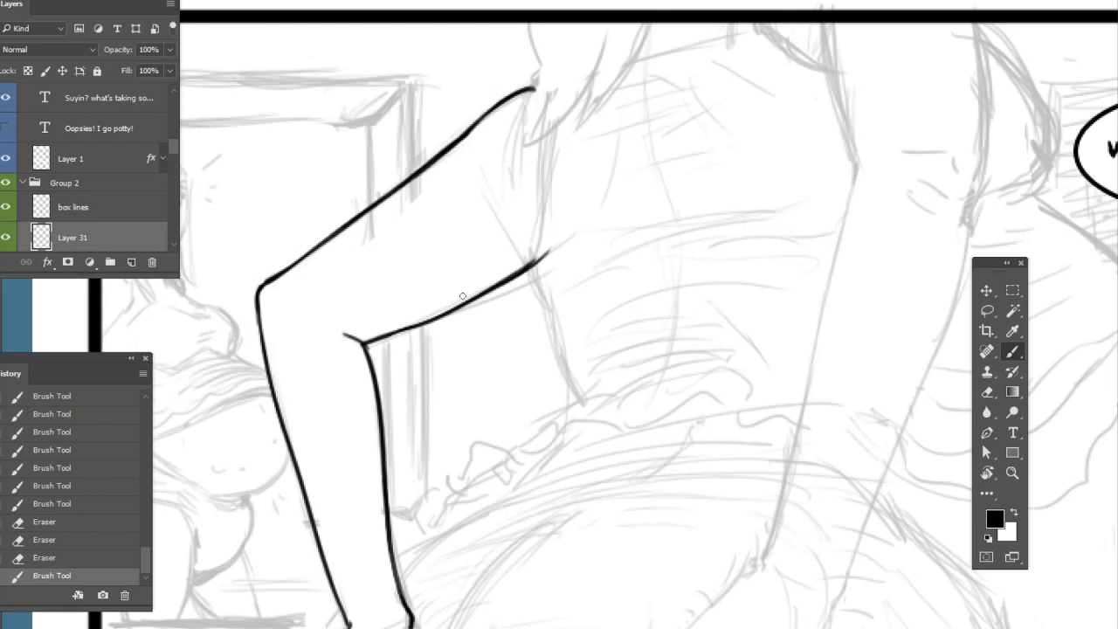
pyautogui.moveTo(402, 330); pyautogui.dragTo(523, 270)
# Thin and smooth the upper arm's underside line with the Eraser, touching it up with the brush near the elbow
pyautogui.press('e')
pyautogui.moveTo(450, 307)
pyautogui.mouseDown()
pyautogui.moveTo(554, 242)
pyautogui.moveTo(505, 285)
pyautogui.mouseUp()
pyautogui.moveTo(412, 332); pyautogui.dragTo(516, 278)
pyautogui.moveTo(402, 338)
pyautogui.mouseDown()
pyautogui.moveTo(544, 257)
pyautogui.moveTo(454, 315)
pyautogui.moveTo(447, 307)
pyautogui.moveTo(524, 262)
pyautogui.mouseUp()
pyautogui.press('b')
pyautogui.press('e')
pyautogui.moveTo(407, 328); pyautogui.dragTo(461, 299)
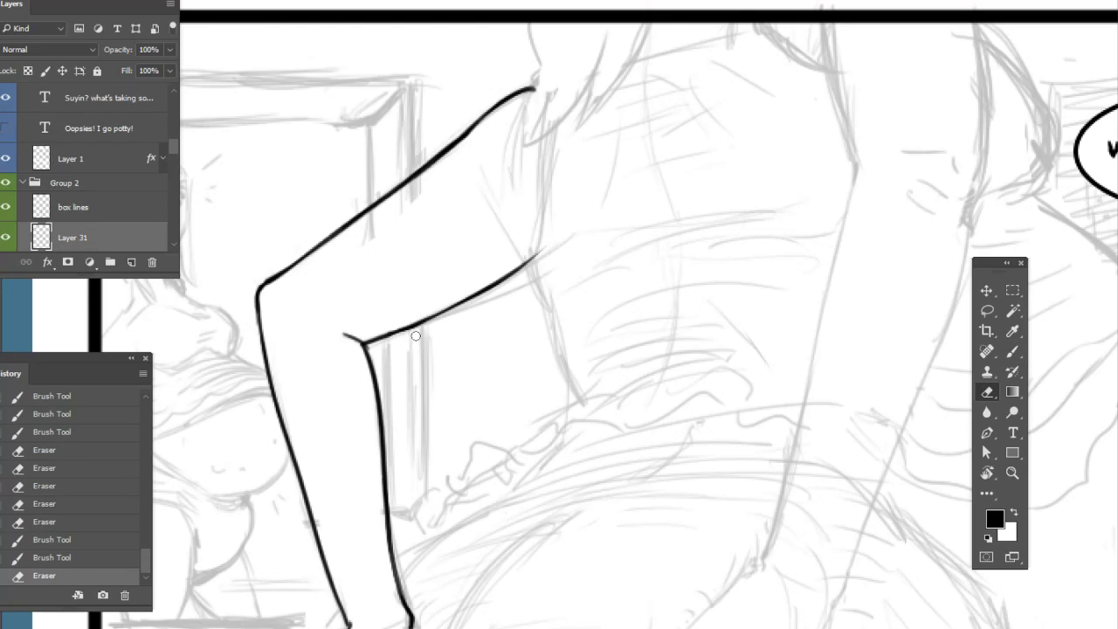
pyautogui.press('b')
pyautogui.moveTo(399, 339); pyautogui.dragTo(452, 316)
pyautogui.press('e')
pyautogui.moveTo(384, 344)
pyautogui.mouseDown()
pyautogui.moveTo(437, 325)
pyautogui.moveTo(489, 332)
pyautogui.mouseUp()
# Ink the outer edge of the hand from the wrist to the knuckles and trim the line with the Eraser
pyautogui.scroll(-3, 499, 349)
pyautogui.moveTo(386, 114)
pyautogui.mouseDown()
pyautogui.moveTo(480, 42)
pyautogui.moveTo(409, 91)
pyautogui.moveTo(427, 64)
pyautogui.mouseUp()
pyautogui.click(427, 64)
pyautogui.moveTo(512, 350); pyautogui.dragTo(512, 219)
pyautogui.press('b')
pyautogui.moveTo(328, 419)
pyautogui.mouseDown()
pyautogui.moveTo(372, 406)
pyautogui.moveTo(308, 486)
pyautogui.moveTo(321, 445)
pyautogui.moveTo(305, 531)
pyautogui.mouseUp()
pyautogui.moveTo(322, 444); pyautogui.dragTo(304, 533)
pyautogui.press('e')
pyautogui.moveTo(315, 459); pyautogui.dragTo(304, 524)
pyautogui.moveTo(306, 520); pyautogui.dragTo(309, 511)
pyautogui.press('b')
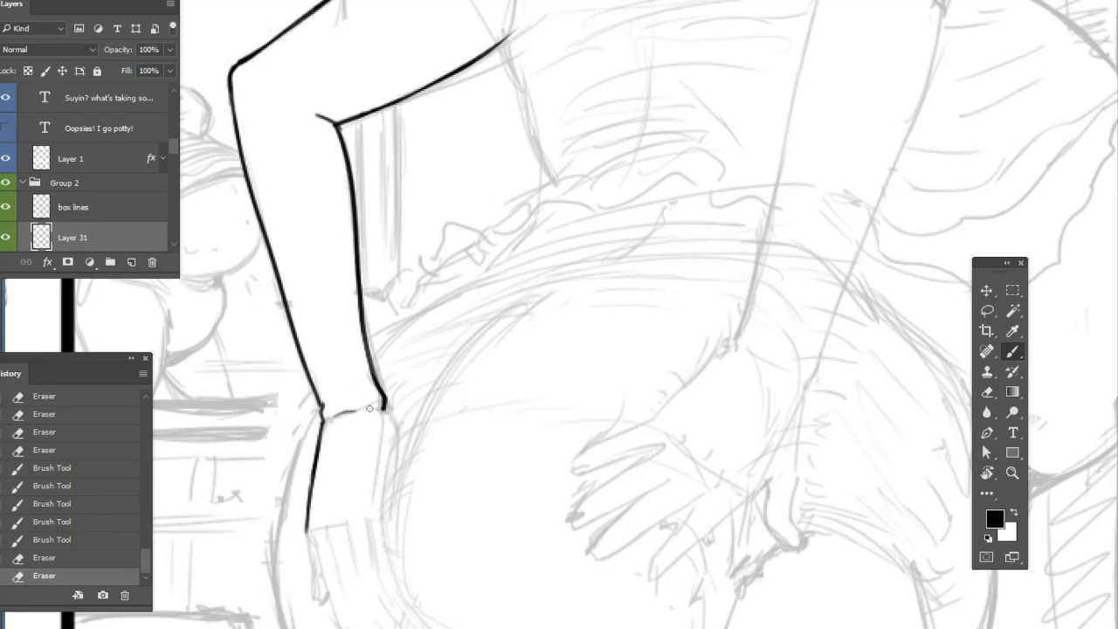
# Ink the inner wrist corner and the inner edge of the hand down to the knuckles
pyautogui.moveTo(387, 404); pyautogui.dragTo(396, 431)
pyautogui.moveTo(388, 410); pyautogui.dragTo(398, 434)
pyautogui.moveTo(412, 402)
pyautogui.mouseDown()
pyautogui.moveTo(424, 341)
pyautogui.moveTo(407, 377)
pyautogui.mouseUp()
pyautogui.moveTo(401, 336); pyautogui.dragTo(398, 405)
pyautogui.press('e')
pyautogui.press('b')
pyautogui.moveTo(405, 360); pyautogui.dragTo(392, 479)
pyautogui.moveTo(400, 385)
pyautogui.mouseDown()
pyautogui.moveTo(396, 418)
pyautogui.moveTo(396, 407)
pyautogui.mouseUp()
pyautogui.moveTo(403, 356); pyautogui.dragTo(397, 388)
pyautogui.scroll(-3, 415, 376)
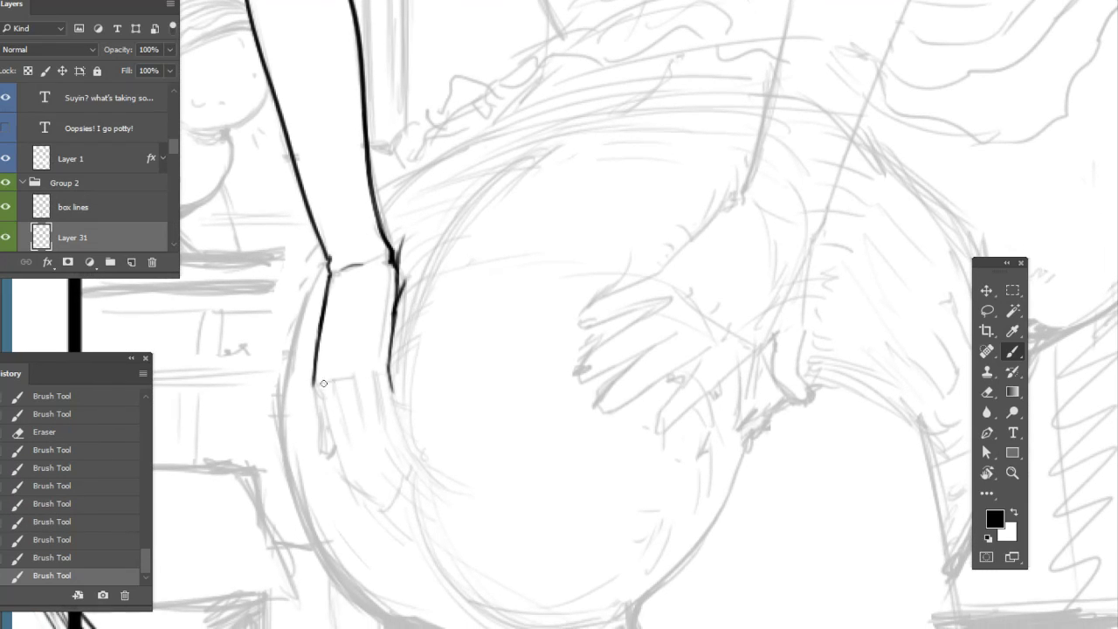
# Ink the knuckle marks and the outermost digit on the hand resting on the hip
pyautogui.moveTo(330, 376)
pyautogui.mouseDown()
pyautogui.moveTo(331, 392)
pyautogui.moveTo(353, 377)
pyautogui.moveTo(349, 387)
pyautogui.moveTo(371, 388)
pyautogui.mouseUp()
pyautogui.moveTo(380, 482); pyautogui.dragTo(367, 462)
pyautogui.moveTo(302, 367)
pyautogui.mouseDown()
pyautogui.moveTo(308, 428)
pyautogui.moveTo(320, 421)
pyautogui.moveTo(300, 351)
pyautogui.moveTo(339, 461)
pyautogui.mouseUp()
pyautogui.press('e')
pyautogui.press('b')
pyautogui.press('e')
pyautogui.press('b')
# Ink the outer contour of the fingers and the lines separating them down to the fingertips
pyautogui.moveTo(322, 423); pyautogui.dragTo(365, 478)
pyautogui.press('e')
pyautogui.press('b')
pyautogui.moveTo(322, 368)
pyautogui.mouseDown()
pyautogui.moveTo(342, 436)
pyautogui.moveTo(374, 478)
pyautogui.mouseUp()
pyautogui.moveTo(346, 439); pyautogui.dragTo(373, 478)
pyautogui.moveTo(348, 440); pyautogui.dragTo(374, 477)
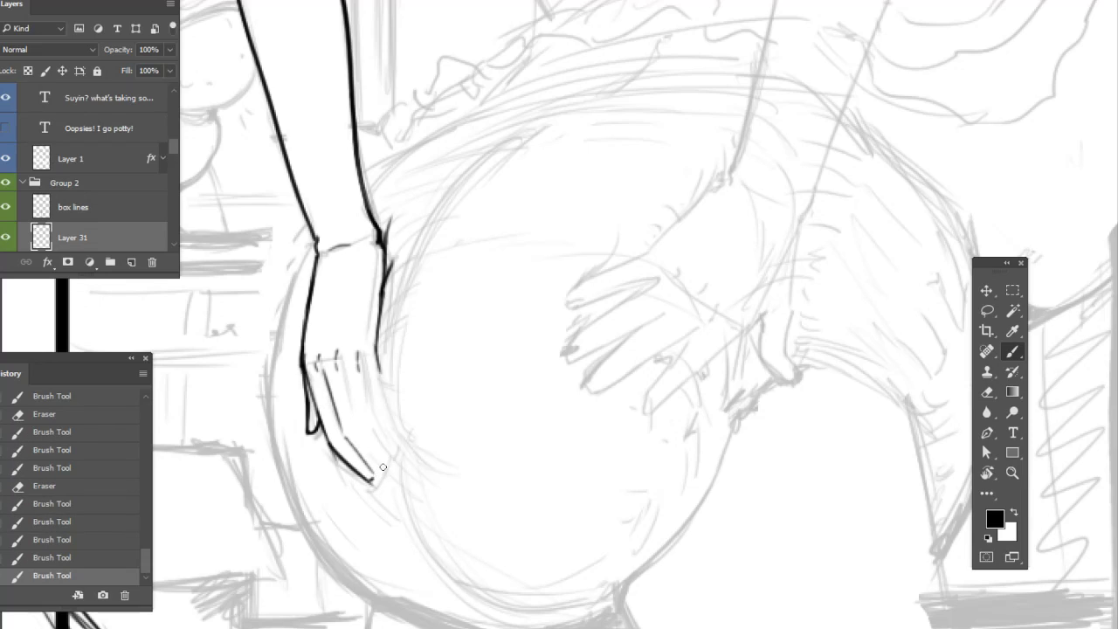
pyautogui.moveTo(346, 383); pyautogui.dragTo(386, 473)
pyautogui.moveTo(362, 383)
pyautogui.mouseDown()
pyautogui.moveTo(386, 465)
pyautogui.moveTo(377, 311)
pyautogui.moveTo(379, 376)
pyautogui.mouseUp()
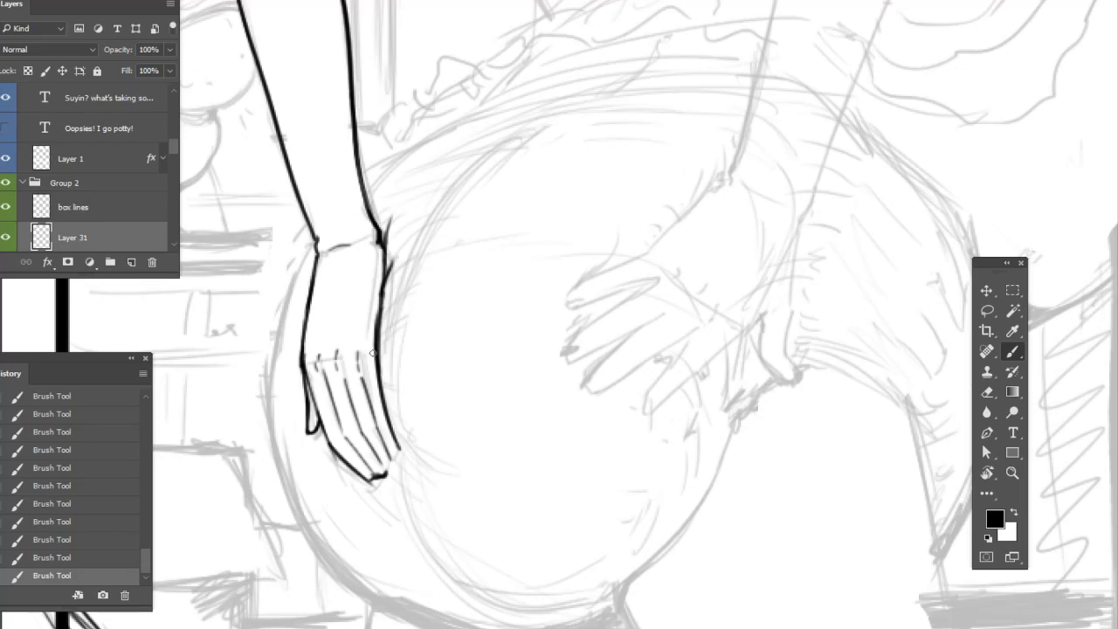
# Refine the inner finger edge and ink the fingertips with short crease lines below them
pyautogui.press('e')
pyautogui.moveTo(386, 322); pyautogui.dragTo(385, 426)
pyautogui.press('b')
pyautogui.moveTo(375, 387)
pyautogui.mouseDown()
pyautogui.moveTo(398, 454)
pyautogui.moveTo(381, 510)
pyautogui.moveTo(374, 503)
pyautogui.moveTo(385, 489)
pyautogui.moveTo(381, 513)
pyautogui.mouseUp()
pyautogui.press('e')
pyautogui.press('b')
pyautogui.moveTo(389, 473); pyautogui.dragTo(384, 482)
pyautogui.press('e')
pyautogui.press('b')
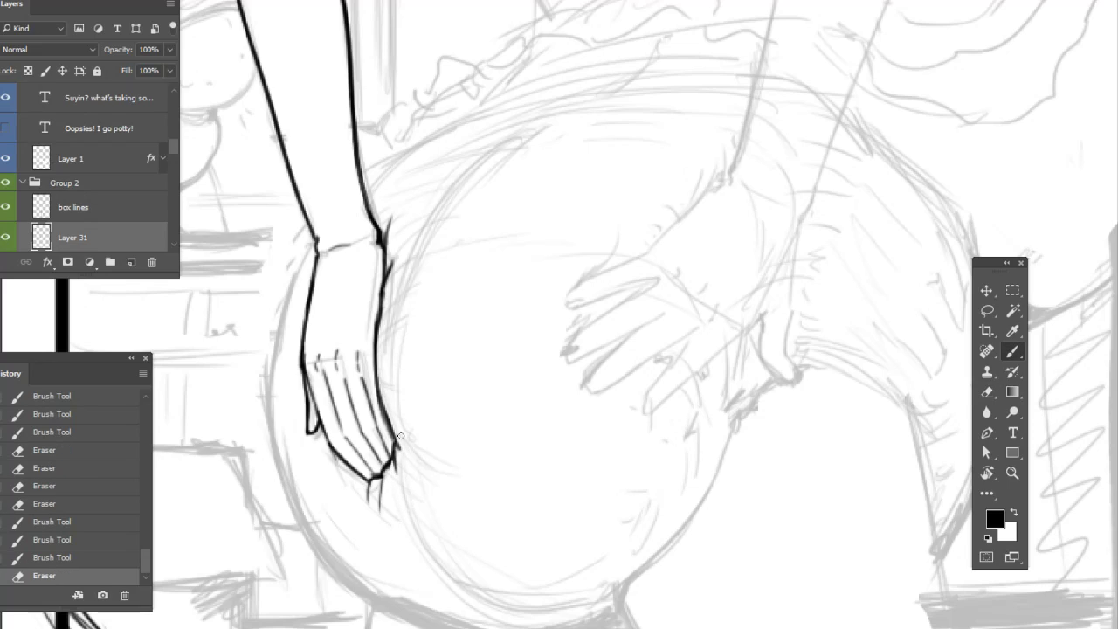
# Restroke and trim the inner finger's edge from the fingertip up to the knuckle
pyautogui.moveTo(393, 443); pyautogui.dragTo(380, 376)
pyautogui.press('e')
pyautogui.moveTo(401, 450); pyautogui.dragTo(385, 397)
pyautogui.press('b')
pyautogui.moveTo(372, 359); pyautogui.dragTo(376, 375)
pyautogui.moveTo(374, 363); pyautogui.dragTo(378, 381)
# Touch up the outermost digit and erase the excess ink along the hand's outer edge
pyautogui.moveTo(469, 378)
pyautogui.mouseDown()
pyautogui.moveTo(440, 439)
pyautogui.moveTo(392, 474)
pyautogui.mouseUp()
pyautogui.moveTo(307, 402); pyautogui.dragTo(318, 376)
pyautogui.press('e')
pyautogui.moveTo(313, 418)
pyautogui.mouseDown()
pyautogui.moveTo(323, 374)
pyautogui.moveTo(311, 349)
pyautogui.moveTo(297, 351)
pyautogui.moveTo(303, 339)
pyautogui.mouseUp()
pyautogui.press('b')
pyautogui.moveTo(353, 416); pyautogui.dragTo(413, 285)
pyautogui.click(293, 235)
pyautogui.moveTo(297, 232); pyautogui.dragTo(289, 521)
pyautogui.moveTo(440, 464); pyautogui.dragTo(442, 406)
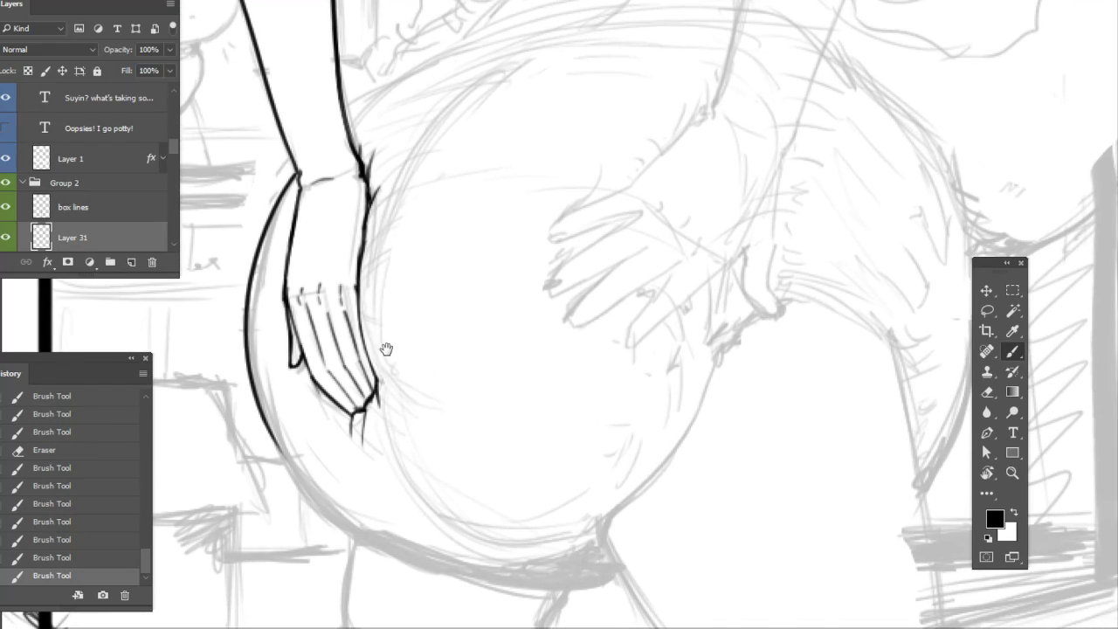
pyautogui.click(122, 559)
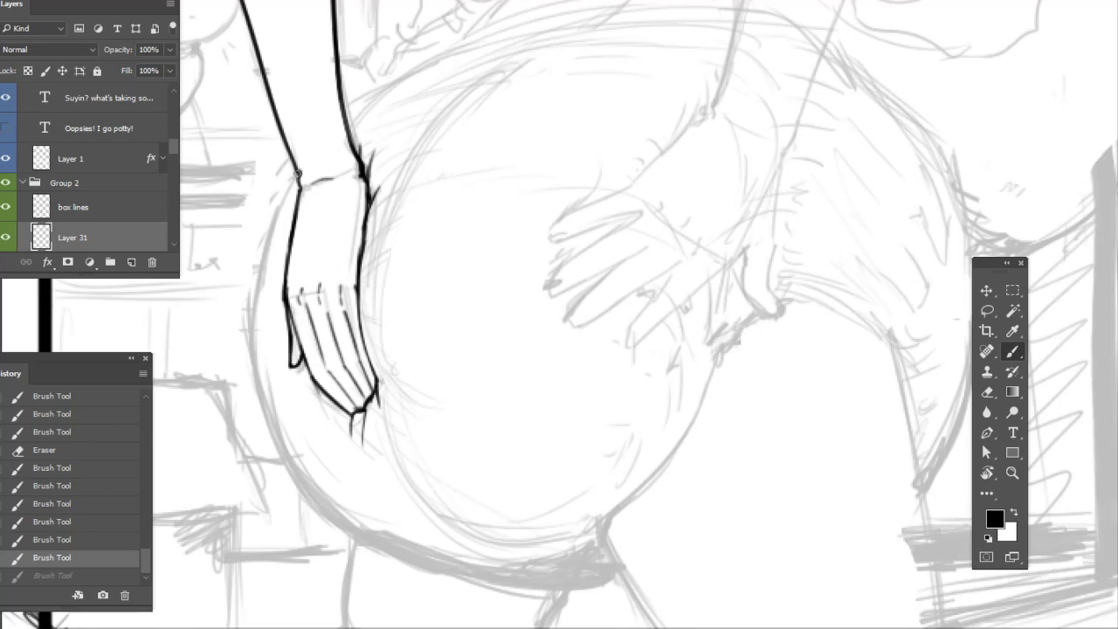
pyautogui.moveTo(298, 173); pyautogui.dragTo(312, 468)
pyautogui.click(109, 560)
pyautogui.click(295, 173)
pyautogui.moveTo(295, 173); pyautogui.dragTo(316, 529)
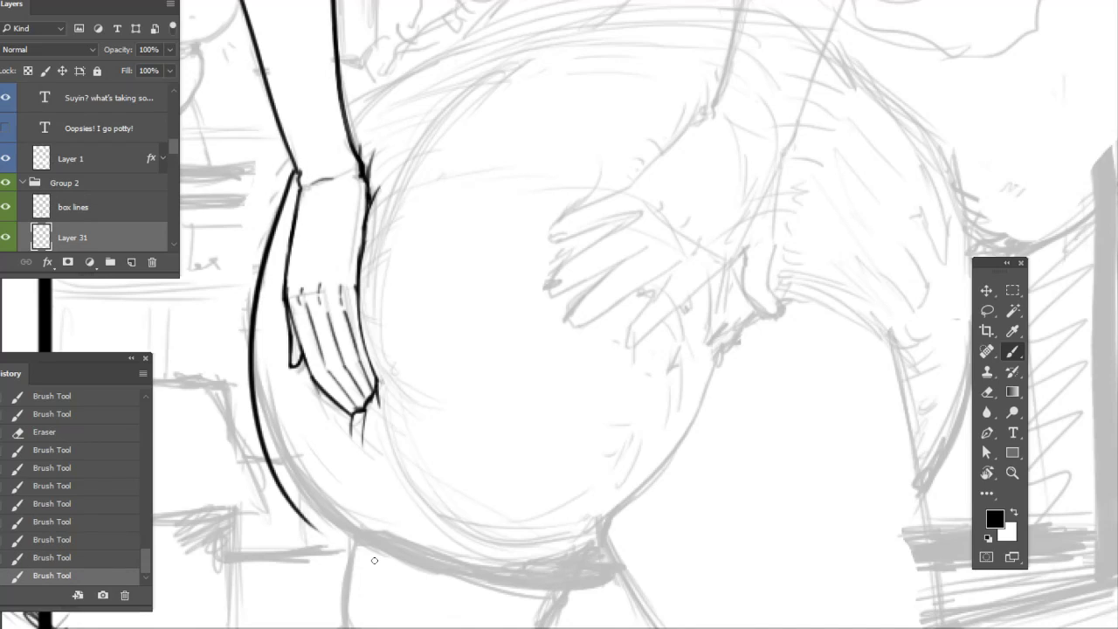
pyautogui.click(111, 559)
# Ink the large rounded hip contour in a sweeping curve from the wrist down and along its underside
pyautogui.moveTo(296, 173)
pyautogui.mouseDown()
pyautogui.moveTo(300, 507)
pyautogui.moveTo(340, 539)
pyautogui.moveTo(431, 561)
pyautogui.mouseUp()
pyautogui.moveTo(577, 449); pyautogui.dragTo(534, 430)
pyautogui.moveTo(377, 544); pyautogui.dragTo(461, 558)
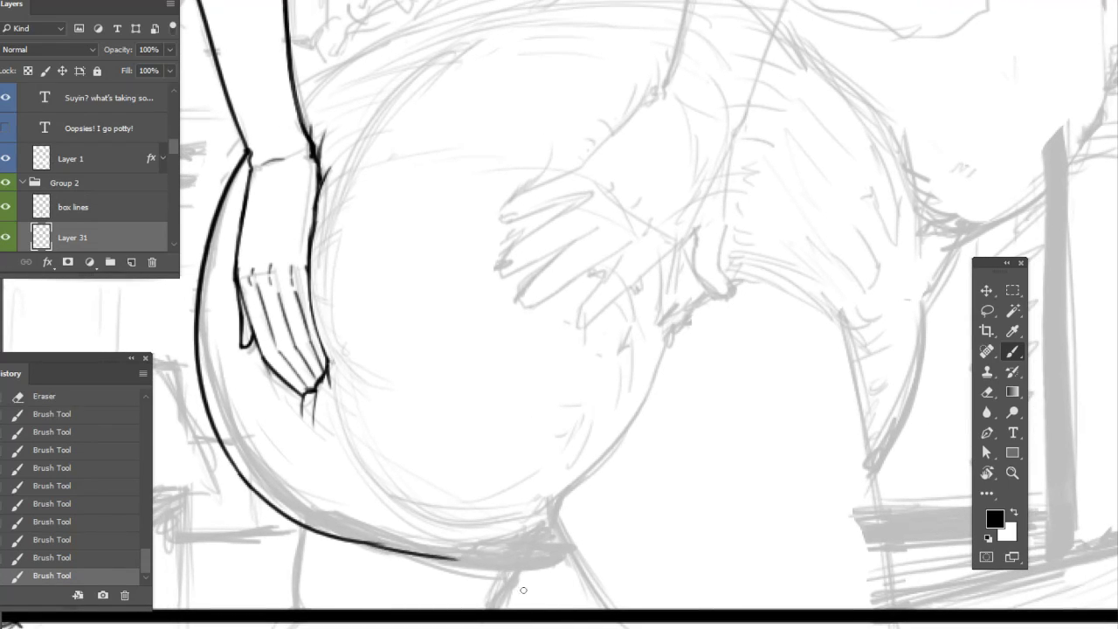
# Rotate the canvas, ink the remaining hip contour to the leg junction and erase the overlap where the strokes meet
pyautogui.scroll(-4, 560, 393)
pyautogui.press('r')
pyautogui.moveTo(924, 429)
pyautogui.mouseDown()
pyautogui.moveTo(428, 519)
pyautogui.moveTo(357, 489)
pyautogui.mouseUp()
pyautogui.press('b')
pyautogui.scroll(8, 332, 370)
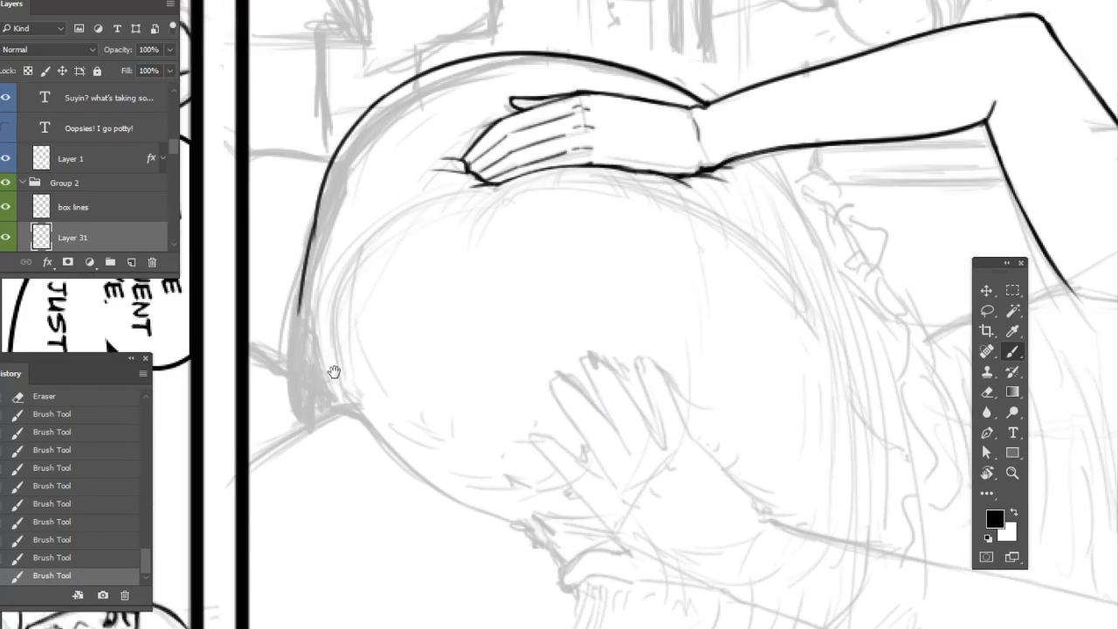
pyautogui.moveTo(306, 456); pyautogui.dragTo(312, 254)
pyautogui.press('e')
pyautogui.moveTo(317, 299)
pyautogui.mouseDown()
pyautogui.moveTo(301, 326)
pyautogui.moveTo(307, 278)
pyautogui.mouseUp()
# Ink both contour lines of the leg from the hip outline across the panel border
pyautogui.press('b')
pyautogui.moveTo(306, 458); pyautogui.dragTo(225, 537)
pyautogui.moveTo(288, 405); pyautogui.dragTo(233, 354)
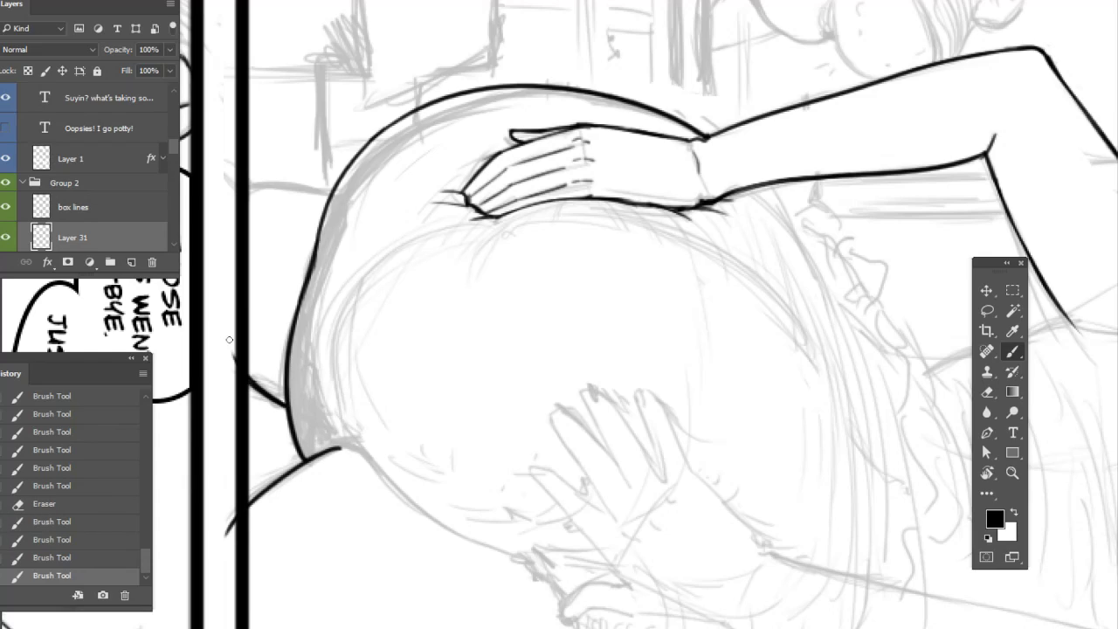
# Ink the remaining leg contour from the hip outline to the panel border and erase the line ends overshooting the border
pyautogui.moveTo(330, 193); pyautogui.dragTo(248, 182)
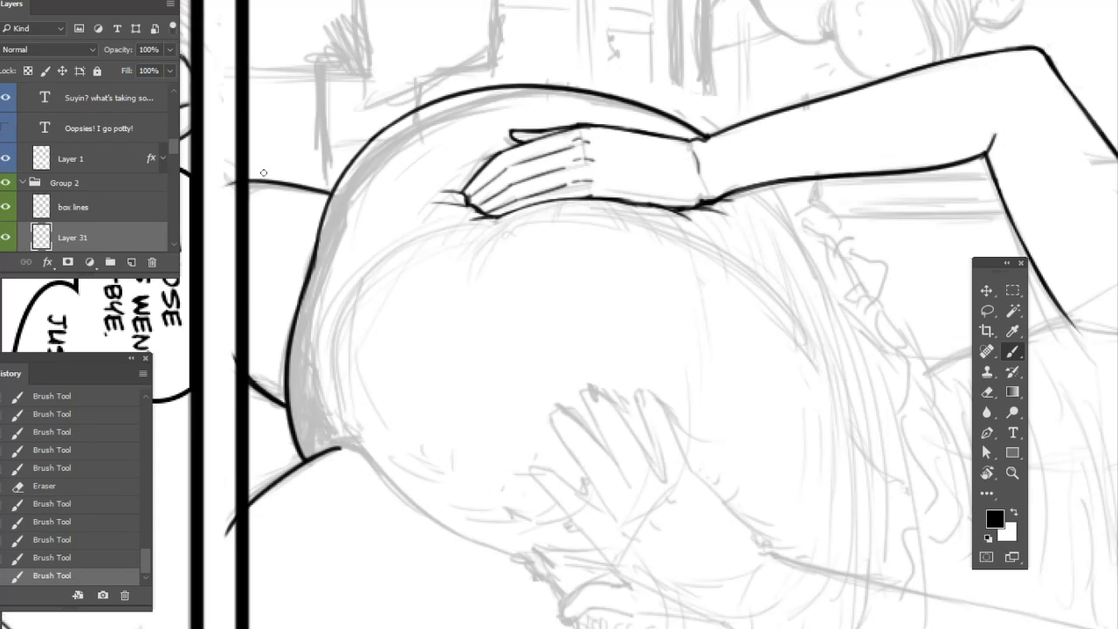
pyautogui.doubleClick(989, 476)
pyautogui.moveTo(821, 319); pyautogui.dragTo(556, 337)
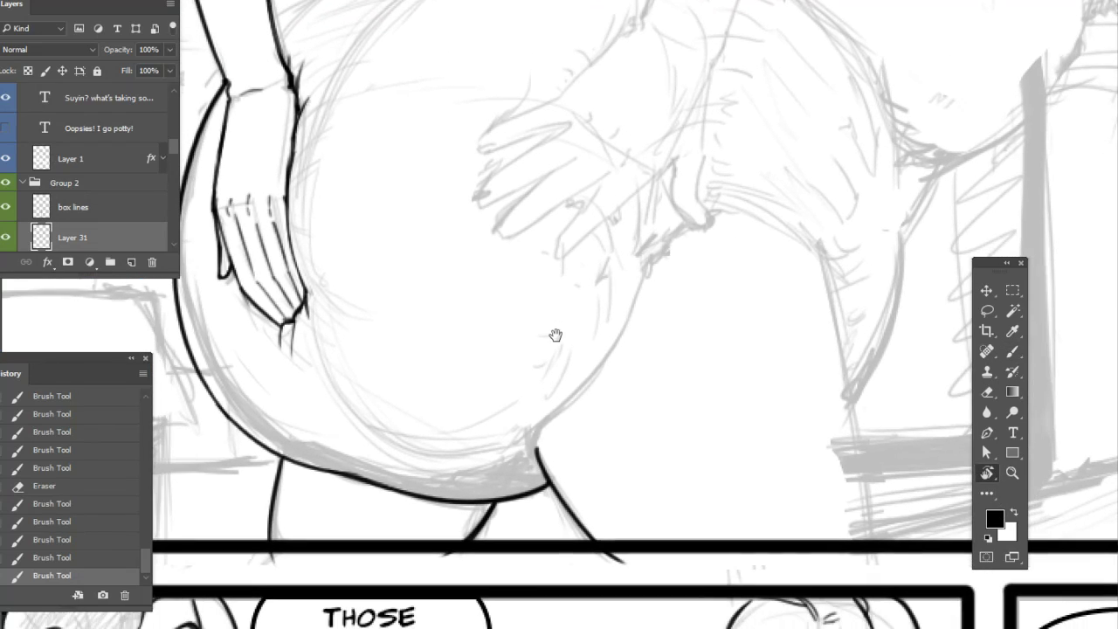
pyautogui.press('e')
pyautogui.moveTo(270, 557); pyautogui.dragTo(267, 551)
pyautogui.moveTo(444, 556); pyautogui.dragTo(456, 554)
pyautogui.moveTo(601, 554); pyautogui.dragTo(622, 556)
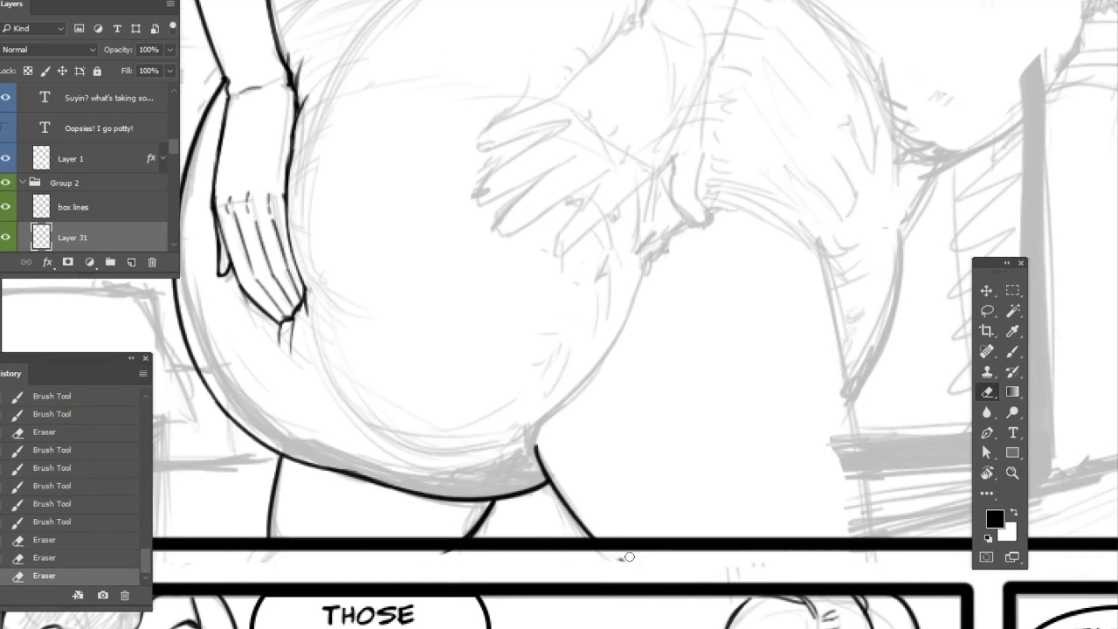
pyautogui.moveTo(443, 557); pyautogui.dragTo(475, 548)
# Ink the curved contour from the leg junction up to the sketched cloth edge and clean its outer side
pyautogui.moveTo(642, 365); pyautogui.dragTo(525, 428)
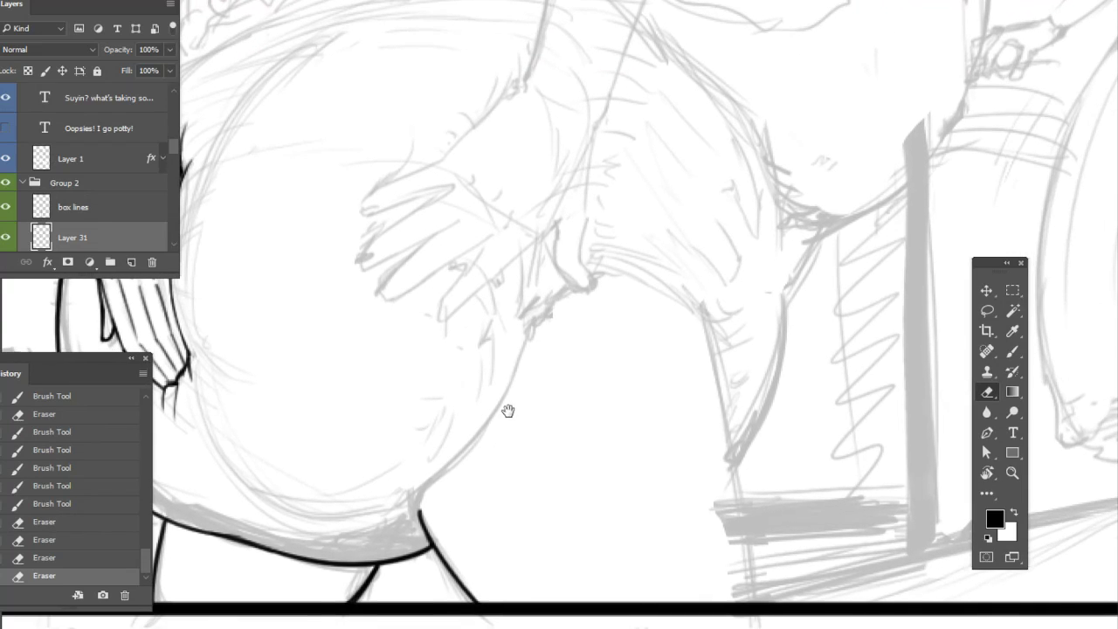
pyautogui.press('b')
pyautogui.moveTo(423, 494)
pyautogui.mouseDown()
pyautogui.moveTo(420, 514)
pyautogui.moveTo(546, 350)
pyautogui.mouseUp()
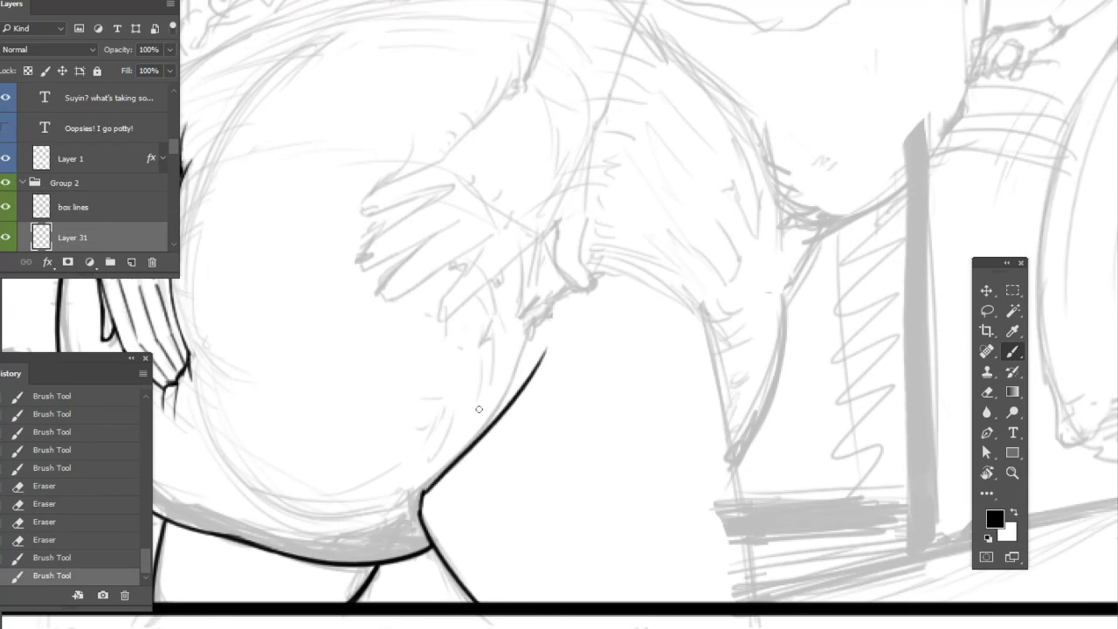
pyautogui.moveTo(474, 446)
pyautogui.mouseDown()
pyautogui.moveTo(536, 264)
pyautogui.moveTo(545, 348)
pyautogui.moveTo(504, 438)
pyautogui.moveTo(543, 358)
pyautogui.mouseUp()
pyautogui.press('e')
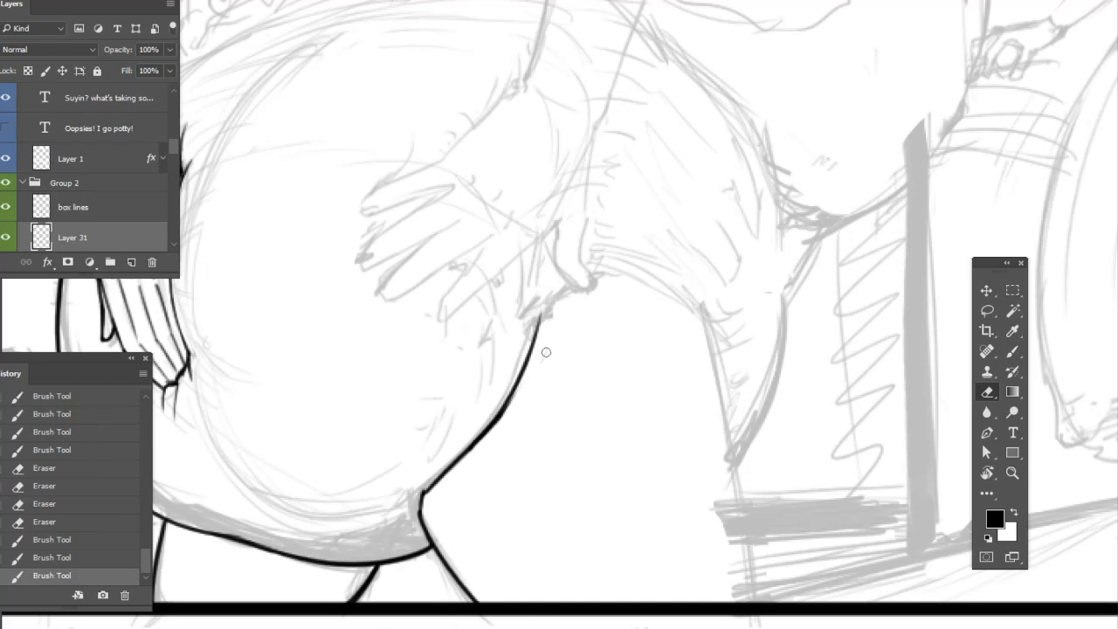
pyautogui.moveTo(490, 451); pyautogui.dragTo(478, 463)
pyautogui.moveTo(544, 413)
pyautogui.mouseDown()
pyautogui.moveTo(554, 414)
pyautogui.moveTo(520, 397)
pyautogui.moveTo(529, 383)
pyautogui.mouseUp()
pyautogui.press('b')
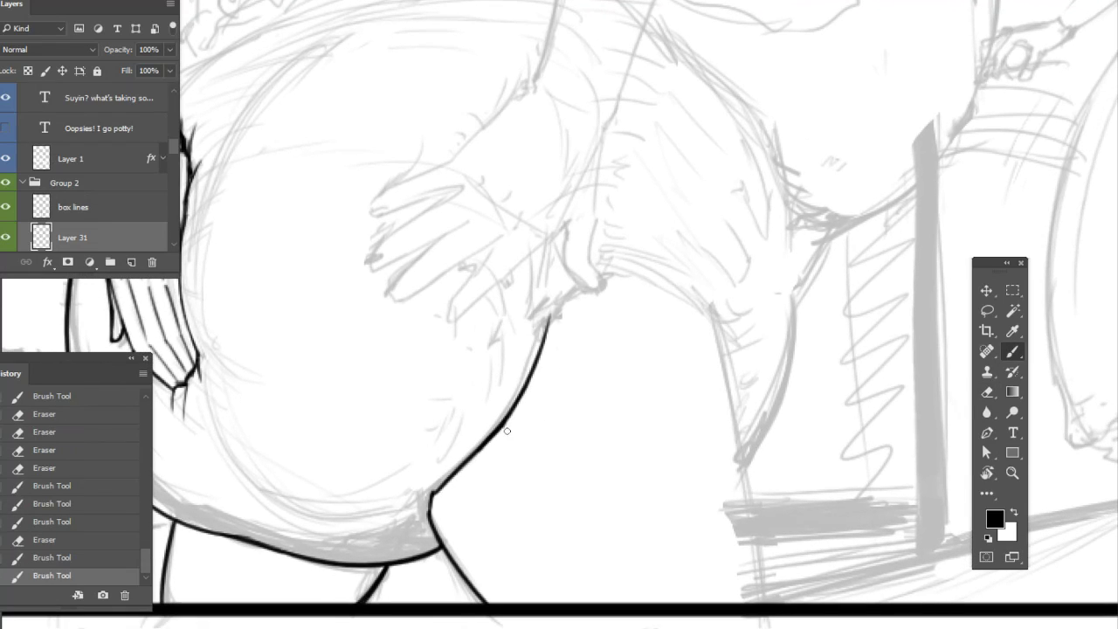
pyautogui.press('e')
# Ink the upper hip contour as one long curve starting at the inner forearm above the wrist
pyautogui.moveTo(507, 429)
pyautogui.mouseDown()
pyautogui.moveTo(511, 446)
pyautogui.moveTo(679, 500)
pyautogui.mouseUp()
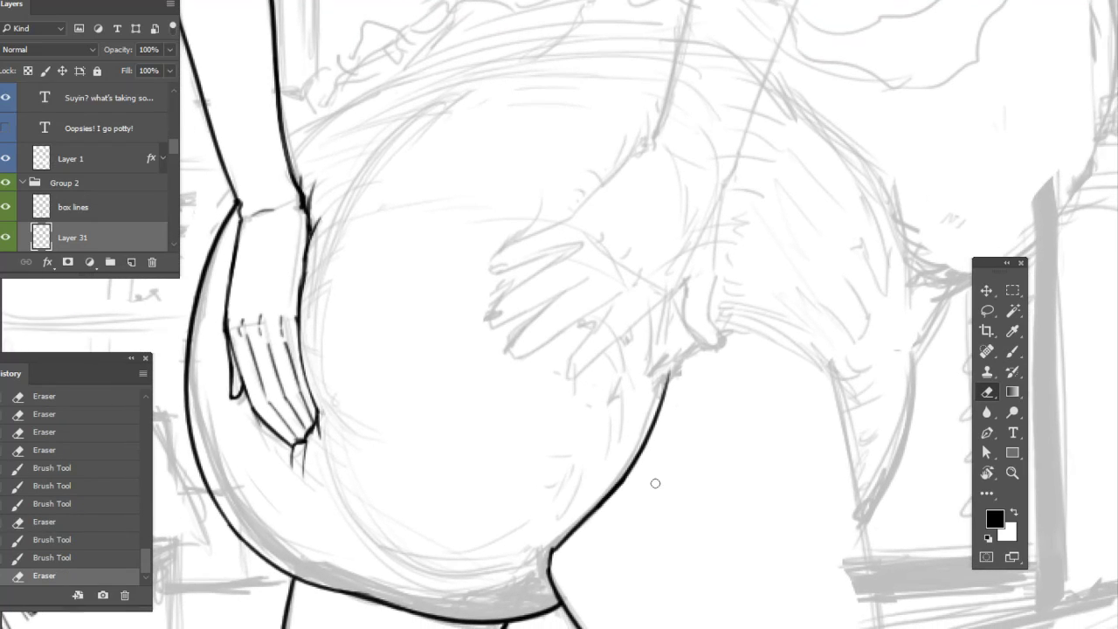
pyautogui.moveTo(725, 376)
pyautogui.mouseDown()
pyautogui.moveTo(696, 400)
pyautogui.moveTo(675, 365)
pyautogui.moveTo(659, 446)
pyautogui.moveTo(693, 492)
pyautogui.mouseUp()
pyautogui.press('b')
pyautogui.moveTo(277, 263); pyautogui.dragTo(394, 190)
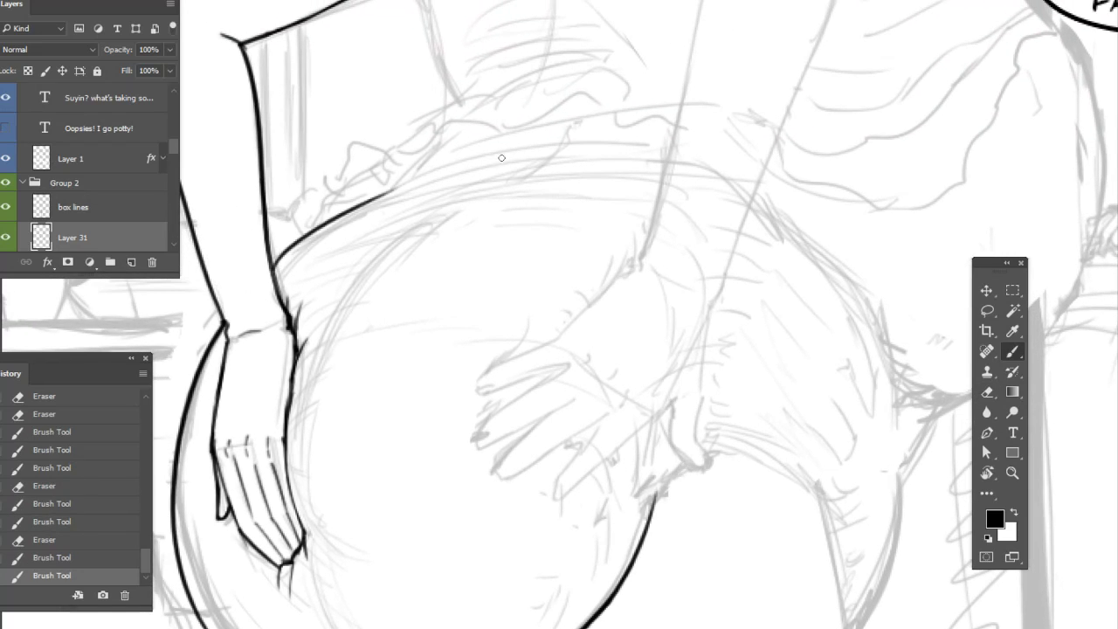
pyautogui.click(98, 560)
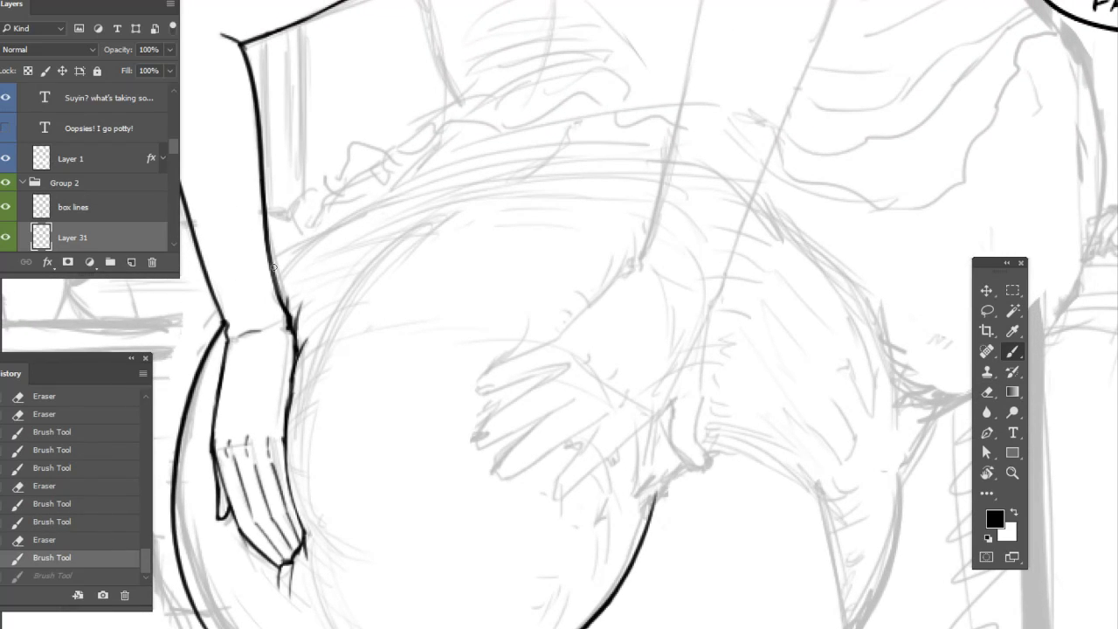
pyautogui.moveTo(274, 265); pyautogui.dragTo(550, 153)
# Add short crease strokes beside the wrist below the upper hip contour and tidy them with the eraser
pyautogui.moveTo(294, 296); pyautogui.dragTo(320, 264)
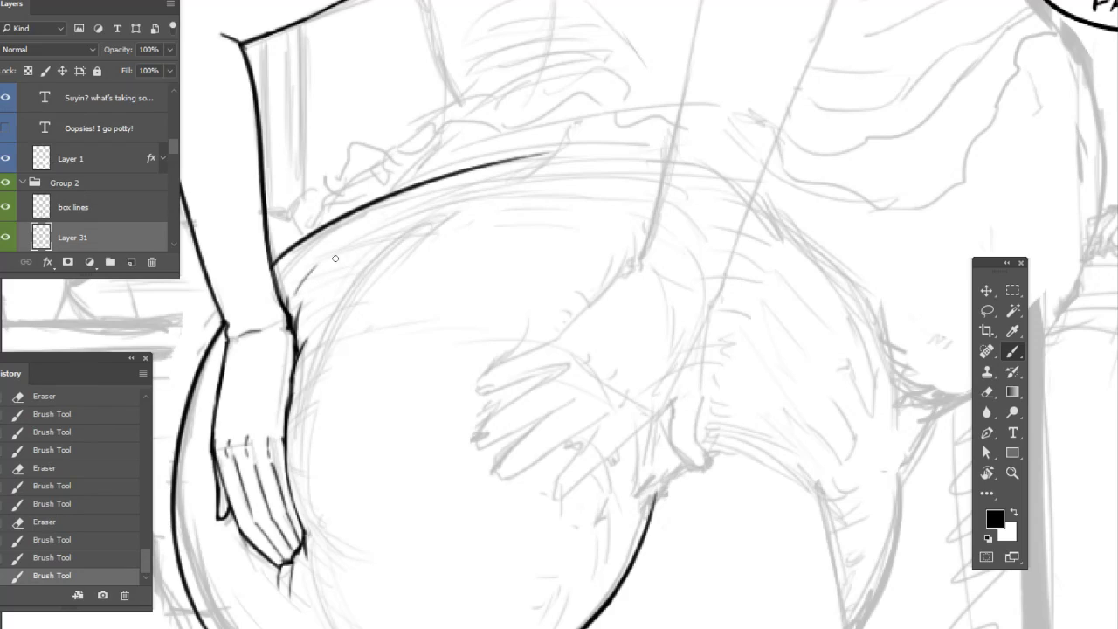
pyautogui.moveTo(293, 316); pyautogui.dragTo(311, 282)
pyautogui.moveTo(298, 333)
pyautogui.mouseDown()
pyautogui.moveTo(325, 293)
pyautogui.moveTo(302, 273)
pyautogui.mouseUp()
pyautogui.press('e')
pyautogui.moveTo(397, 295); pyautogui.dragTo(428, 177)
# Thicken the outer edge of the resting hand from the wrist to the knuckles and darken the wrist crease
pyautogui.press('b')
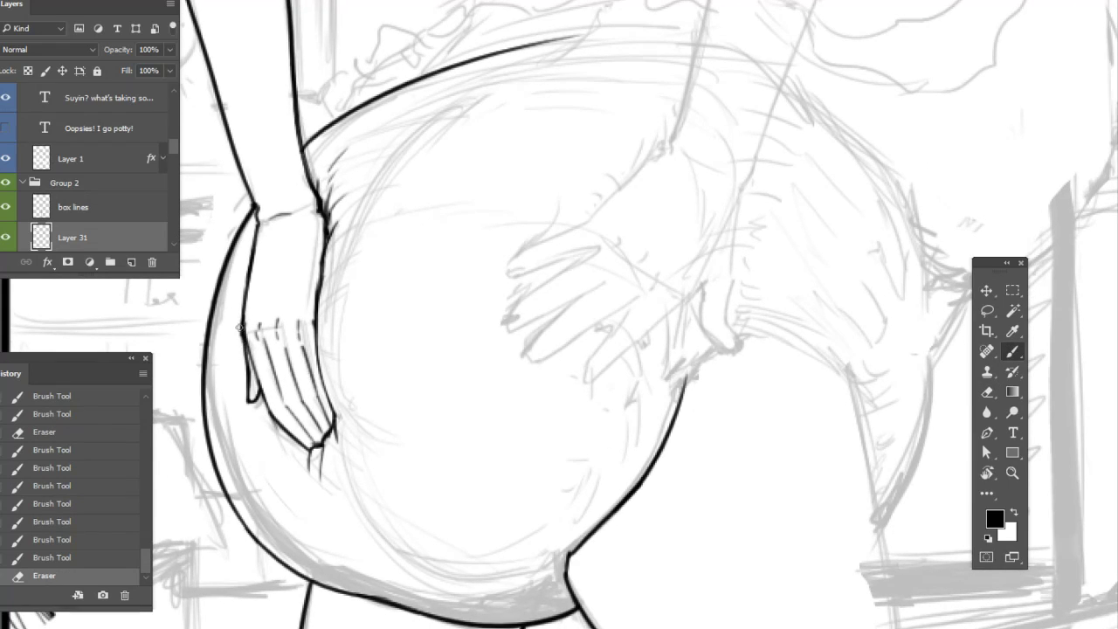
pyautogui.moveTo(244, 322); pyautogui.dragTo(251, 267)
pyautogui.moveTo(257, 226); pyautogui.dragTo(247, 292)
pyautogui.moveTo(417, 277); pyautogui.dragTo(410, 383)
pyautogui.moveTo(248, 316); pyautogui.dragTo(246, 297)
pyautogui.moveTo(247, 301); pyautogui.dragTo(246, 312)
pyautogui.moveTo(278, 247); pyautogui.dragTo(332, 231)
# Thicken the outer forearm contour with overlapping strokes from the elbow down to the wrist
pyautogui.moveTo(306, 307); pyautogui.dragTo(226, 2)
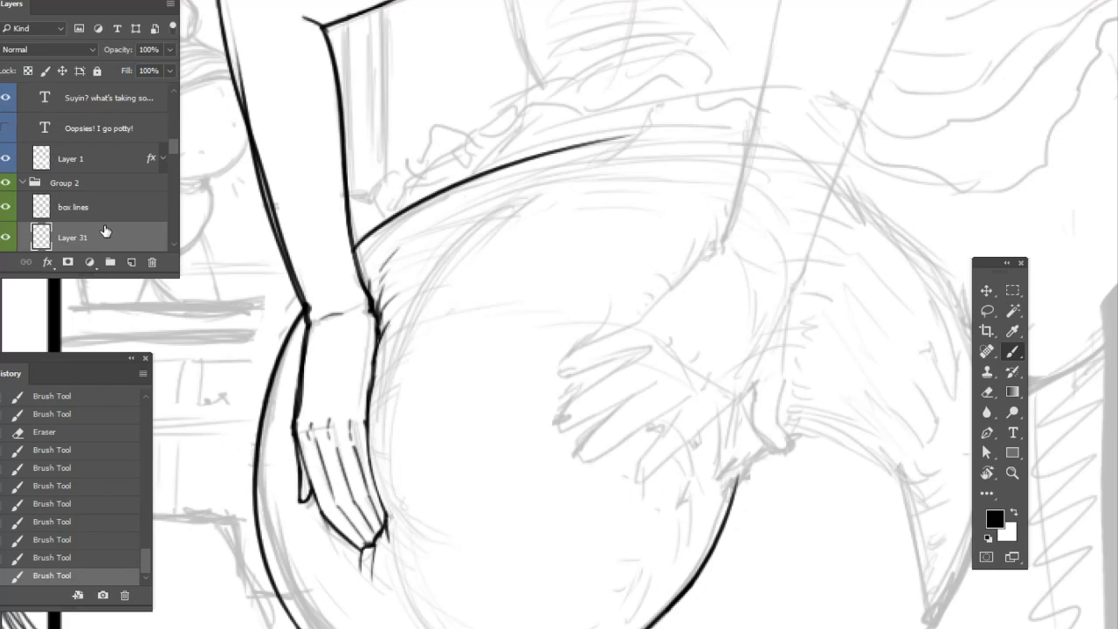
pyautogui.click(111, 559)
pyautogui.moveTo(524, 288)
pyautogui.mouseDown()
pyautogui.moveTo(554, 504)
pyautogui.moveTo(551, 473)
pyautogui.mouseUp()
pyautogui.moveTo(336, 479)
pyautogui.mouseDown()
pyautogui.moveTo(240, 146)
pyautogui.moveTo(239, 171)
pyautogui.mouseUp()
pyautogui.press('e')
pyautogui.moveTo(246, 211)
pyautogui.mouseDown()
pyautogui.moveTo(237, 163)
pyautogui.moveTo(248, 202)
pyautogui.mouseUp()
pyautogui.press('b')
pyautogui.moveTo(250, 165); pyautogui.dragTo(325, 453)
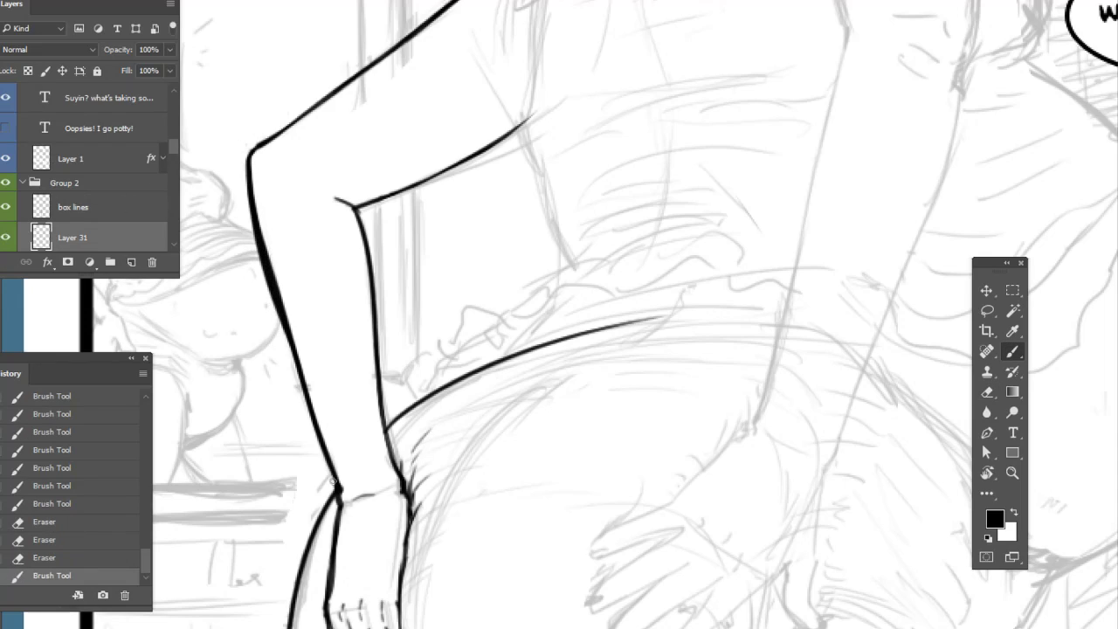
pyautogui.moveTo(278, 315); pyautogui.dragTo(320, 430)
pyautogui.moveTo(267, 283); pyautogui.dragTo(335, 464)
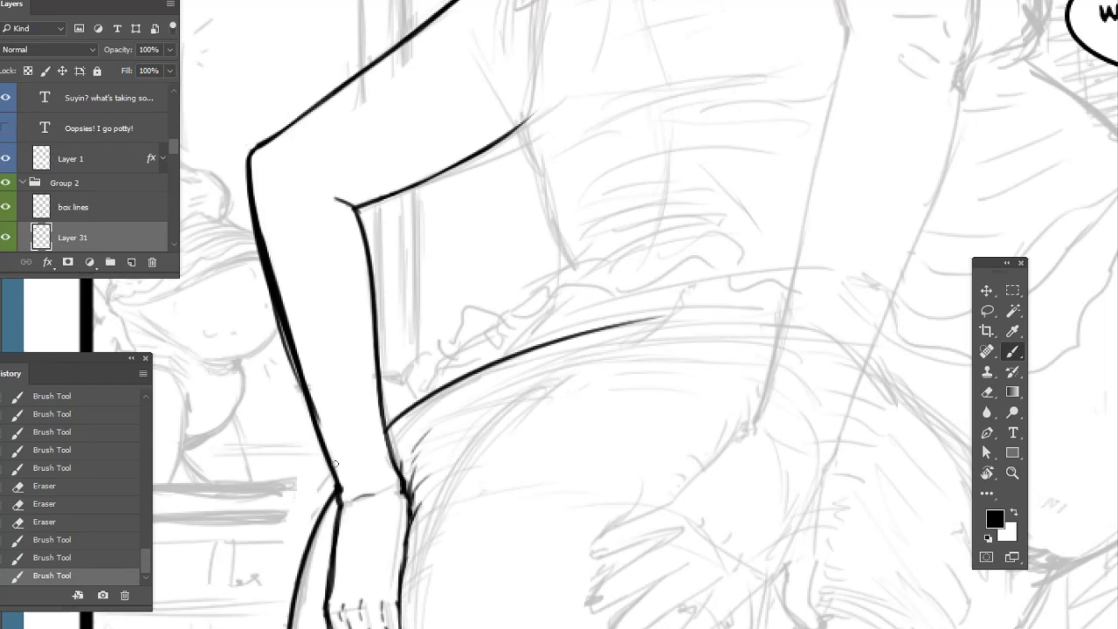
# Rotate the canvas and erase the uneven edges of the thickened outer forearm line
pyautogui.click(988, 473)
pyautogui.moveTo(872, 474); pyautogui.dragTo(670, 61)
pyautogui.moveTo(828, 277); pyautogui.dragTo(804, 340)
pyautogui.moveTo(884, 402); pyautogui.dragTo(723, 306)
pyautogui.press('e')
pyautogui.moveTo(386, 407); pyautogui.dragTo(535, 368)
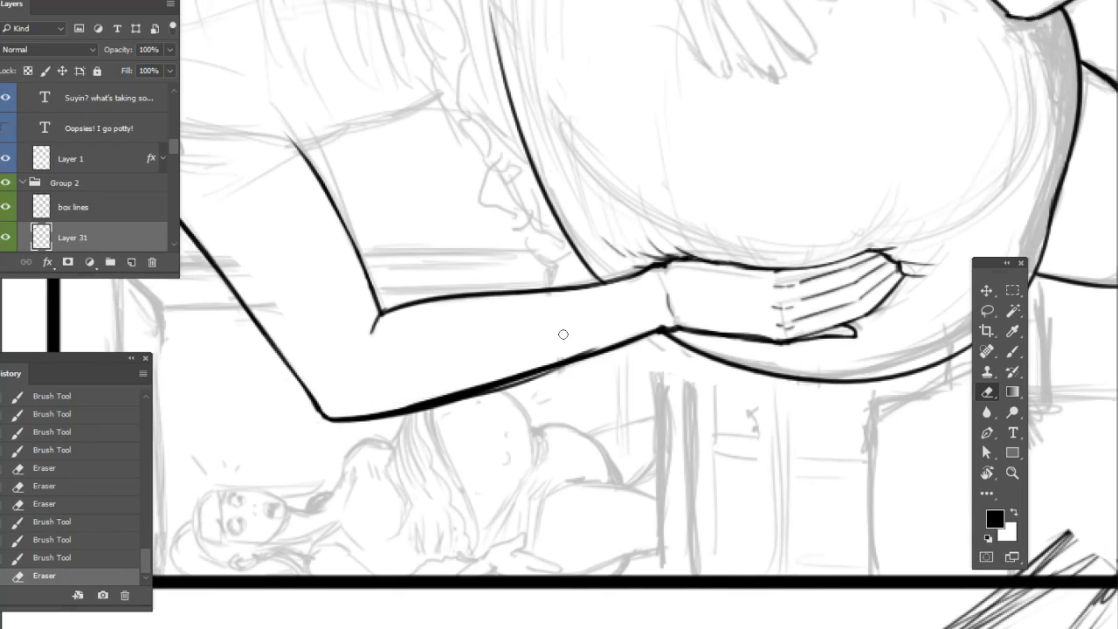
pyautogui.moveTo(421, 397)
pyautogui.mouseDown()
pyautogui.moveTo(640, 310)
pyautogui.moveTo(615, 311)
pyautogui.mouseUp()
pyautogui.moveTo(447, 390)
pyautogui.mouseDown()
pyautogui.moveTo(620, 339)
pyautogui.moveTo(573, 356)
pyautogui.mouseUp()
# Rebuild the wrist half of the outer forearm line with heavier strokes and trim the excess ink
pyautogui.press('b')
pyautogui.moveTo(489, 391); pyautogui.dragTo(634, 324)
pyautogui.moveTo(556, 370); pyautogui.dragTo(648, 335)
pyautogui.press('e')
pyautogui.moveTo(540, 368); pyautogui.dragTo(619, 341)
pyautogui.moveTo(541, 367); pyautogui.dragTo(592, 344)
pyautogui.moveTo(398, 409)
pyautogui.mouseDown()
pyautogui.moveTo(563, 358)
pyautogui.moveTo(602, 333)
pyautogui.moveTo(445, 402)
pyautogui.moveTo(522, 380)
pyautogui.moveTo(637, 331)
pyautogui.moveTo(559, 368)
pyautogui.moveTo(619, 344)
pyautogui.mouseUp()
# Even out the outer forearm line's thickness between elbow and wrist with alternating brush and eraser touch-ups
pyautogui.press('b')
pyautogui.moveTo(558, 369); pyautogui.dragTo(617, 345)
pyautogui.moveTo(561, 368)
pyautogui.mouseDown()
pyautogui.moveTo(619, 344)
pyautogui.moveTo(593, 366)
pyautogui.moveTo(608, 345)
pyautogui.mouseUp()
pyautogui.press('e')
pyautogui.press('b')
pyautogui.moveTo(551, 371); pyautogui.dragTo(603, 348)
pyautogui.moveTo(528, 381)
pyautogui.mouseDown()
pyautogui.moveTo(639, 332)
pyautogui.moveTo(512, 395)
pyautogui.mouseUp()
pyautogui.press('e')
pyautogui.press('b')
pyautogui.press('e')
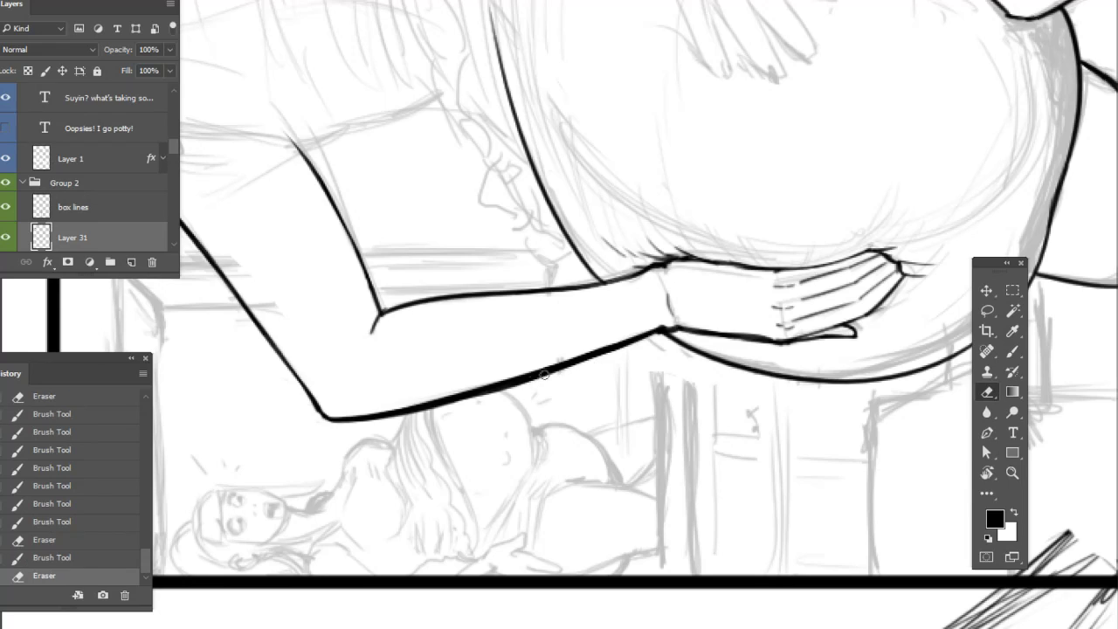
pyautogui.press('b')
pyautogui.moveTo(602, 351)
pyautogui.mouseDown()
pyautogui.moveTo(661, 328)
pyautogui.moveTo(610, 354)
pyautogui.moveTo(614, 460)
pyautogui.mouseUp()
pyautogui.press('e')
pyautogui.press('b')
# Return the canvas to upright and smooth both sides of the outer forearm contour at mid-length
pyautogui.click(989, 477)
pyautogui.moveTo(847, 456); pyautogui.dragTo(351, 462)
pyautogui.press('e')
pyautogui.press('b')
pyautogui.moveTo(308, 153)
pyautogui.mouseDown()
pyautogui.moveTo(292, 105)
pyautogui.moveTo(309, 155)
pyautogui.mouseUp()
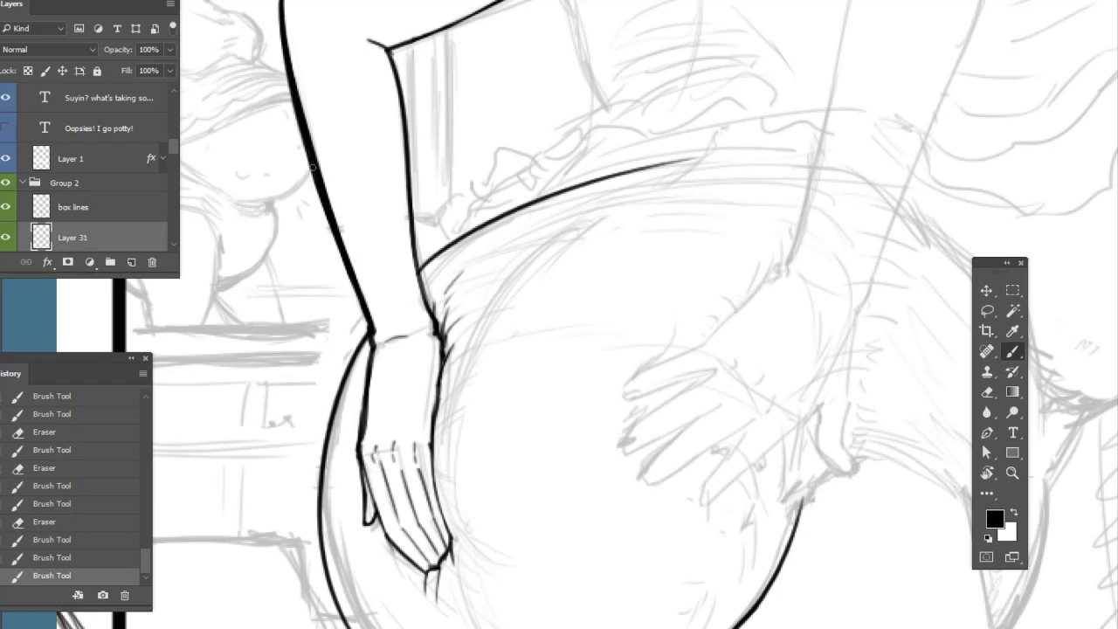
pyautogui.moveTo(324, 191); pyautogui.dragTo(316, 147)
pyautogui.press('e')
pyautogui.moveTo(308, 106); pyautogui.dragTo(321, 160)
pyautogui.moveTo(349, 229); pyautogui.dragTo(344, 148)
# Thicken the upper arm's outer contour from the elbow to the shoulder and clean up the stroke
pyautogui.scroll(5, 344, 147)
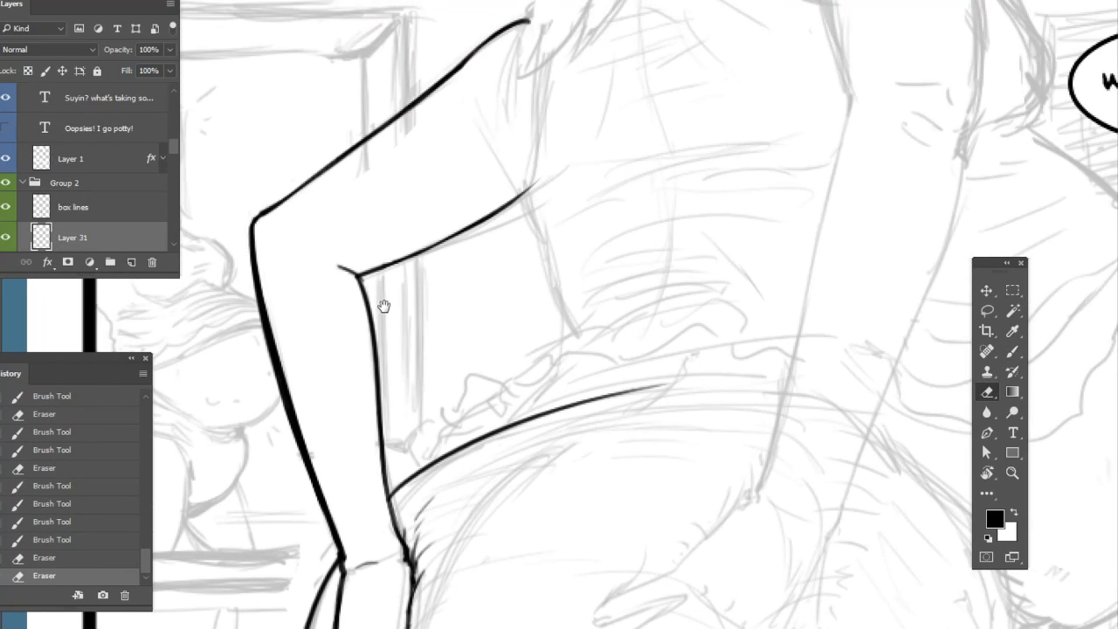
pyautogui.press('b')
pyautogui.moveTo(253, 223); pyautogui.dragTo(531, 19)
pyautogui.press('e')
pyautogui.press('b')
pyautogui.moveTo(591, 189)
pyautogui.mouseDown()
pyautogui.moveTo(543, 146)
pyautogui.moveTo(487, 153)
pyautogui.moveTo(444, 82)
pyautogui.moveTo(466, 124)
pyautogui.mouseUp()
pyautogui.press('e')
pyautogui.moveTo(562, 179); pyautogui.dragTo(535, 96)
# Thicken the hip's underside between the legs and the adjoining leg line down to the panel border
pyautogui.moveTo(517, 306)
pyautogui.mouseDown()
pyautogui.moveTo(512, 270)
pyautogui.moveTo(606, 254)
pyautogui.moveTo(594, 236)
pyautogui.mouseUp()
pyautogui.moveTo(536, 391); pyautogui.dragTo(477, 105)
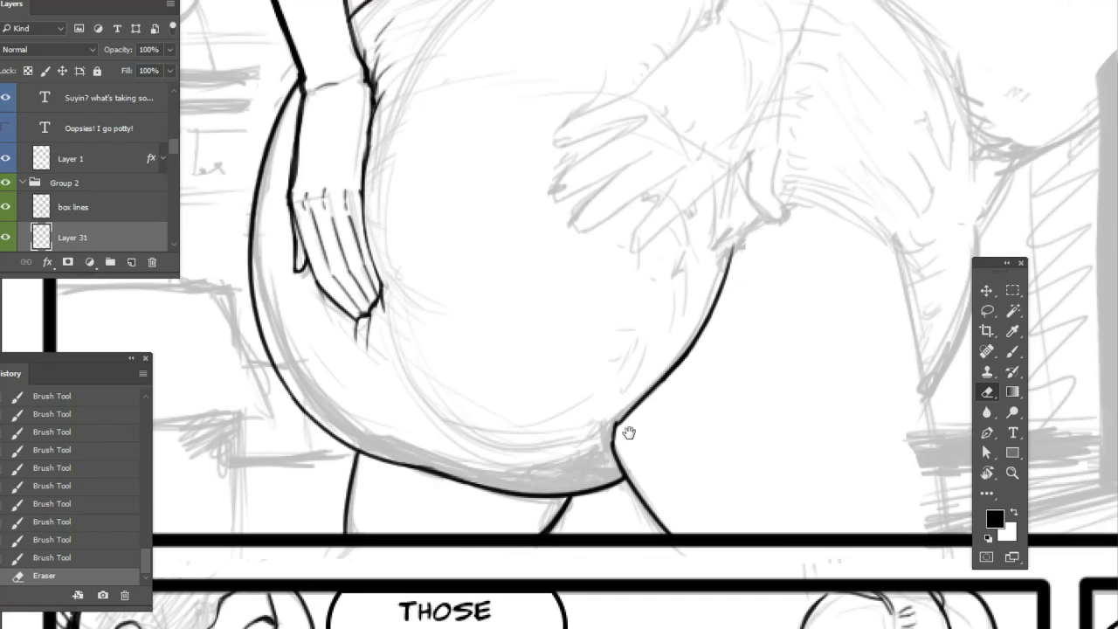
pyautogui.moveTo(609, 407); pyautogui.dragTo(488, 354)
pyautogui.press('b')
pyautogui.moveTo(451, 445); pyautogui.dragTo(446, 453)
pyautogui.moveTo(451, 444)
pyautogui.mouseDown()
pyautogui.moveTo(505, 429)
pyautogui.moveTo(408, 488)
pyautogui.moveTo(405, 467)
pyautogui.mouseUp()
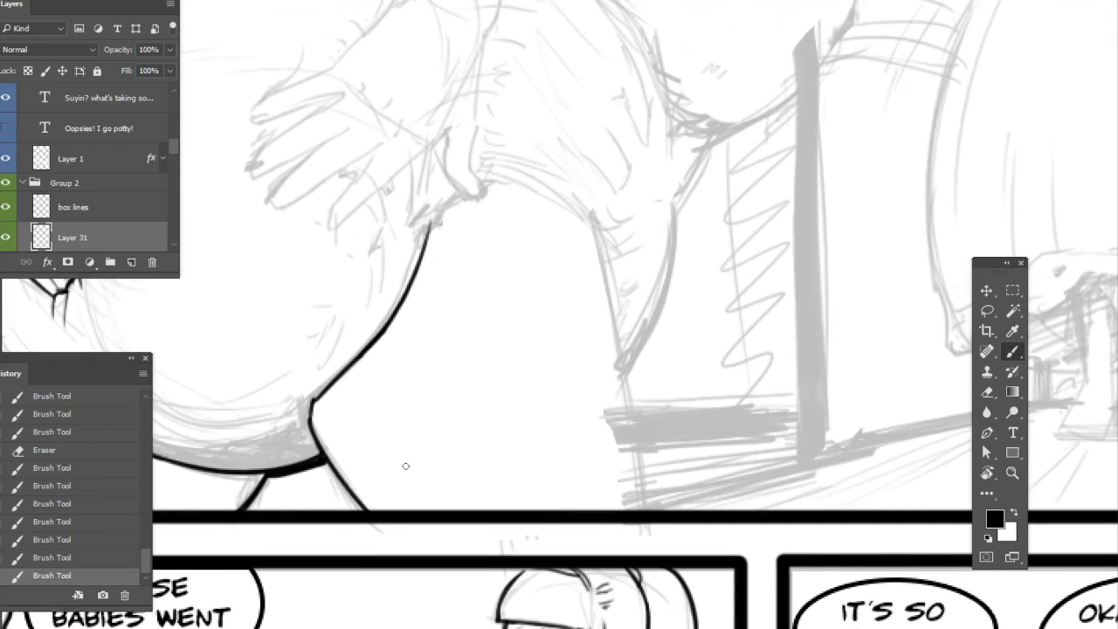
pyautogui.rightClick(332, 470)
pyautogui.moveTo(321, 458)
pyautogui.mouseDown()
pyautogui.moveTo(385, 546)
pyautogui.moveTo(443, 552)
pyautogui.mouseUp()
pyautogui.press('e')
pyautogui.press('b')
# Ink the other side of the near leg with a thick line to the panel border and erase the overshoot
pyautogui.hscroll(3, 630, 347)
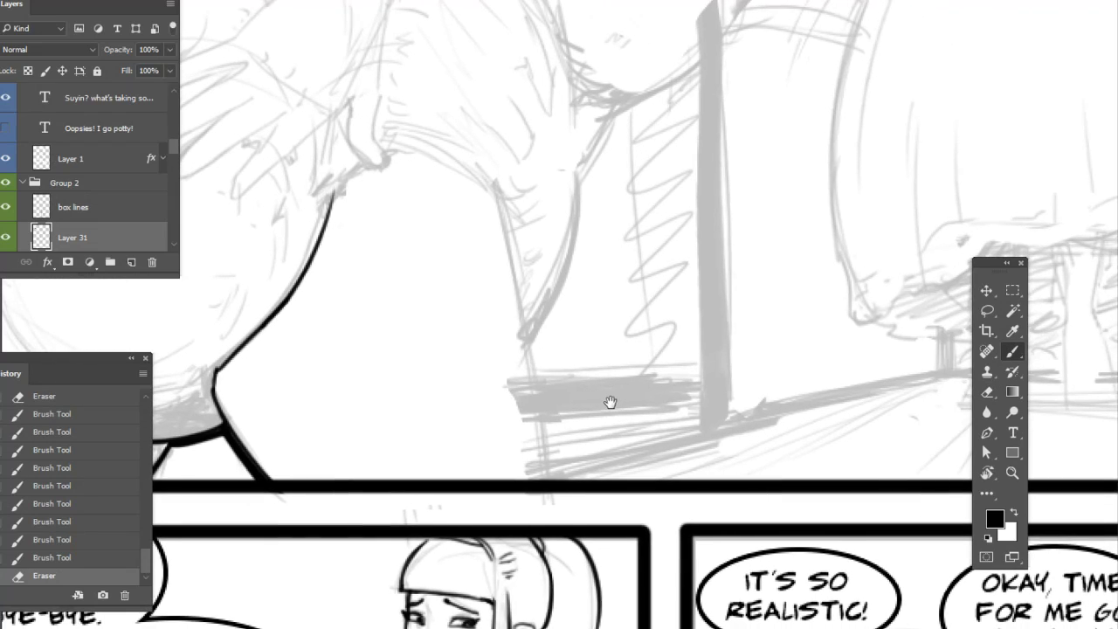
pyautogui.moveTo(497, 195); pyautogui.dragTo(538, 527)
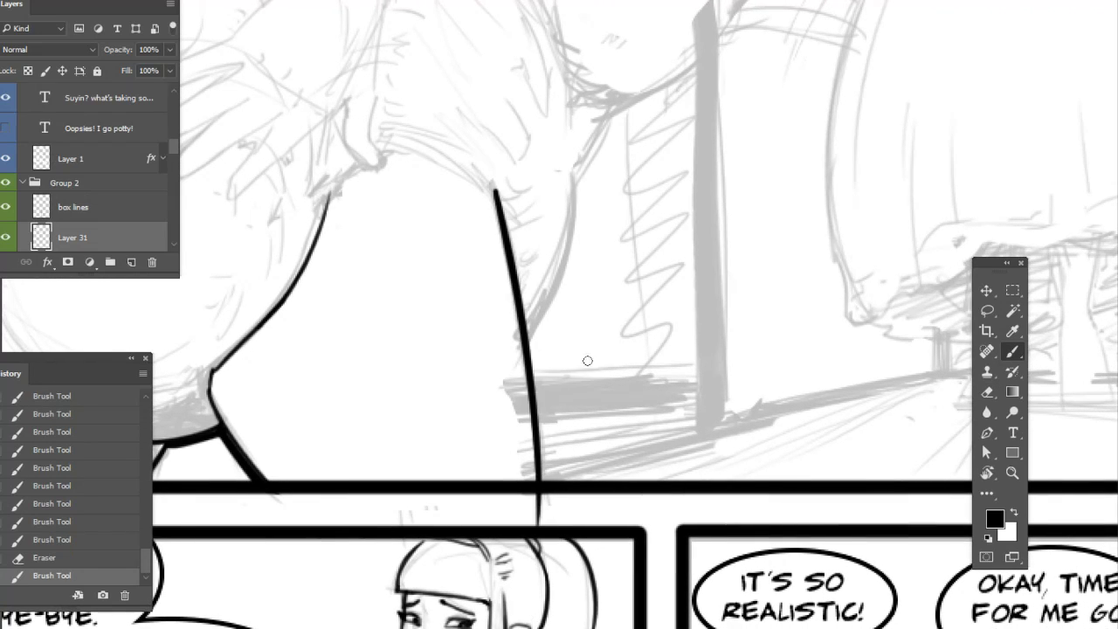
pyautogui.scroll(-2, 582, 348)
pyautogui.hscroll(1, 582, 348)
pyautogui.press('e')
pyautogui.moveTo(510, 467); pyautogui.dragTo(512, 453)
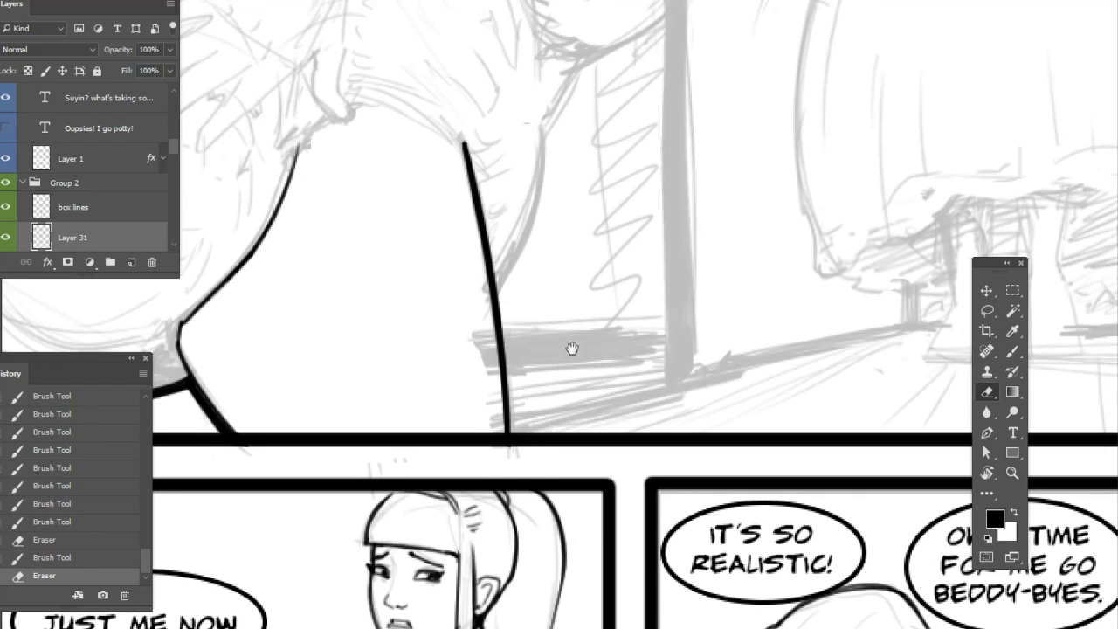
# Change the brush size and ink the curve behind the near leg up to the pointed cloth corner
pyautogui.moveTo(566, 365); pyautogui.dragTo(524, 437)
pyautogui.press('b')
pyautogui.rightClick(483, 401)
pyautogui.click(509, 542)
pyautogui.moveTo(456, 432)
pyautogui.mouseDown()
pyautogui.moveTo(489, 347)
pyautogui.moveTo(504, 247)
pyautogui.mouseUp()
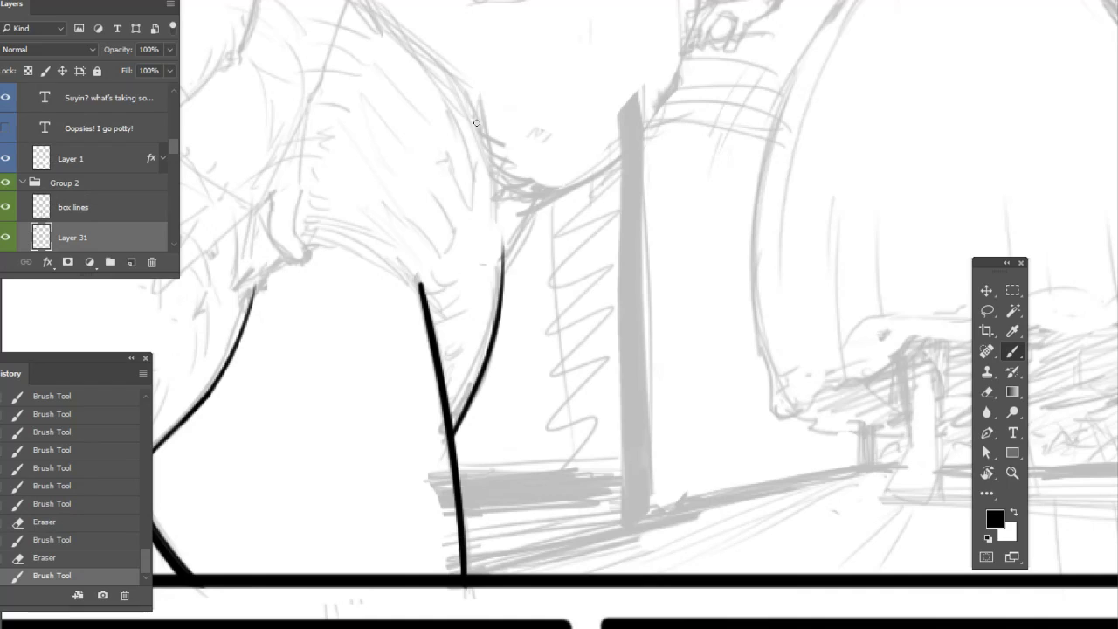
pyautogui.moveTo(546, 285)
pyautogui.mouseDown()
pyautogui.moveTo(492, 374)
pyautogui.moveTo(481, 305)
pyautogui.moveTo(490, 280)
pyautogui.moveTo(434, 231)
pyautogui.mouseUp()
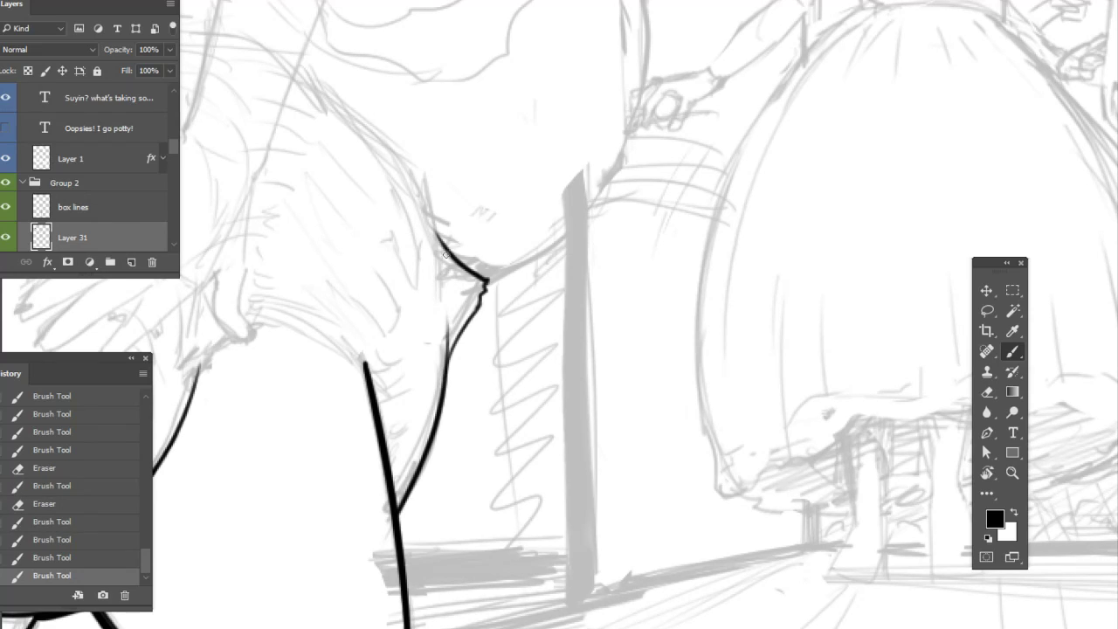
# Add short fold strokes inside the pointed cloth corner behind the leg
pyautogui.moveTo(479, 288); pyautogui.dragTo(454, 271)
pyautogui.moveTo(446, 316); pyautogui.dragTo(459, 291)
pyautogui.moveTo(442, 350); pyautogui.dragTo(436, 243)
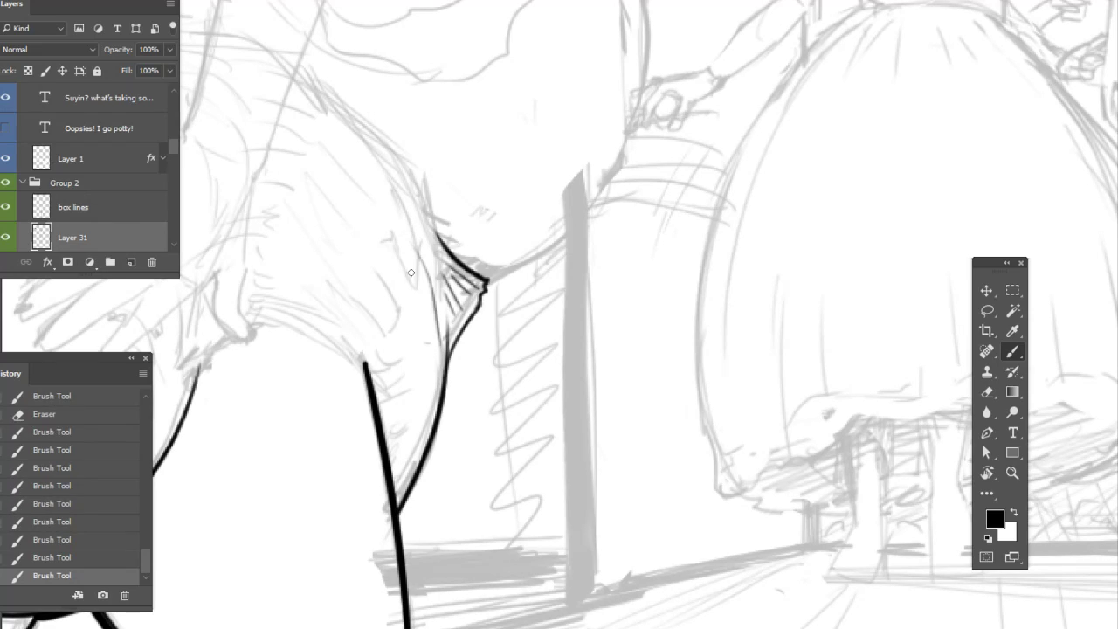
# Ink the cloth hem curving into the top of the leg line and add crease strokes on the cloth
pyautogui.moveTo(414, 297)
pyautogui.mouseDown()
pyautogui.moveTo(406, 272)
pyautogui.moveTo(396, 278)
pyautogui.moveTo(404, 384)
pyautogui.moveTo(297, 318)
pyautogui.moveTo(566, 335)
pyautogui.mouseUp()
pyautogui.press('e')
pyautogui.moveTo(574, 374)
pyautogui.mouseDown()
pyautogui.moveTo(587, 385)
pyautogui.moveTo(578, 388)
pyautogui.mouseUp()
pyautogui.press('b')
pyautogui.moveTo(575, 381); pyautogui.dragTo(596, 428)
pyautogui.moveTo(503, 332)
pyautogui.mouseDown()
pyautogui.moveTo(550, 342)
pyautogui.moveTo(573, 370)
pyautogui.mouseUp()
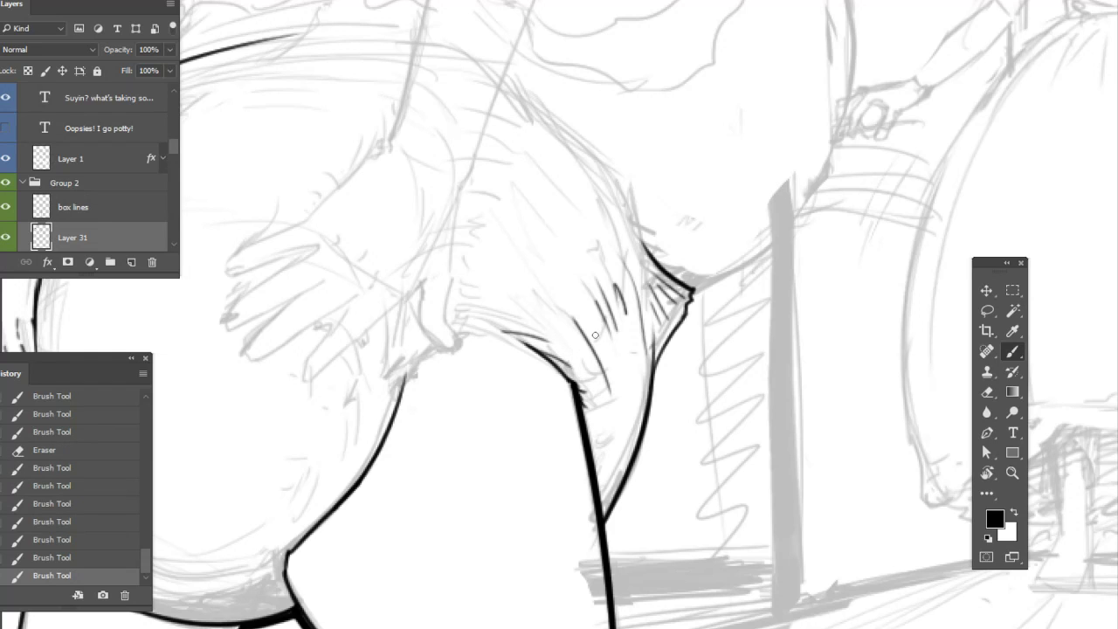
# Rotate the canvas and ink the cloth hem over the leg as far as the sketched thumb
pyautogui.press('r')
pyautogui.moveTo(595, 335)
pyautogui.mouseDown()
pyautogui.moveTo(891, 319)
pyautogui.moveTo(836, 232)
pyautogui.mouseUp()
pyautogui.moveTo(602, 338)
pyautogui.mouseDown()
pyautogui.moveTo(617, 334)
pyautogui.moveTo(569, 362)
pyautogui.moveTo(629, 332)
pyautogui.mouseUp()
pyautogui.press('e')
pyautogui.moveTo(568, 362)
pyautogui.mouseDown()
pyautogui.moveTo(617, 334)
pyautogui.moveTo(575, 360)
pyautogui.mouseUp()
pyautogui.press('b')
pyautogui.moveTo(562, 376)
pyautogui.mouseDown()
pyautogui.moveTo(584, 351)
pyautogui.moveTo(636, 330)
pyautogui.moveTo(689, 328)
pyautogui.moveTo(746, 367)
pyautogui.mouseUp()
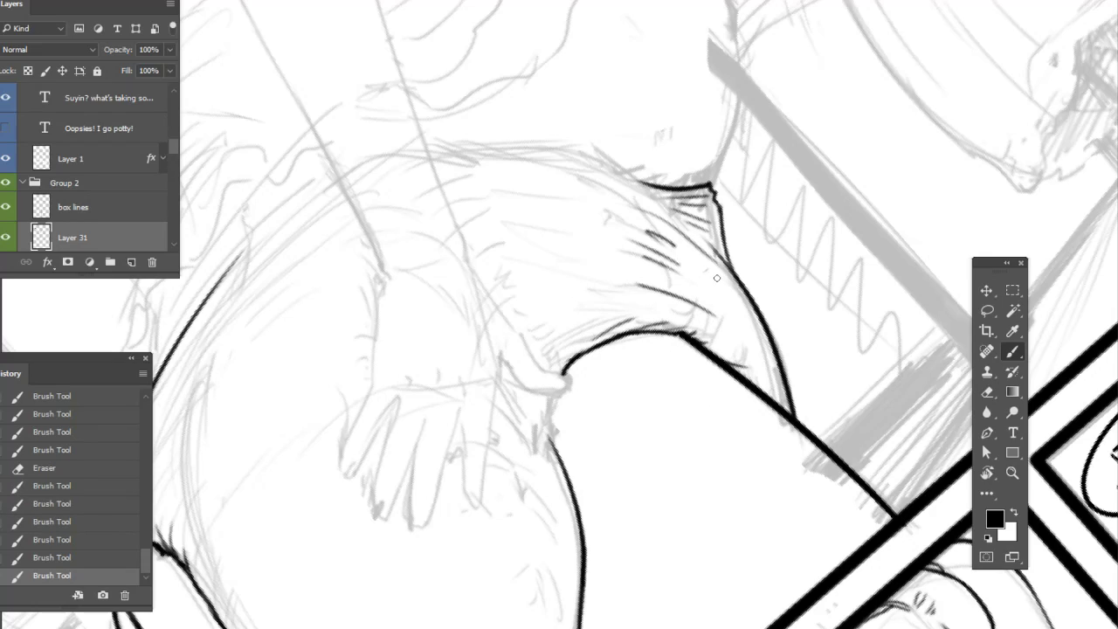
# Ink the fold line across the cloth creases and add more wrinkle strokes between the hem and the pointed corner
pyautogui.moveTo(673, 294)
pyautogui.mouseDown()
pyautogui.moveTo(651, 218)
pyautogui.moveTo(656, 208)
pyautogui.moveTo(683, 225)
pyautogui.mouseUp()
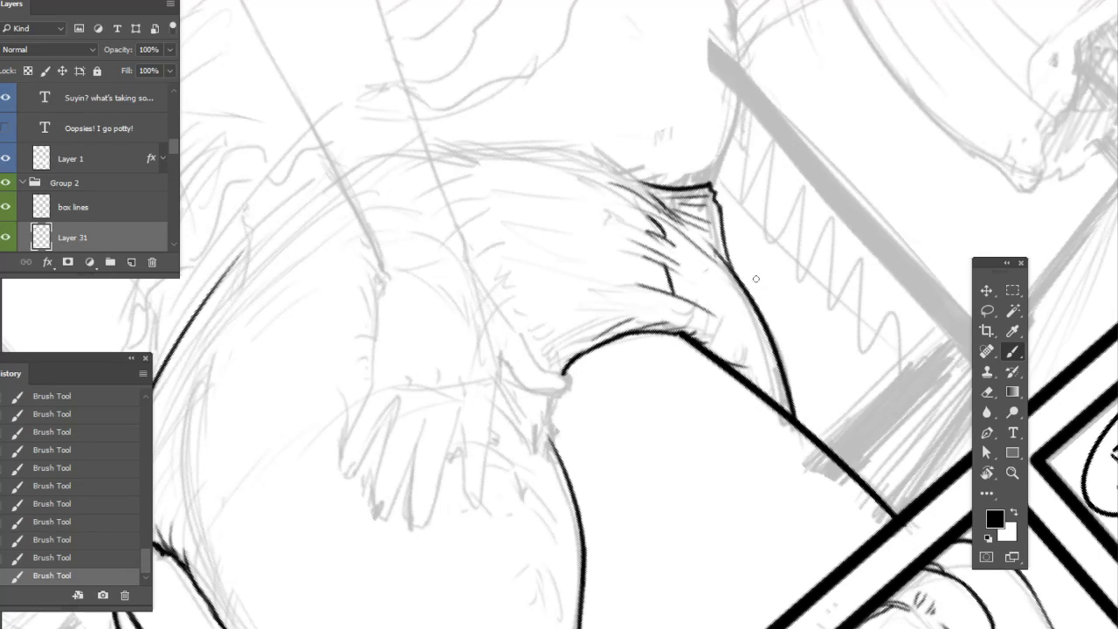
pyautogui.scroll(-3, 725, 222)
pyautogui.moveTo(616, 255)
pyautogui.mouseDown()
pyautogui.moveTo(680, 248)
pyautogui.moveTo(695, 268)
pyautogui.mouseUp()
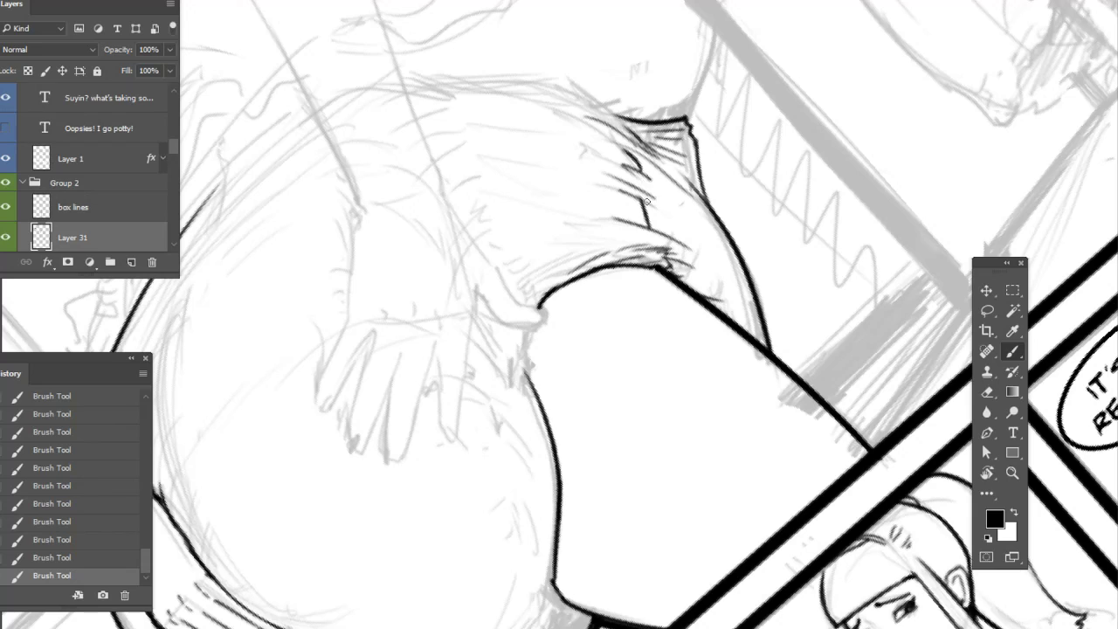
pyautogui.moveTo(743, 335); pyautogui.dragTo(864, 295)
pyautogui.moveTo(604, 320); pyautogui.dragTo(636, 403)
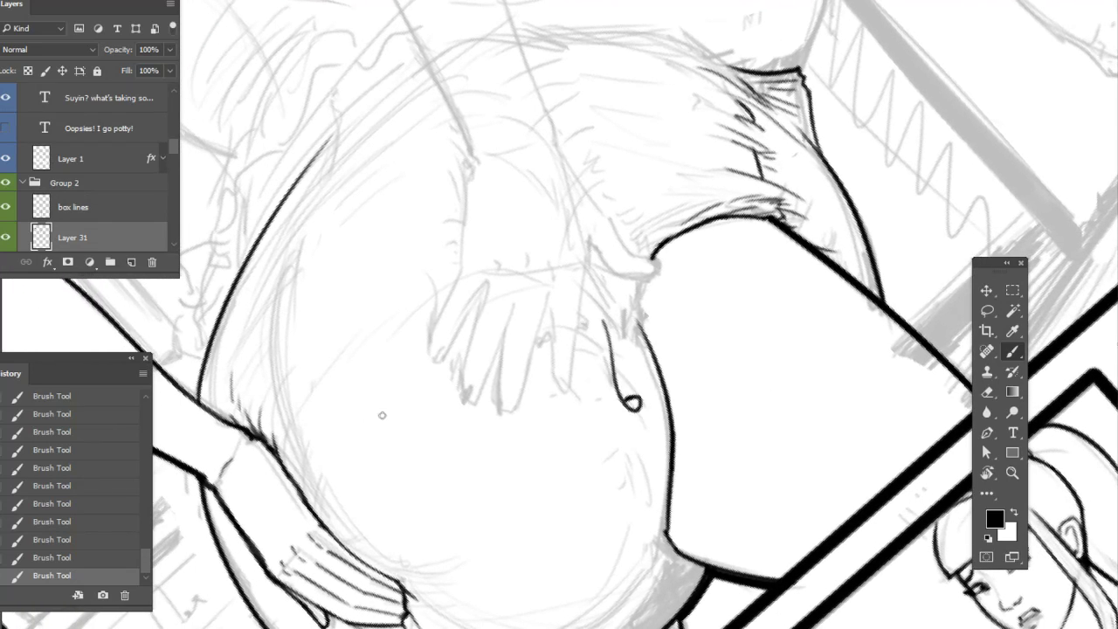
pyautogui.click(89, 557)
# Return the canvas to upright and ink the inner rounded contour from the fingertips down to the leg junction
pyautogui.click(988, 474)
pyautogui.press('r')
pyautogui.moveTo(844, 429); pyautogui.dragTo(582, 499)
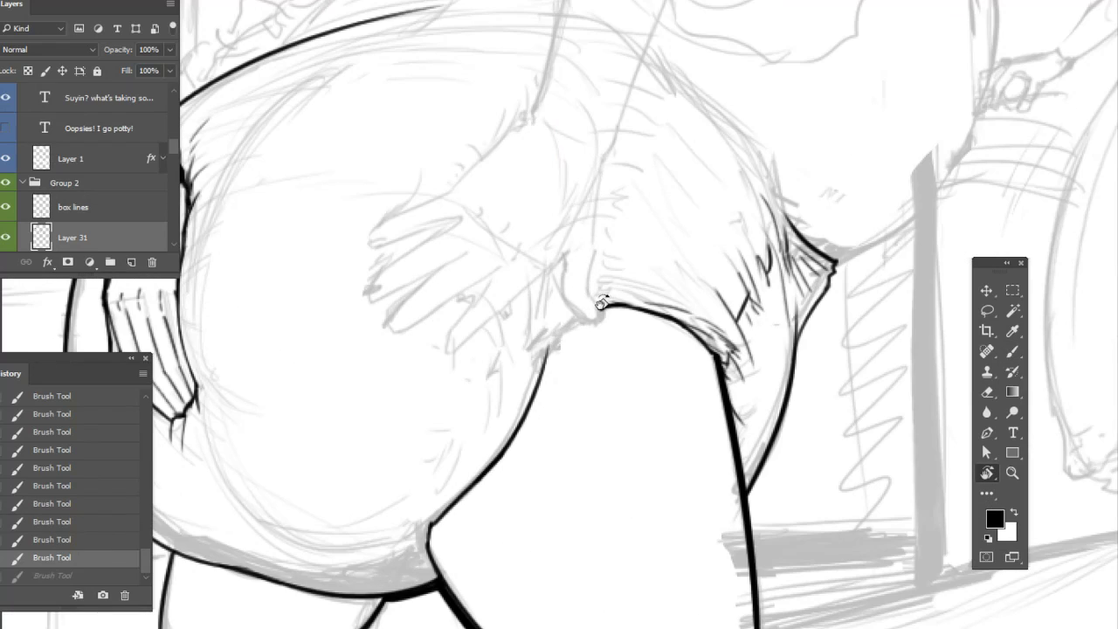
pyautogui.press('b')
pyautogui.press('space')
pyautogui.moveTo(402, 398)
pyautogui.mouseDown()
pyautogui.moveTo(527, 399)
pyautogui.moveTo(507, 393)
pyautogui.mouseUp()
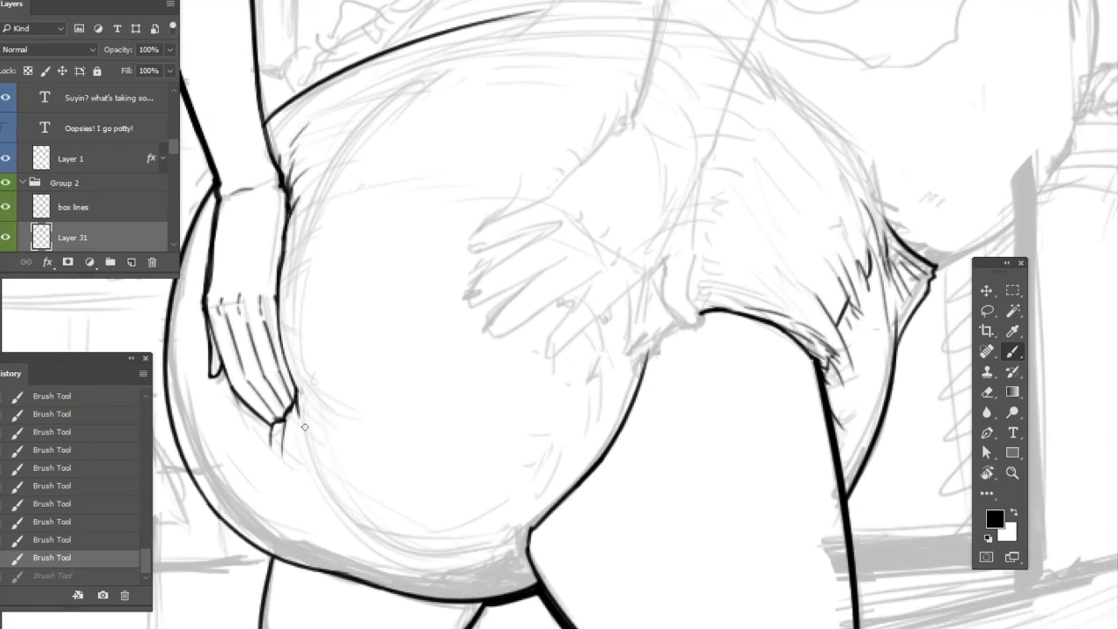
pyautogui.moveTo(305, 429); pyautogui.dragTo(523, 577)
pyautogui.moveTo(389, 561)
pyautogui.mouseDown()
pyautogui.moveTo(430, 579)
pyautogui.moveTo(499, 584)
pyautogui.moveTo(530, 570)
pyautogui.mouseUp()
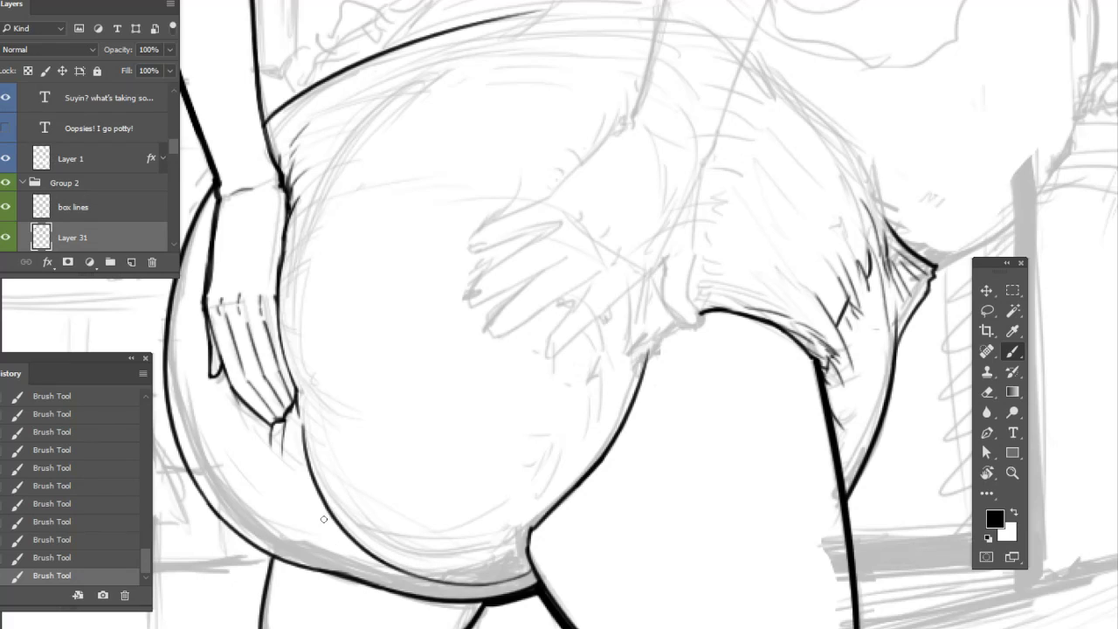
# Ink the upper part of the inner rounded contour from the lowered hand's fingertips toward the hip line, erasing the excess
pyautogui.scroll(5, 499, 407)
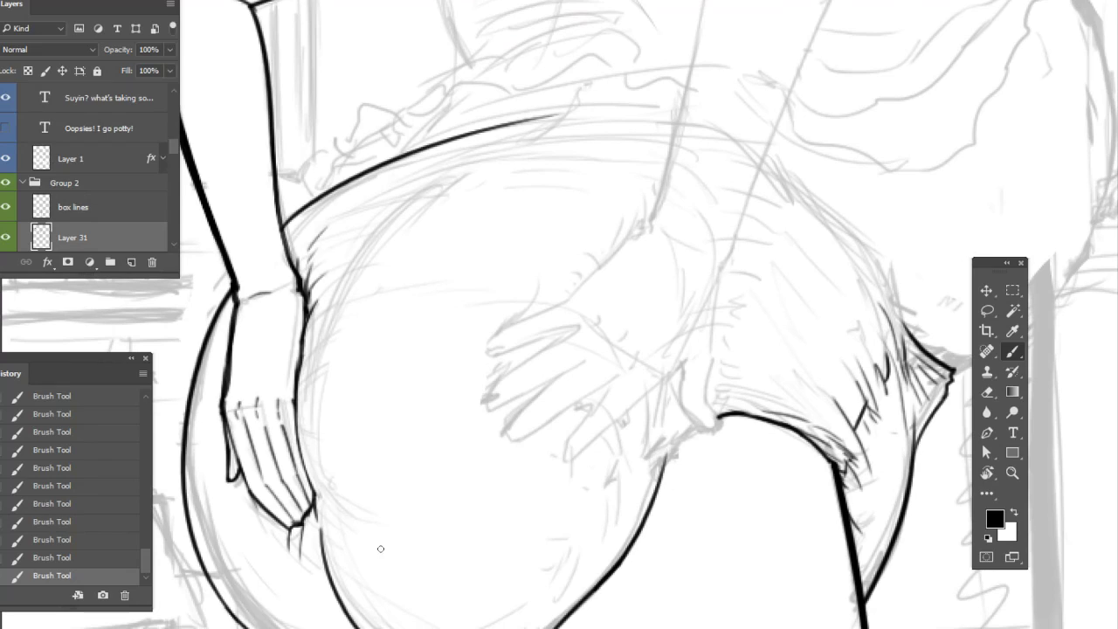
pyautogui.moveTo(312, 438)
pyautogui.mouseDown()
pyautogui.moveTo(364, 259)
pyautogui.moveTo(410, 208)
pyautogui.mouseUp()
pyautogui.moveTo(335, 299); pyautogui.dragTo(480, 152)
pyautogui.press('e')
pyautogui.moveTo(404, 215)
pyautogui.mouseDown()
pyautogui.moveTo(329, 310)
pyautogui.moveTo(311, 443)
pyautogui.moveTo(444, 168)
pyautogui.mouseUp()
pyautogui.press('b')
pyautogui.press('e')
pyautogui.moveTo(350, 314)
pyautogui.mouseDown()
pyautogui.moveTo(310, 431)
pyautogui.moveTo(316, 484)
pyautogui.moveTo(320, 463)
pyautogui.moveTo(330, 499)
pyautogui.mouseUp()
pyautogui.press('b')
# Add short crease strokes around the lowered hand's fingertips and along the start of the inner contour
pyautogui.moveTo(319, 495); pyautogui.dragTo(336, 516)
pyautogui.moveTo(319, 498); pyautogui.dragTo(375, 604)
pyautogui.moveTo(267, 527)
pyautogui.mouseDown()
pyautogui.moveTo(257, 519)
pyautogui.moveTo(282, 537)
pyautogui.mouseUp()
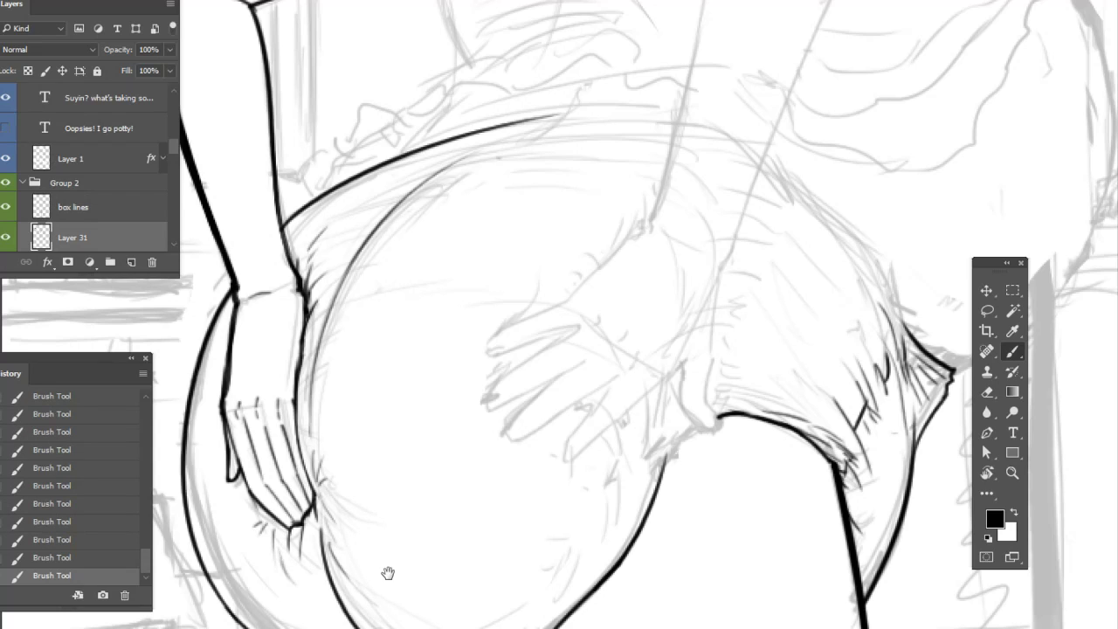
# Add short crease strokes around the sketched fingers of the second hand
pyautogui.scroll(-6, 382, 579)
pyautogui.moveTo(599, 181)
pyautogui.mouseDown()
pyautogui.moveTo(699, 380)
pyautogui.moveTo(590, 390)
pyautogui.moveTo(560, 428)
pyautogui.mouseUp()
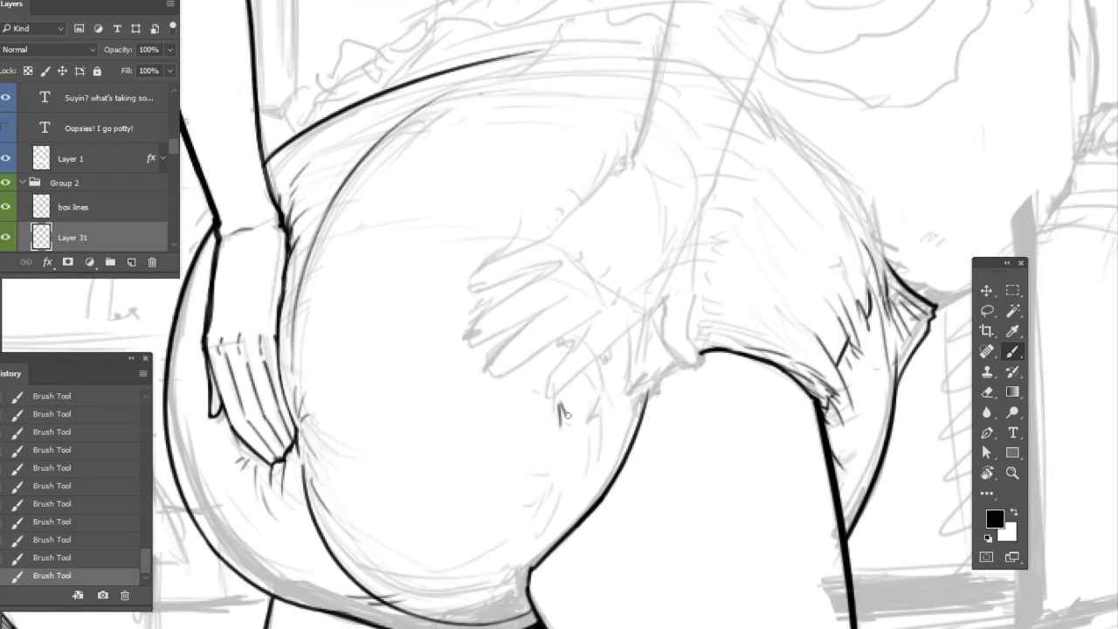
pyautogui.moveTo(498, 382); pyautogui.dragTo(498, 400)
pyautogui.moveTo(464, 342); pyautogui.dragTo(456, 365)
pyautogui.moveTo(465, 353); pyautogui.dragTo(463, 371)
pyautogui.moveTo(579, 235)
pyautogui.mouseDown()
pyautogui.moveTo(514, 385)
pyautogui.moveTo(689, 245)
pyautogui.moveTo(569, 195)
pyautogui.moveTo(554, 404)
pyautogui.moveTo(709, 276)
pyautogui.moveTo(634, 429)
pyautogui.moveTo(623, 414)
pyautogui.mouseUp()
pyautogui.moveTo(407, 450); pyautogui.dragTo(443, 409)
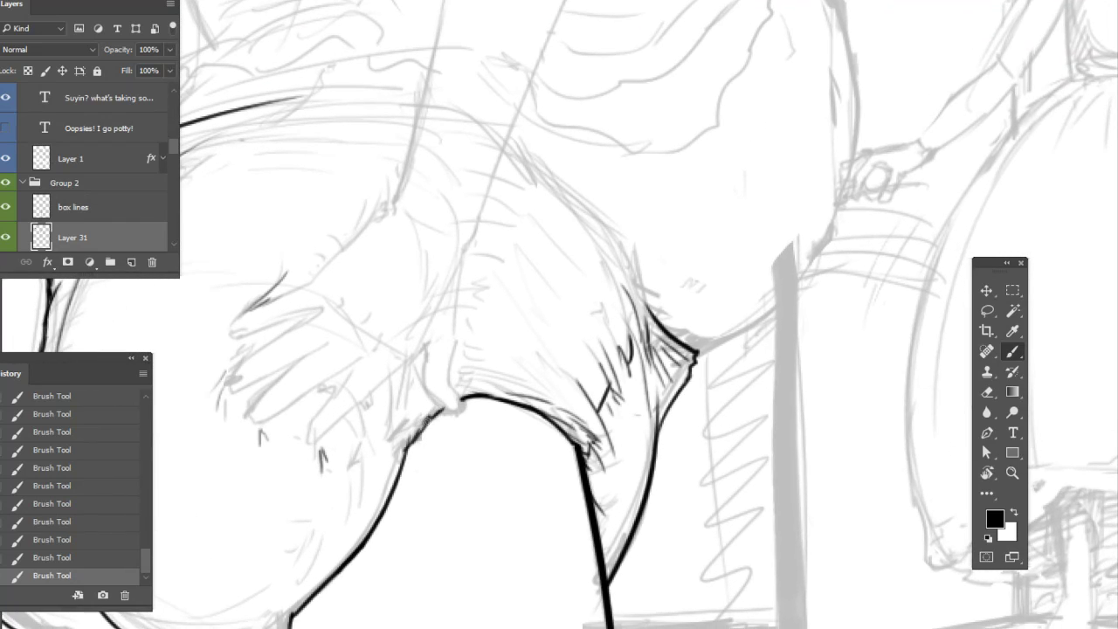
# Ink wrinkle strokes across the cloth from the thumb and hem up toward the pointed corner
pyautogui.moveTo(578, 381); pyautogui.dragTo(547, 402)
pyautogui.moveTo(460, 409)
pyautogui.mouseDown()
pyautogui.moveTo(432, 410)
pyautogui.moveTo(429, 389)
pyautogui.moveTo(451, 383)
pyautogui.mouseUp()
pyautogui.moveTo(524, 412)
pyautogui.mouseDown()
pyautogui.moveTo(467, 348)
pyautogui.moveTo(523, 388)
pyautogui.moveTo(521, 327)
pyautogui.mouseUp()
pyautogui.moveTo(575, 360); pyautogui.dragTo(530, 276)
pyautogui.moveTo(573, 341)
pyautogui.mouseDown()
pyautogui.moveTo(578, 311)
pyautogui.moveTo(591, 334)
pyautogui.moveTo(539, 264)
pyautogui.mouseUp()
pyautogui.moveTo(584, 309)
pyautogui.mouseDown()
pyautogui.moveTo(564, 278)
pyautogui.moveTo(574, 279)
pyautogui.mouseUp()
pyautogui.moveTo(617, 333); pyautogui.dragTo(569, 249)
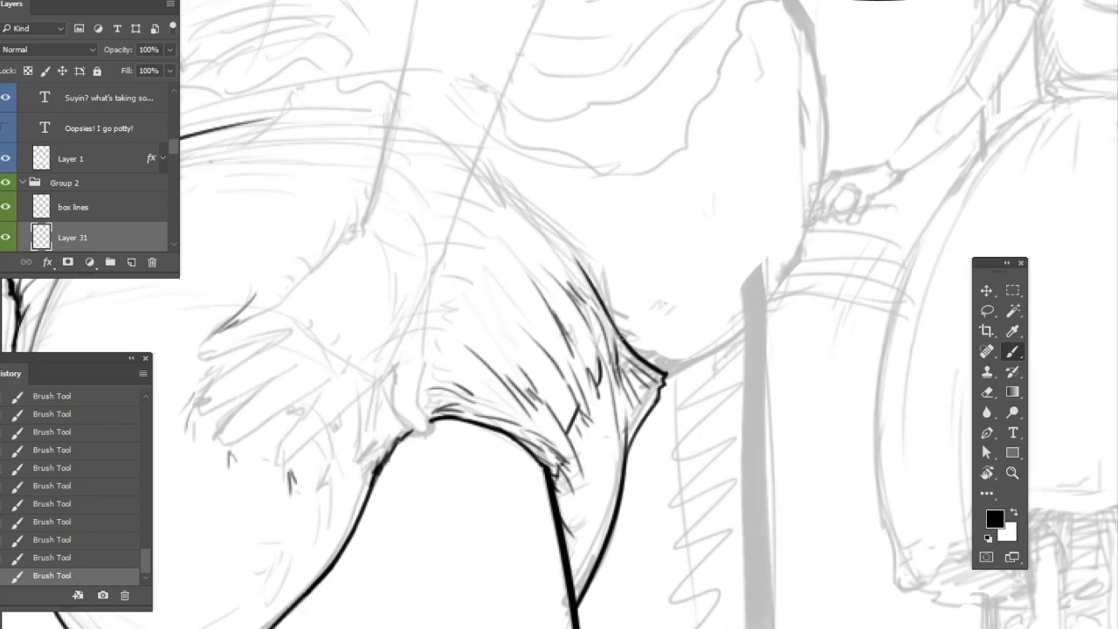
# Try to ink the cloth's outer edge from the pointed corner up toward the forearm, and undo the stroke
pyautogui.moveTo(625, 339); pyautogui.dragTo(502, 198)
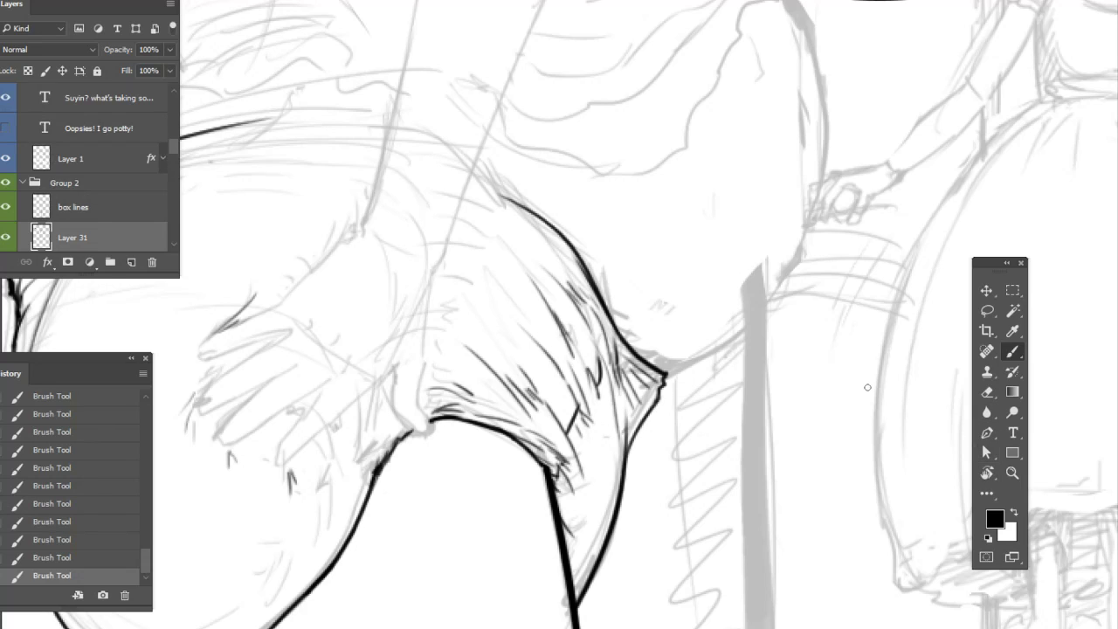
pyautogui.click(90, 560)
# Rotate the canvas and extend the hip's upper contour as far as the sketched forearm
pyautogui.moveTo(555, 311); pyautogui.dragTo(693, 387)
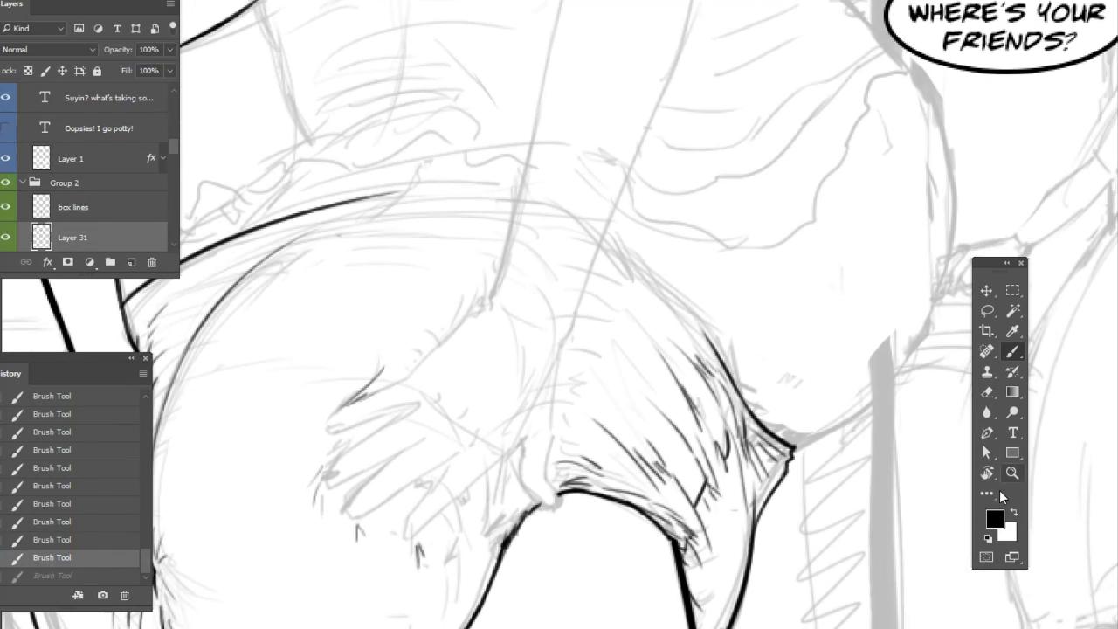
pyautogui.click(988, 474)
pyautogui.moveTo(840, 516)
pyautogui.mouseDown()
pyautogui.moveTo(825, 228)
pyautogui.moveTo(830, 253)
pyautogui.mouseUp()
pyautogui.press('b')
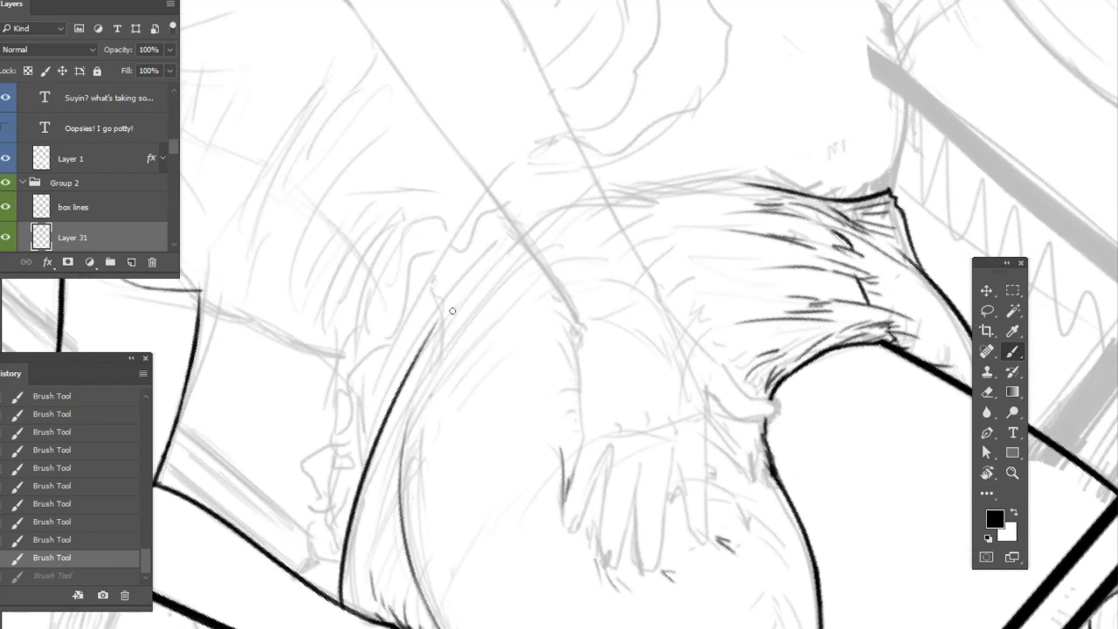
pyautogui.moveTo(415, 361); pyautogui.dragTo(524, 220)
pyautogui.moveTo(430, 337); pyautogui.dragTo(542, 215)
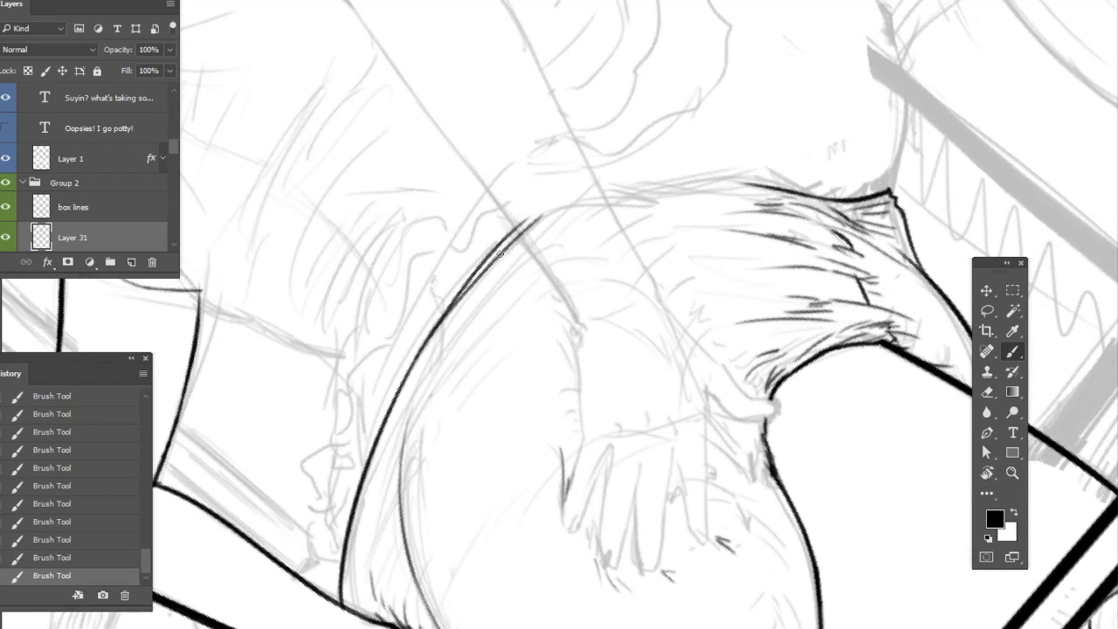
pyautogui.moveTo(441, 316)
pyautogui.mouseDown()
pyautogui.moveTo(550, 204)
pyautogui.moveTo(470, 264)
pyautogui.moveTo(538, 216)
pyautogui.moveTo(519, 223)
pyautogui.moveTo(532, 212)
pyautogui.moveTo(430, 351)
pyautogui.moveTo(489, 276)
pyautogui.mouseUp()
# Erase the overshoot where the hip contour meets the forearm and merge the doubled strokes into one clean, thicker line
pyautogui.press('e')
pyautogui.press('b')
pyautogui.press('e')
pyautogui.moveTo(532, 237)
pyautogui.mouseDown()
pyautogui.moveTo(426, 350)
pyautogui.moveTo(519, 232)
pyautogui.moveTo(457, 300)
pyautogui.moveTo(506, 242)
pyautogui.moveTo(530, 237)
pyautogui.moveTo(439, 341)
pyautogui.mouseUp()
pyautogui.press('b')
pyautogui.press('e')
pyautogui.press('b')
pyautogui.press('e')
pyautogui.moveTo(520, 231); pyautogui.dragTo(462, 300)
pyautogui.press('b')
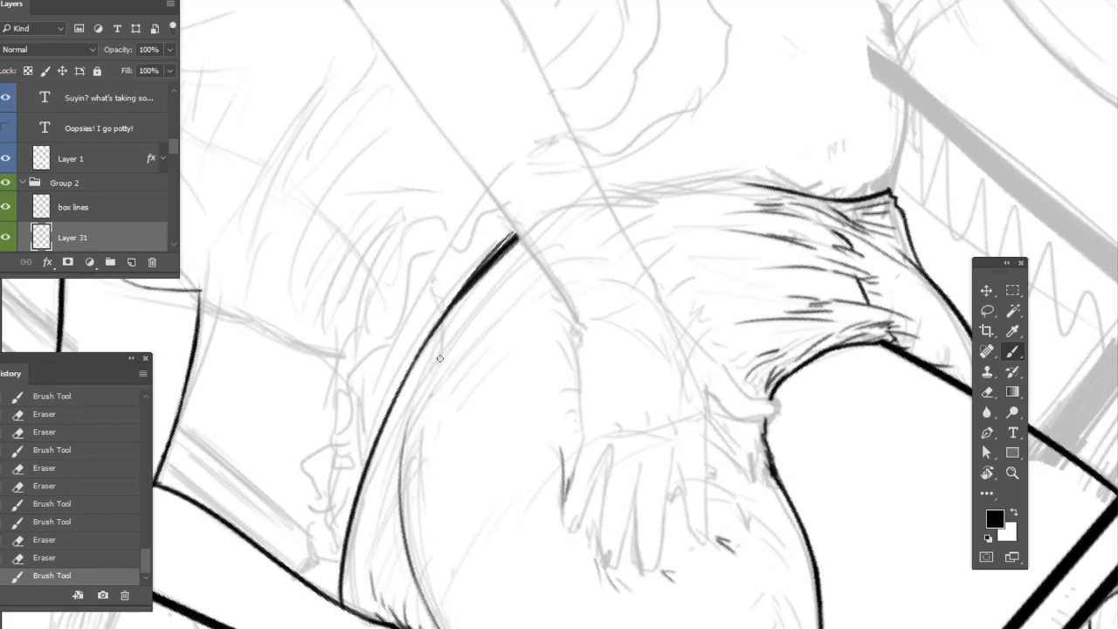
pyautogui.press('e')
pyautogui.moveTo(486, 253)
pyautogui.mouseDown()
pyautogui.moveTo(516, 235)
pyautogui.moveTo(462, 297)
pyautogui.mouseUp()
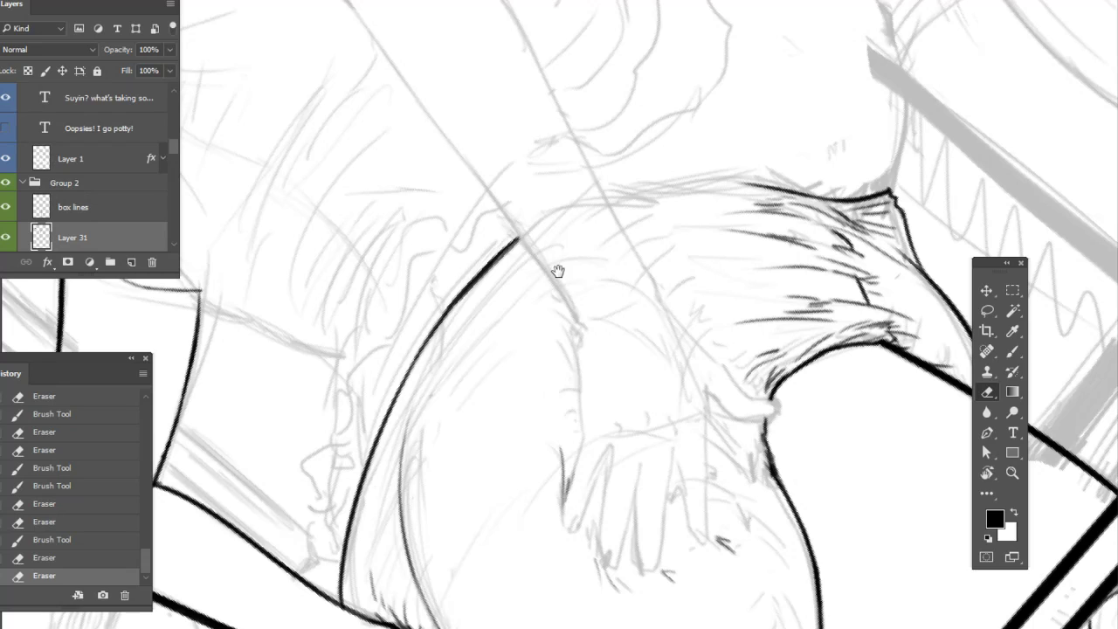
# Return the canvas to upright and ink the cloth's outer edge from the forearm down to the pointed corner
pyautogui.moveTo(551, 267); pyautogui.dragTo(455, 320)
pyautogui.moveTo(690, 322); pyautogui.dragTo(650, 314)
pyautogui.doubleClick(990, 478)
pyautogui.moveTo(672, 351); pyautogui.dragTo(585, 448)
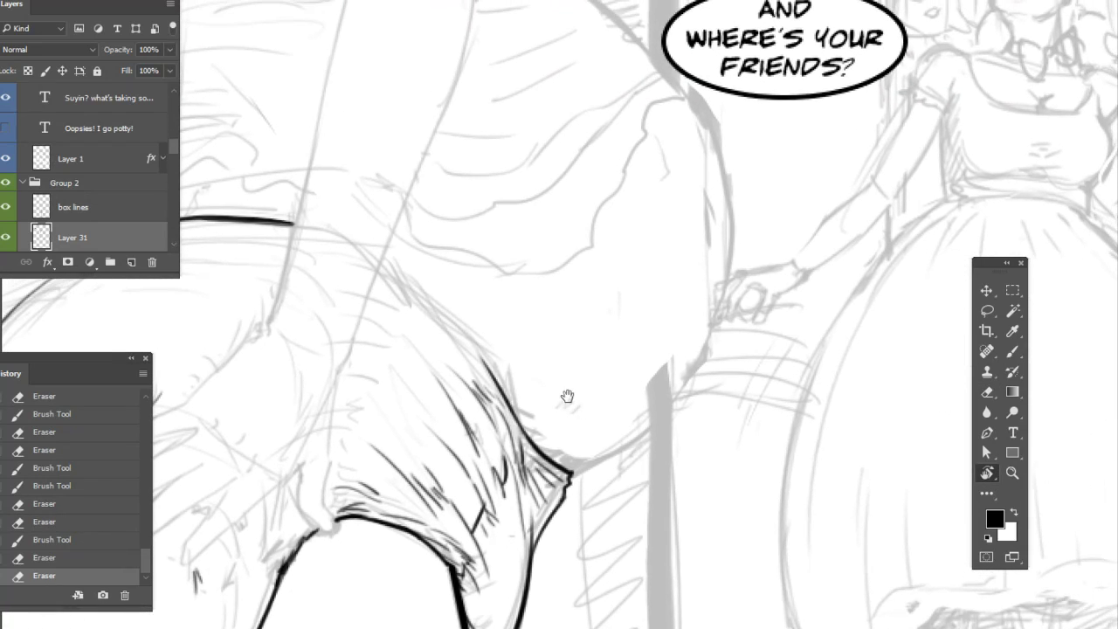
pyautogui.press('b')
pyautogui.moveTo(376, 267); pyautogui.dragTo(542, 471)
pyautogui.moveTo(465, 333)
pyautogui.mouseDown()
pyautogui.moveTo(510, 404)
pyautogui.moveTo(486, 351)
pyautogui.moveTo(513, 388)
pyautogui.mouseUp()
# Erase the rough parts of the cloth's outer edge and thicken the line toward the forearm
pyautogui.press('e')
pyautogui.moveTo(484, 352); pyautogui.dragTo(463, 326)
pyautogui.moveTo(465, 329)
pyautogui.mouseDown()
pyautogui.moveTo(484, 365)
pyautogui.moveTo(477, 348)
pyautogui.mouseUp()
pyautogui.press('b')
pyautogui.moveTo(462, 242); pyautogui.dragTo(543, 267)
pyautogui.moveTo(504, 307)
pyautogui.mouseDown()
pyautogui.moveTo(588, 385)
pyautogui.moveTo(520, 319)
pyautogui.moveTo(553, 340)
pyautogui.mouseUp()
# Ink both wrist corners of the second hand, then its outer edge and the first finger
pyautogui.moveTo(610, 262); pyautogui.dragTo(649, 183)
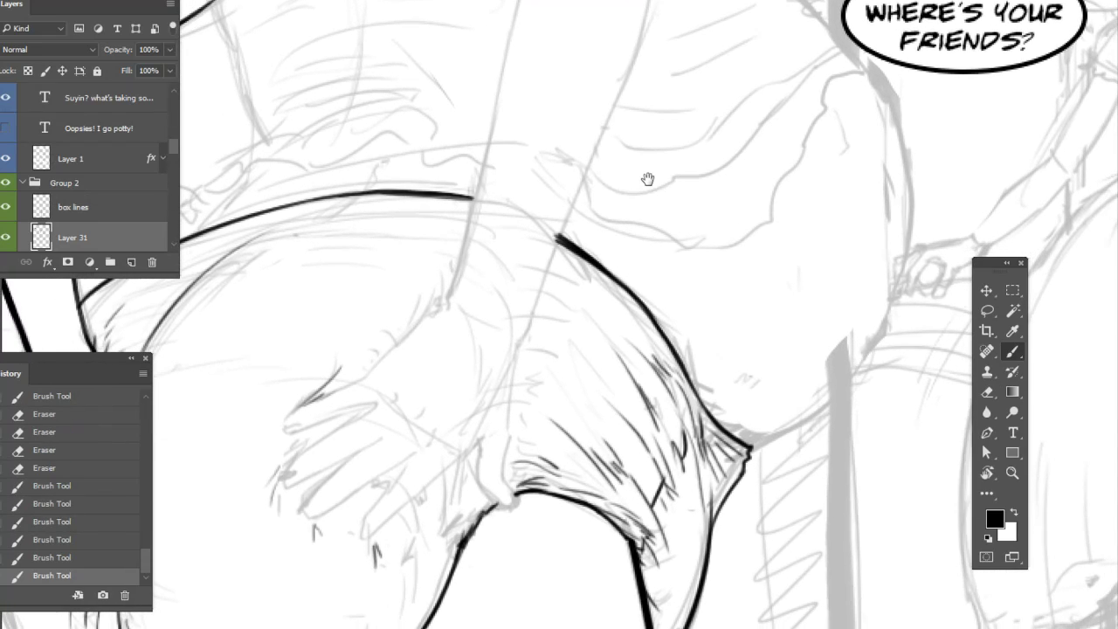
pyautogui.moveTo(448, 309)
pyautogui.mouseDown()
pyautogui.moveTo(454, 283)
pyautogui.moveTo(445, 301)
pyautogui.mouseUp()
pyautogui.moveTo(520, 348); pyautogui.dragTo(526, 338)
pyautogui.moveTo(536, 295); pyautogui.dragTo(529, 317)
pyautogui.moveTo(445, 295)
pyautogui.mouseDown()
pyautogui.moveTo(430, 318)
pyautogui.moveTo(448, 269)
pyautogui.moveTo(432, 319)
pyautogui.moveTo(339, 398)
pyautogui.mouseUp()
pyautogui.moveTo(425, 302)
pyautogui.mouseDown()
pyautogui.moveTo(407, 332)
pyautogui.moveTo(426, 313)
pyautogui.mouseUp()
pyautogui.moveTo(374, 359)
pyautogui.mouseDown()
pyautogui.moveTo(328, 380)
pyautogui.moveTo(356, 383)
pyautogui.moveTo(346, 389)
pyautogui.moveTo(363, 380)
pyautogui.moveTo(285, 416)
pyautogui.moveTo(288, 429)
pyautogui.moveTo(379, 404)
pyautogui.mouseUp()
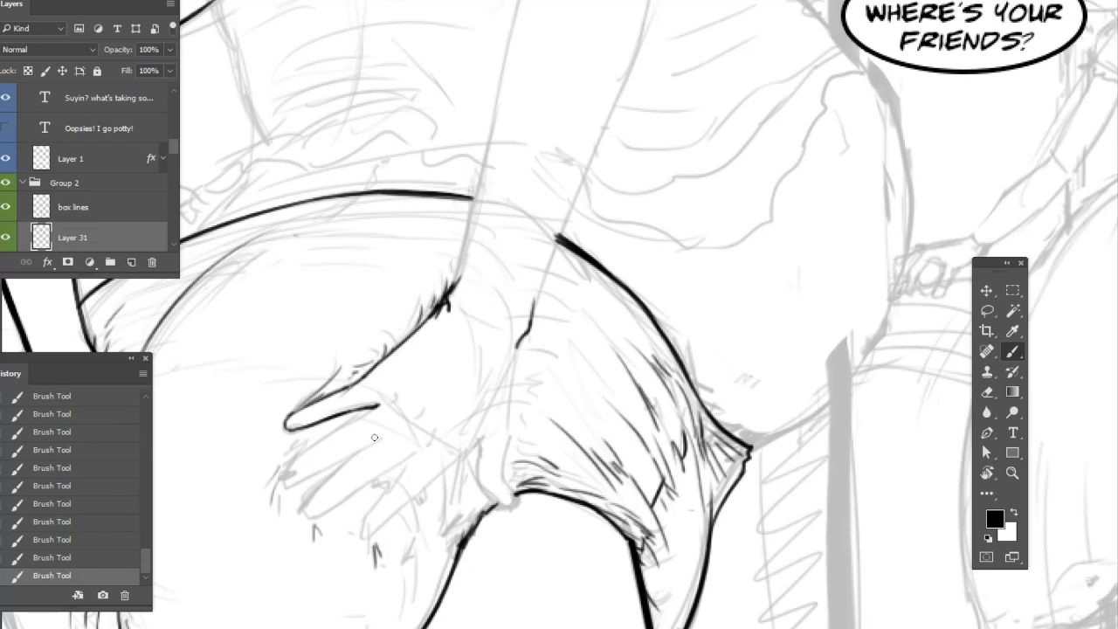
# Ink the outlines of the second hand's middle fingers, erasing stray line ends at the fingertips
pyautogui.scroll(-3, 376, 430)
pyautogui.scroll(4, 448, 352)
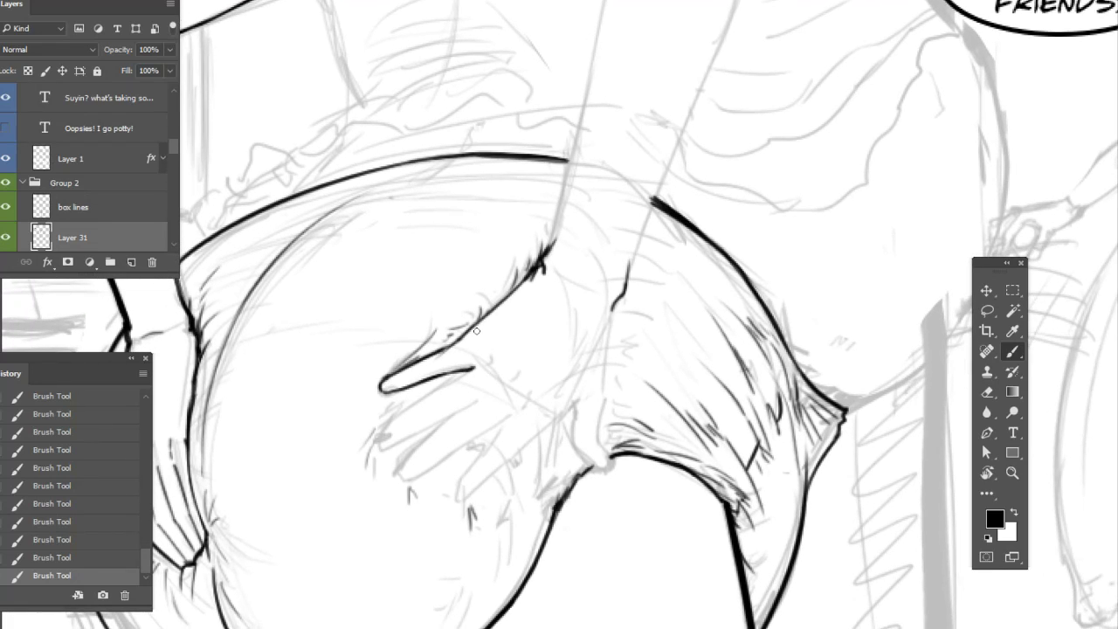
pyautogui.moveTo(382, 394); pyautogui.dragTo(472, 370)
pyautogui.moveTo(382, 446)
pyautogui.mouseDown()
pyautogui.moveTo(418, 401)
pyautogui.moveTo(475, 368)
pyautogui.moveTo(432, 386)
pyautogui.mouseUp()
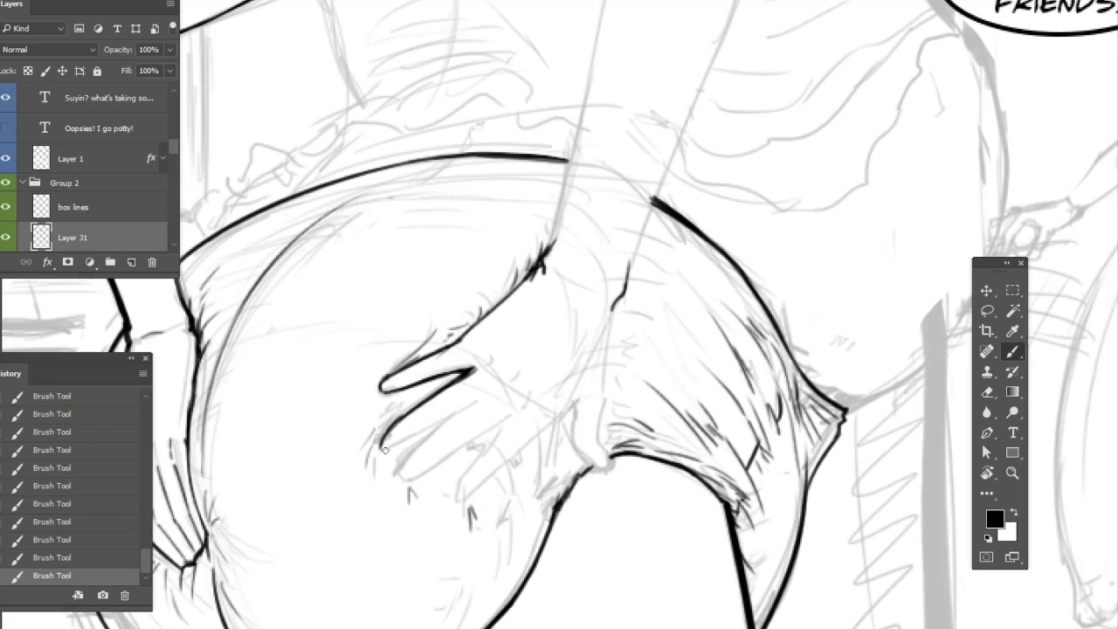
pyautogui.moveTo(381, 461)
pyautogui.mouseDown()
pyautogui.moveTo(483, 398)
pyautogui.moveTo(398, 477)
pyautogui.moveTo(439, 434)
pyautogui.mouseUp()
pyautogui.moveTo(405, 481); pyautogui.dragTo(491, 428)
pyautogui.moveTo(449, 459)
pyautogui.mouseDown()
pyautogui.moveTo(522, 409)
pyautogui.moveTo(448, 424)
pyautogui.moveTo(418, 453)
pyautogui.mouseUp()
pyautogui.moveTo(457, 413)
pyautogui.mouseDown()
pyautogui.moveTo(395, 470)
pyautogui.moveTo(435, 429)
pyautogui.mouseUp()
pyautogui.press('e')
pyautogui.moveTo(465, 510); pyautogui.dragTo(404, 489)
pyautogui.press('b')
pyautogui.moveTo(355, 455)
pyautogui.mouseDown()
pyautogui.moveTo(342, 459)
pyautogui.moveTo(402, 493)
pyautogui.moveTo(443, 423)
pyautogui.mouseUp()
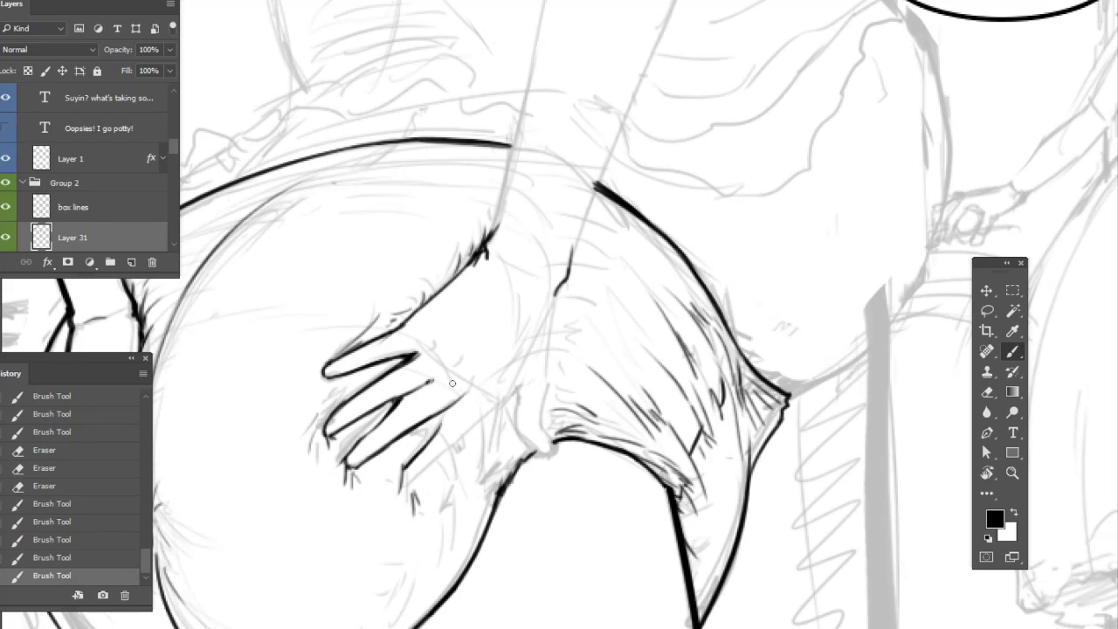
# Redraw the gap beside the third finger, touch up the finger outlines and add small knuckle marks
pyautogui.moveTo(407, 468)
pyautogui.mouseDown()
pyautogui.moveTo(446, 412)
pyautogui.moveTo(411, 454)
pyautogui.moveTo(428, 439)
pyautogui.mouseUp()
pyautogui.press('e')
pyautogui.moveTo(398, 470); pyautogui.dragTo(431, 437)
pyautogui.press('b')
pyautogui.moveTo(362, 440); pyautogui.dragTo(395, 399)
pyautogui.moveTo(356, 442); pyautogui.dragTo(344, 472)
pyautogui.press('e')
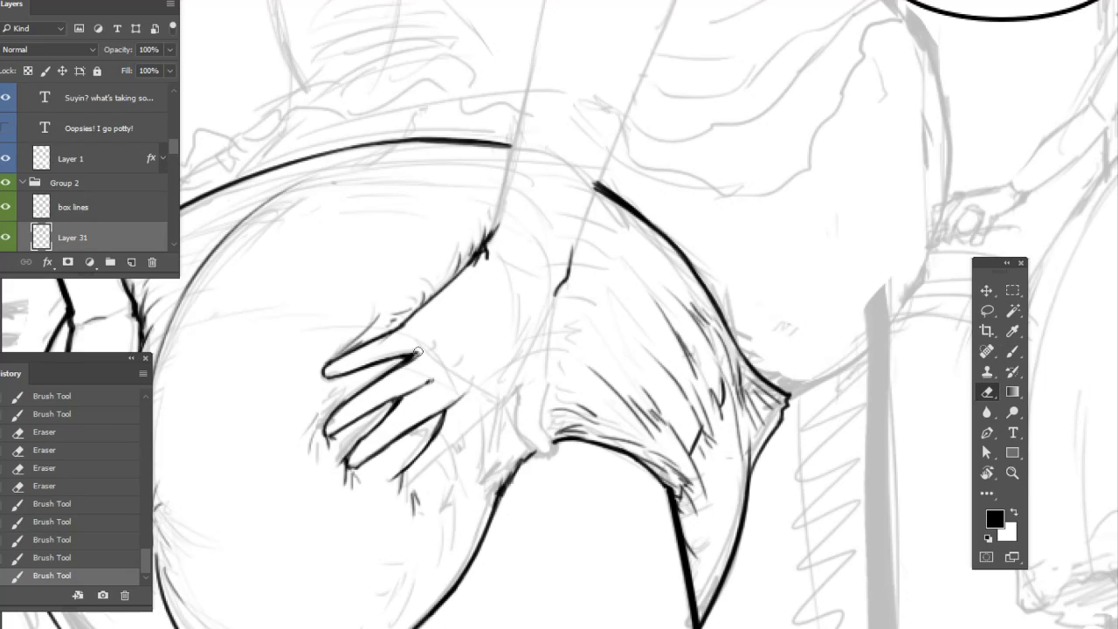
pyautogui.moveTo(418, 358); pyautogui.dragTo(430, 323)
pyautogui.press('b')
pyautogui.moveTo(439, 373)
pyautogui.mouseDown()
pyautogui.moveTo(460, 391)
pyautogui.moveTo(486, 359)
pyautogui.mouseUp()
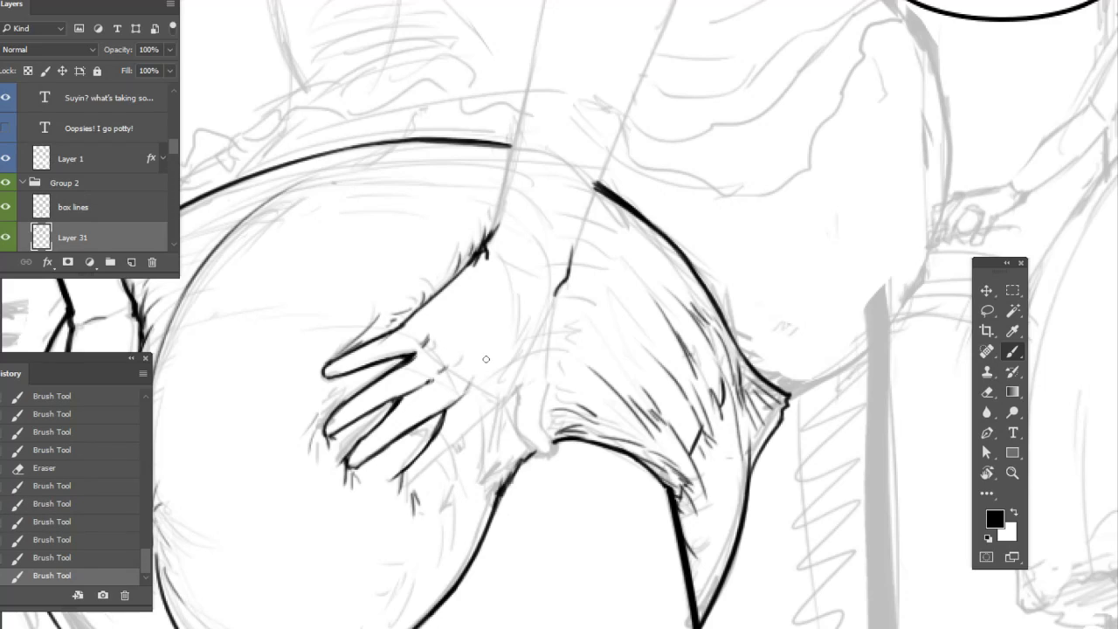
# Ink the last finger from its tip back to the base of the thumb, trimming the line ends
pyautogui.moveTo(402, 484)
pyautogui.mouseDown()
pyautogui.moveTo(408, 493)
pyautogui.moveTo(517, 390)
pyautogui.moveTo(507, 395)
pyautogui.mouseUp()
pyautogui.press('e')
pyautogui.press('b')
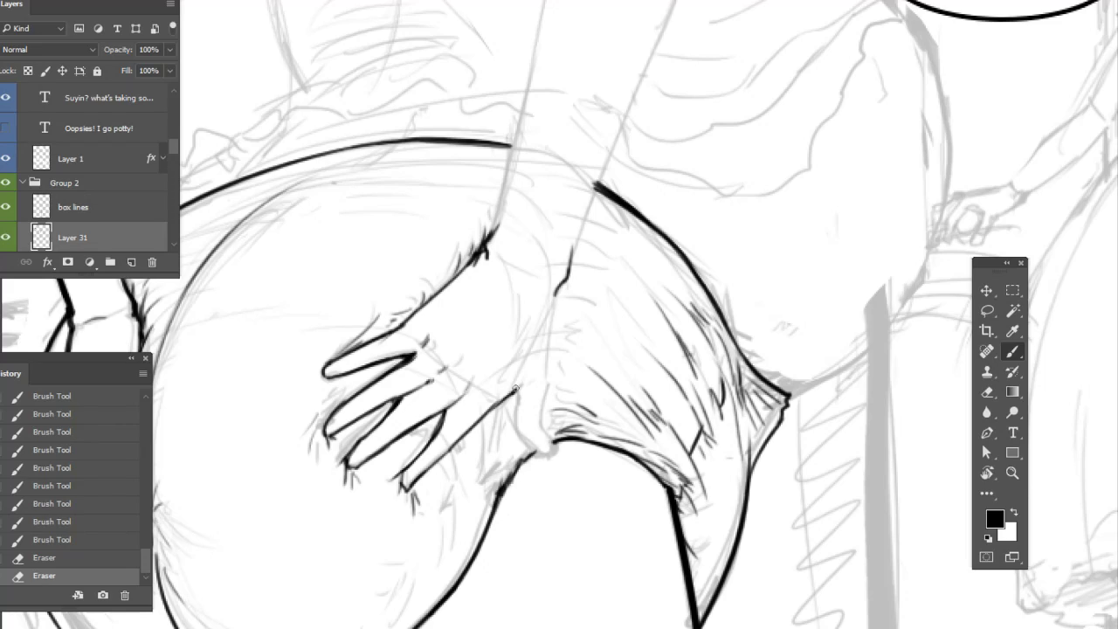
pyautogui.moveTo(402, 478)
pyautogui.mouseDown()
pyautogui.moveTo(407, 489)
pyautogui.moveTo(449, 450)
pyautogui.mouseUp()
pyautogui.moveTo(421, 477); pyautogui.dragTo(486, 414)
# Ink the thumb around its tip and continue its outer edge up to the wrist
pyautogui.moveTo(487, 412)
pyautogui.mouseDown()
pyautogui.moveTo(520, 386)
pyautogui.moveTo(517, 435)
pyautogui.moveTo(561, 466)
pyautogui.moveTo(561, 456)
pyautogui.mouseUp()
pyautogui.press('e')
pyautogui.press('b')
pyautogui.moveTo(538, 414)
pyautogui.mouseDown()
pyautogui.moveTo(560, 451)
pyautogui.moveTo(565, 274)
pyautogui.moveTo(554, 330)
pyautogui.mouseUp()
pyautogui.press('e')
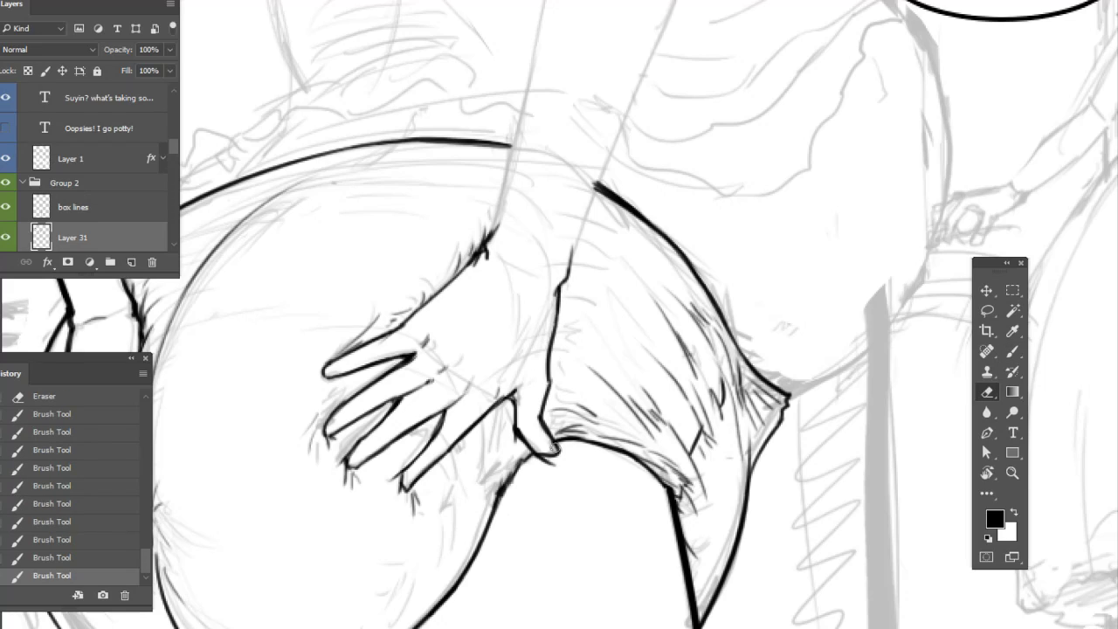
# Erase the stray lines at the thumb's tip and thicken the thumb outline and its base corner
pyautogui.moveTo(549, 468)
pyautogui.mouseDown()
pyautogui.moveTo(536, 448)
pyautogui.moveTo(548, 452)
pyautogui.mouseUp()
pyautogui.press('b')
pyautogui.press('e')
pyautogui.moveTo(551, 451); pyautogui.dragTo(564, 469)
pyautogui.press('b')
pyautogui.moveTo(540, 413)
pyautogui.mouseDown()
pyautogui.moveTo(554, 451)
pyautogui.moveTo(531, 458)
pyautogui.moveTo(552, 456)
pyautogui.mouseUp()
pyautogui.moveTo(543, 446); pyautogui.dragTo(556, 461)
pyautogui.moveTo(509, 393); pyautogui.dragTo(519, 402)
pyautogui.moveTo(505, 397); pyautogui.dragTo(521, 402)
# Clean up the hand's wrist corner with the eraser and brush, and touch up the thumb's edge with short strokes
pyautogui.scroll(3, 559, 349)
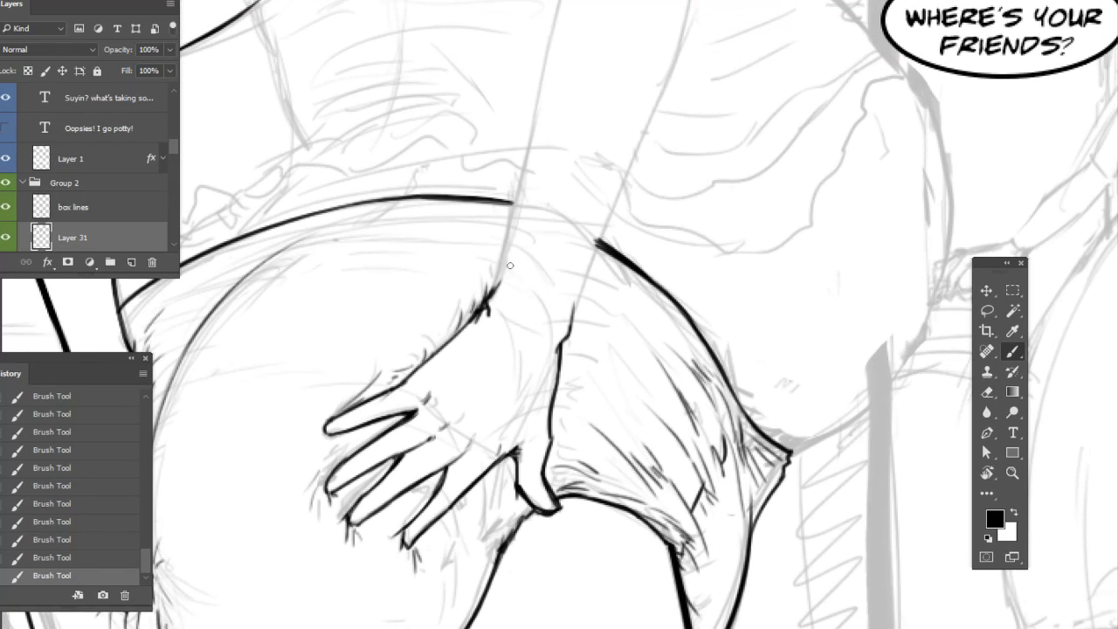
pyautogui.press('e')
pyautogui.moveTo(488, 305); pyautogui.dragTo(468, 334)
pyautogui.press('b')
pyautogui.press('e')
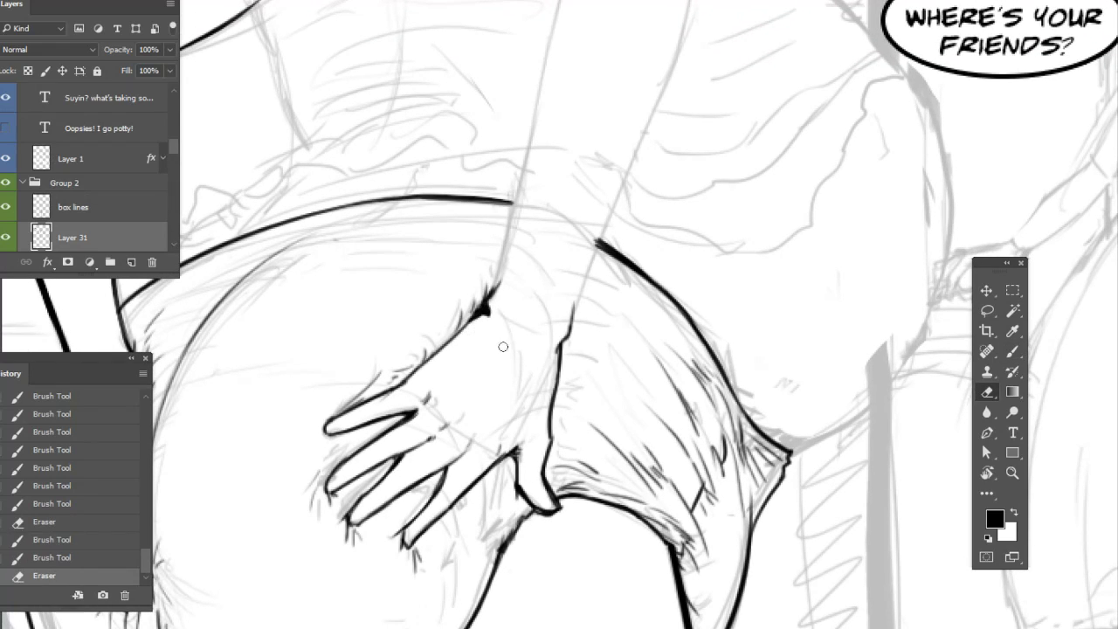
pyautogui.scroll(-2, 500, 343)
pyautogui.press('b')
pyautogui.moveTo(553, 359); pyautogui.dragTo(506, 478)
pyautogui.moveTo(538, 443); pyautogui.dragTo(532, 428)
pyautogui.moveTo(535, 441); pyautogui.dragTo(544, 407)
# Rotate the canvas and ink the forearm's thumb-side edge from the wrist to the elbow, undoing the doubled stroke
pyautogui.click(986, 472)
pyautogui.moveTo(769, 428); pyautogui.dragTo(453, 522)
pyautogui.moveTo(500, 289); pyautogui.dragTo(475, 375)
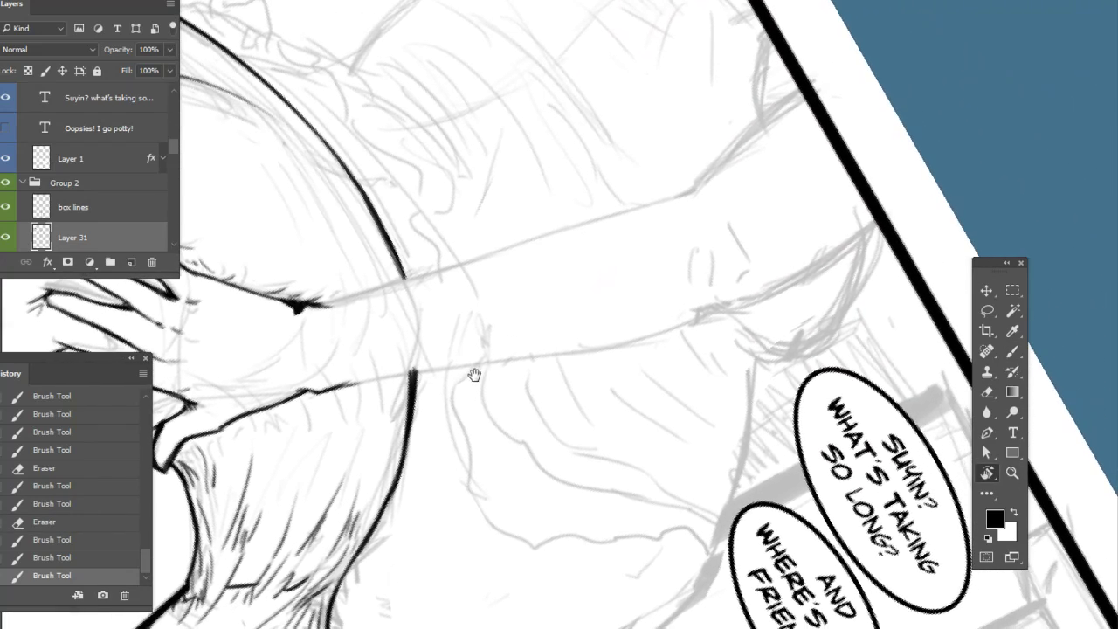
pyautogui.moveTo(332, 389); pyautogui.dragTo(717, 323)
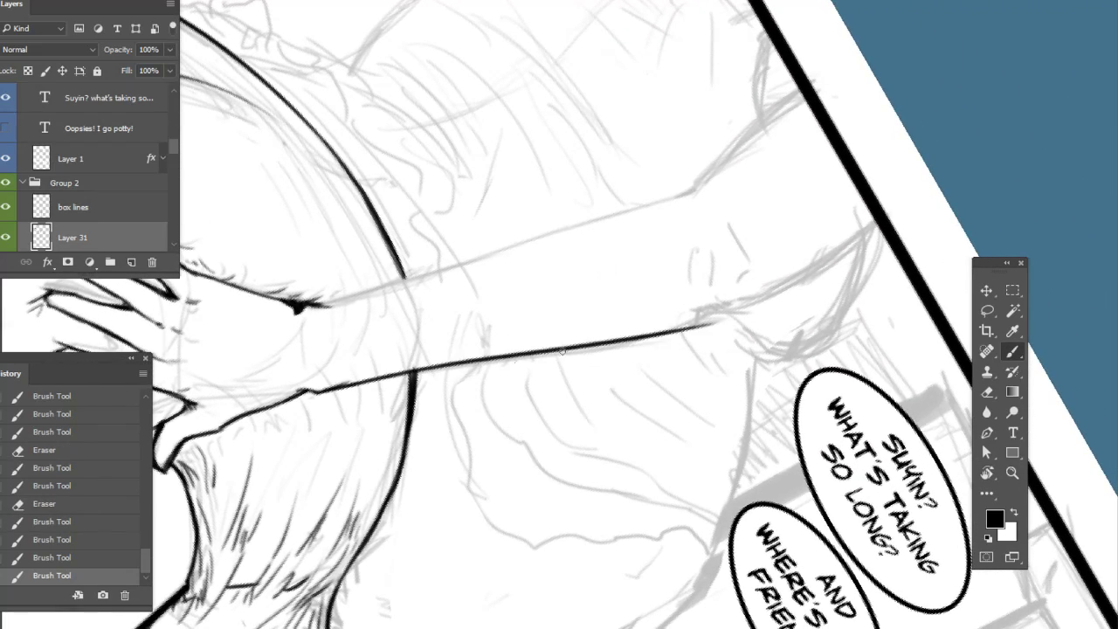
pyautogui.moveTo(402, 376); pyautogui.dragTo(738, 326)
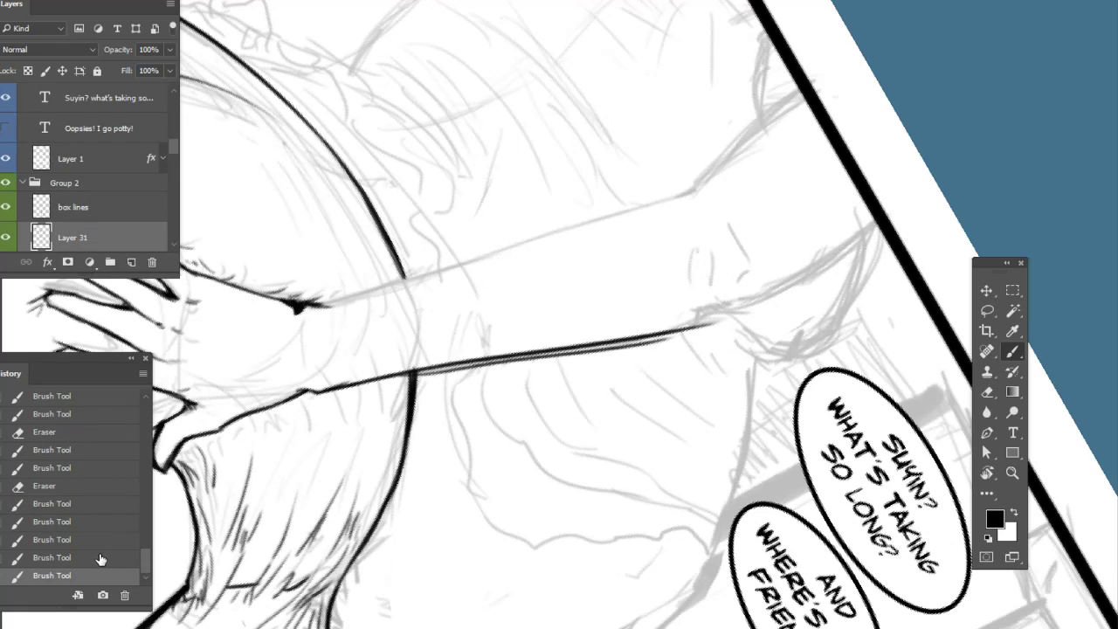
pyautogui.hotkey('ctrl', 'z')
# Ink the forearm's opposite edge from the wrist toward the elbow, then trim and thicken its wrist end
pyautogui.moveTo(344, 325)
pyautogui.mouseDown()
pyautogui.moveTo(312, 394)
pyautogui.moveTo(617, 272)
pyautogui.mouseUp()
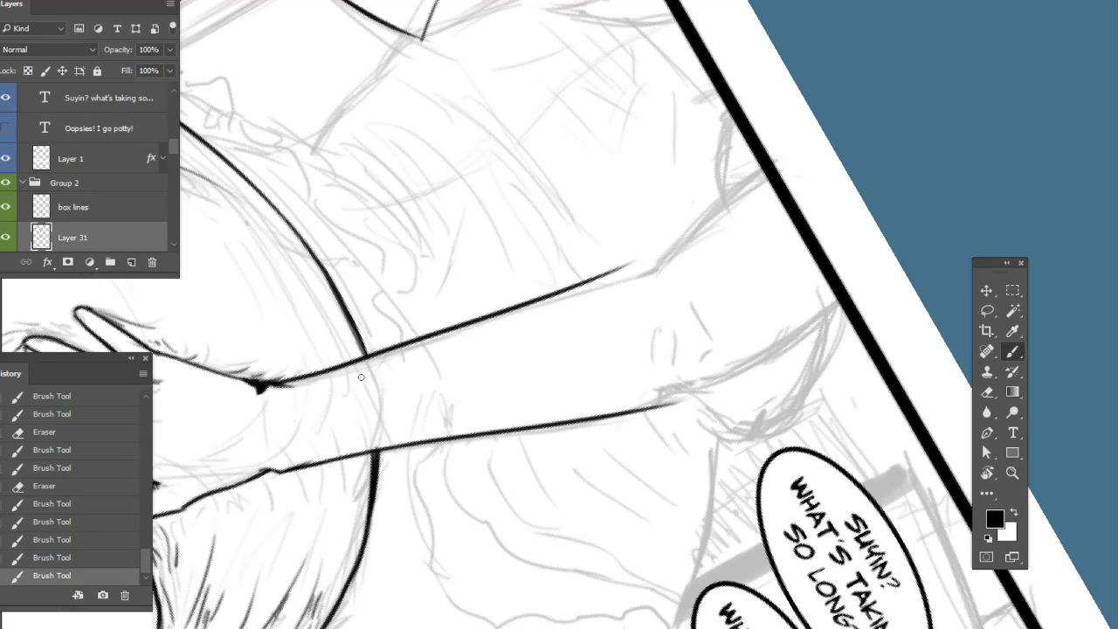
pyautogui.press('e')
pyautogui.moveTo(276, 390); pyautogui.dragTo(335, 371)
pyautogui.press('b')
pyautogui.moveTo(286, 383); pyautogui.dragTo(382, 352)
pyautogui.moveTo(326, 376); pyautogui.dragTo(380, 343)
# Rotate the canvas back to nearly upright and extend the forearm's edge up to the sketched elbow corner
pyautogui.click(988, 473)
pyautogui.moveTo(949, 426); pyautogui.dragTo(800, 176)
pyautogui.moveTo(762, 274); pyautogui.dragTo(562, 302)
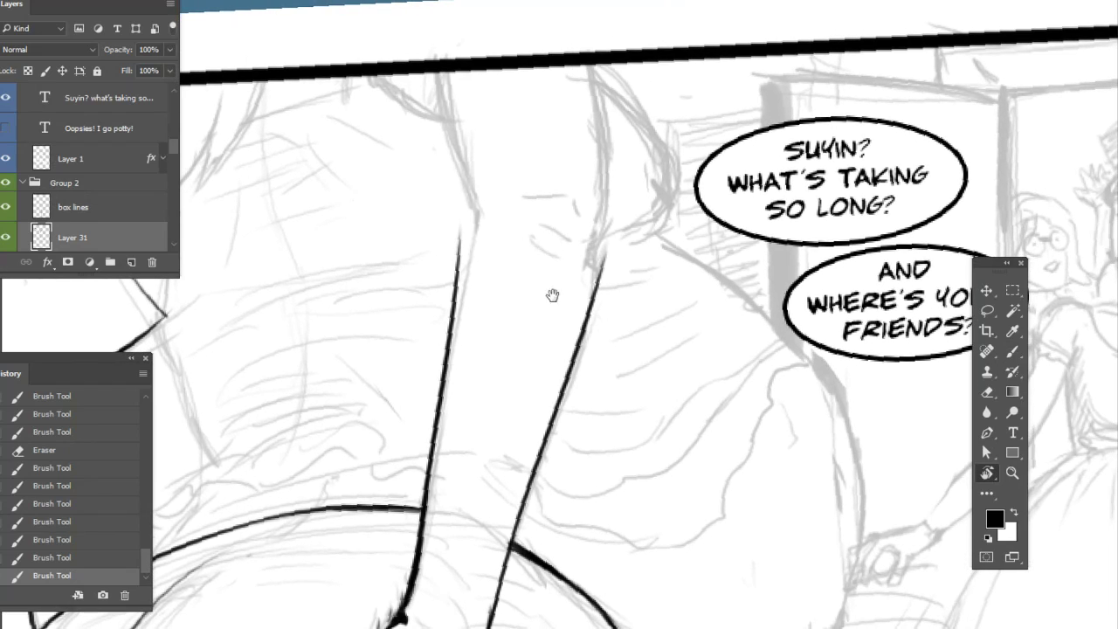
pyautogui.press('b')
pyautogui.moveTo(476, 212); pyautogui.dragTo(445, 408)
# Erase the overlapping ends of the forearm edge below the elbow corner and blend them into one clean line
pyautogui.press('e')
pyautogui.moveTo(463, 225)
pyautogui.mouseDown()
pyautogui.moveTo(452, 273)
pyautogui.moveTo(460, 229)
pyautogui.mouseUp()
pyautogui.moveTo(447, 325); pyautogui.dragTo(457, 263)
pyautogui.moveTo(453, 278); pyautogui.dragTo(459, 242)
pyautogui.moveTo(452, 302); pyautogui.dragTo(473, 212)
pyautogui.moveTo(443, 385); pyautogui.dragTo(456, 271)
pyautogui.press('b')
pyautogui.moveTo(444, 388)
pyautogui.mouseDown()
pyautogui.moveTo(448, 334)
pyautogui.moveTo(438, 399)
pyautogui.mouseUp()
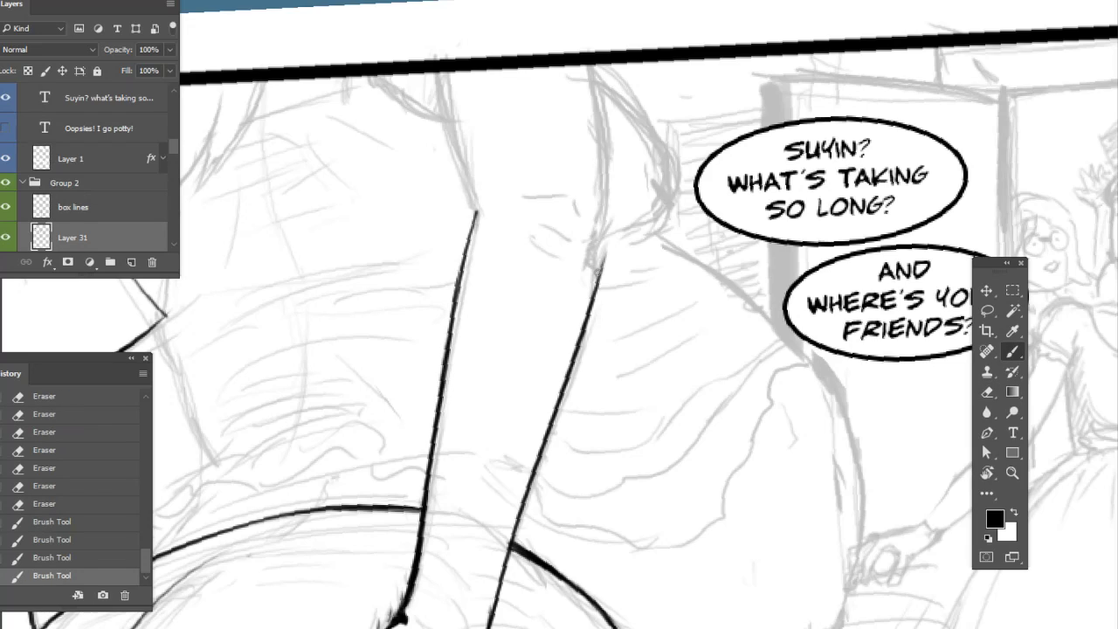
# Ink both upper-arm edges from the elbow past the panel border and add crease strokes at the elbow
pyautogui.moveTo(589, 306); pyautogui.dragTo(606, 222)
pyautogui.moveTo(659, 175); pyautogui.dragTo(617, 313)
pyautogui.moveTo(432, 353)
pyautogui.mouseDown()
pyautogui.moveTo(398, 269)
pyautogui.moveTo(386, 161)
pyautogui.mouseUp()
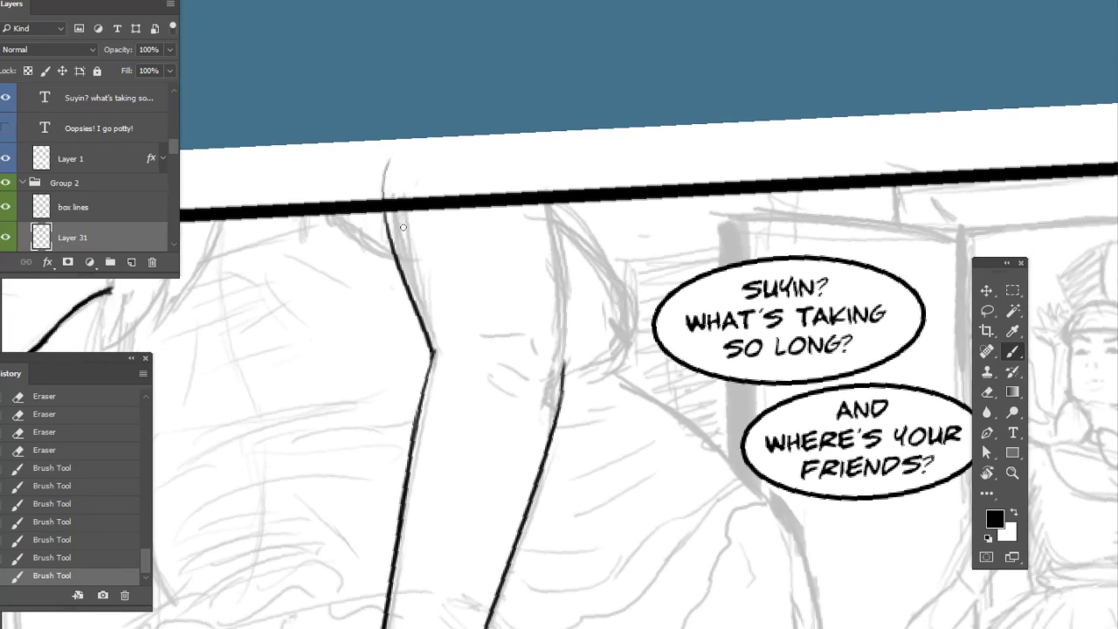
pyautogui.moveTo(564, 376); pyautogui.dragTo(542, 166)
pyautogui.scroll(-2, 590, 313)
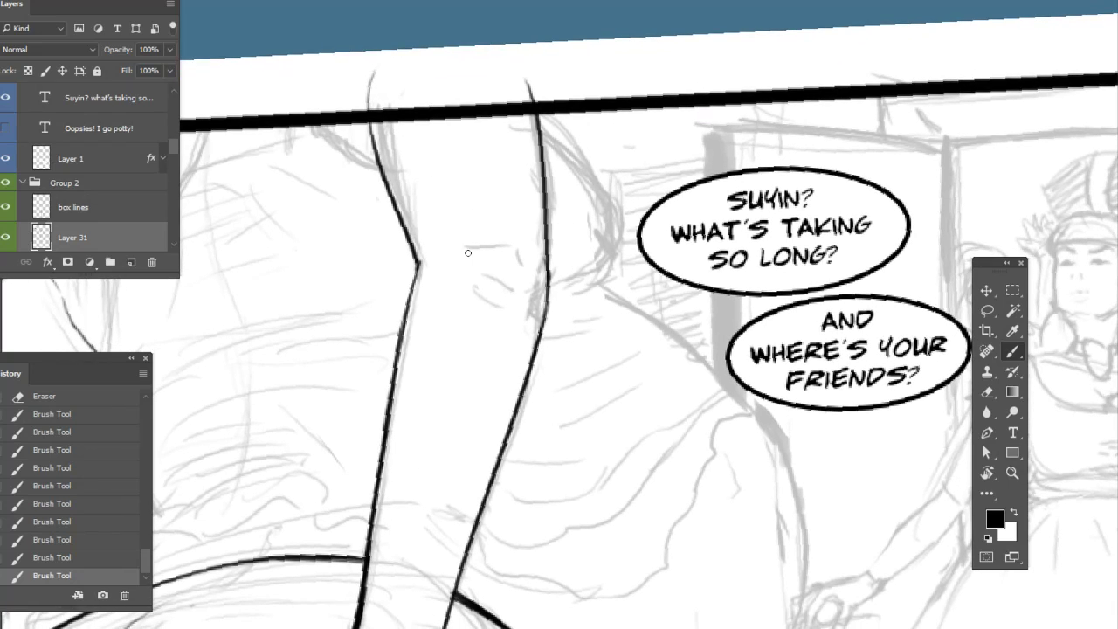
pyautogui.moveTo(456, 262)
pyautogui.mouseDown()
pyautogui.moveTo(491, 256)
pyautogui.moveTo(474, 258)
pyautogui.moveTo(512, 282)
pyautogui.mouseUp()
# Trim the end of the shoulder line and ink the hair lock over the shoulder, from the panel border to its pointed tips
pyautogui.moveTo(584, 354); pyautogui.dragTo(642, 115)
pyautogui.moveTo(489, 450); pyautogui.dragTo(713, 428)
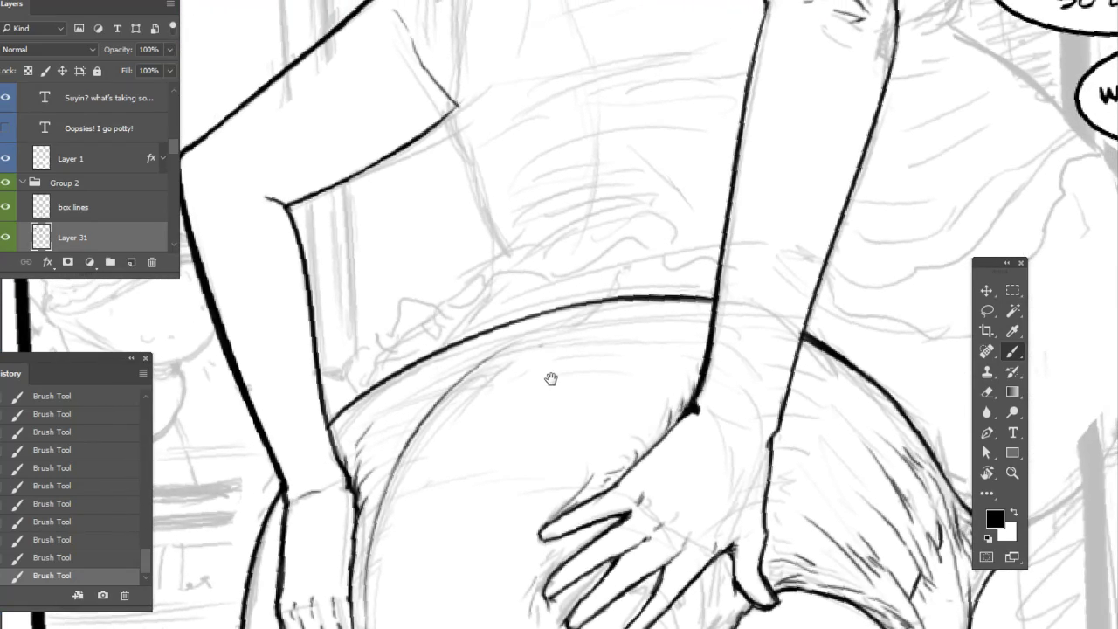
pyautogui.moveTo(552, 379); pyautogui.dragTo(573, 387)
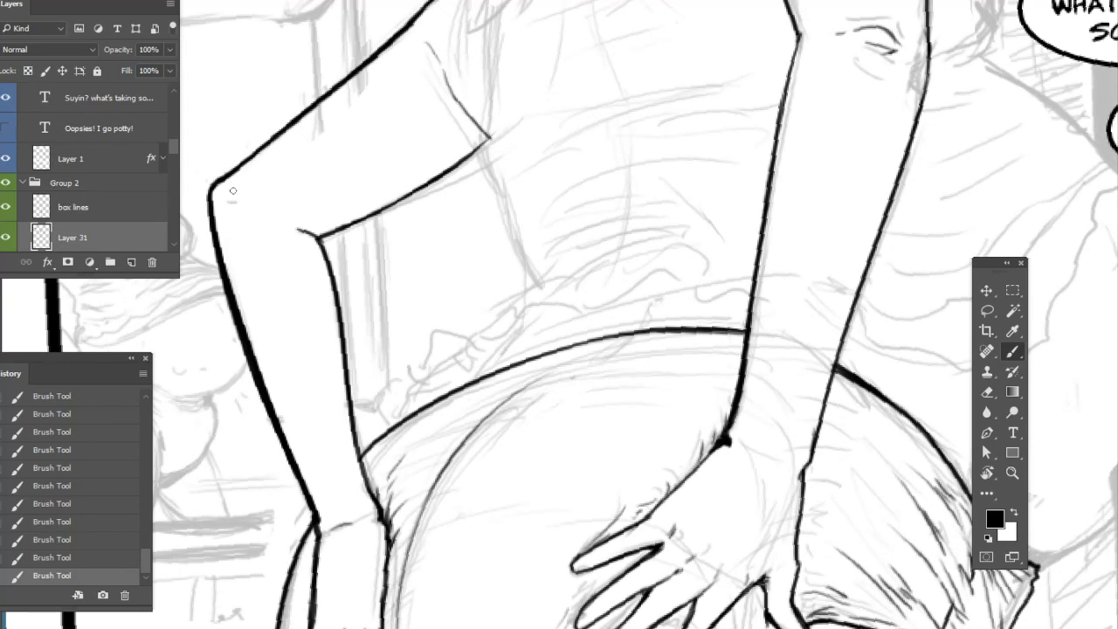
pyautogui.scroll(5, 611, 257)
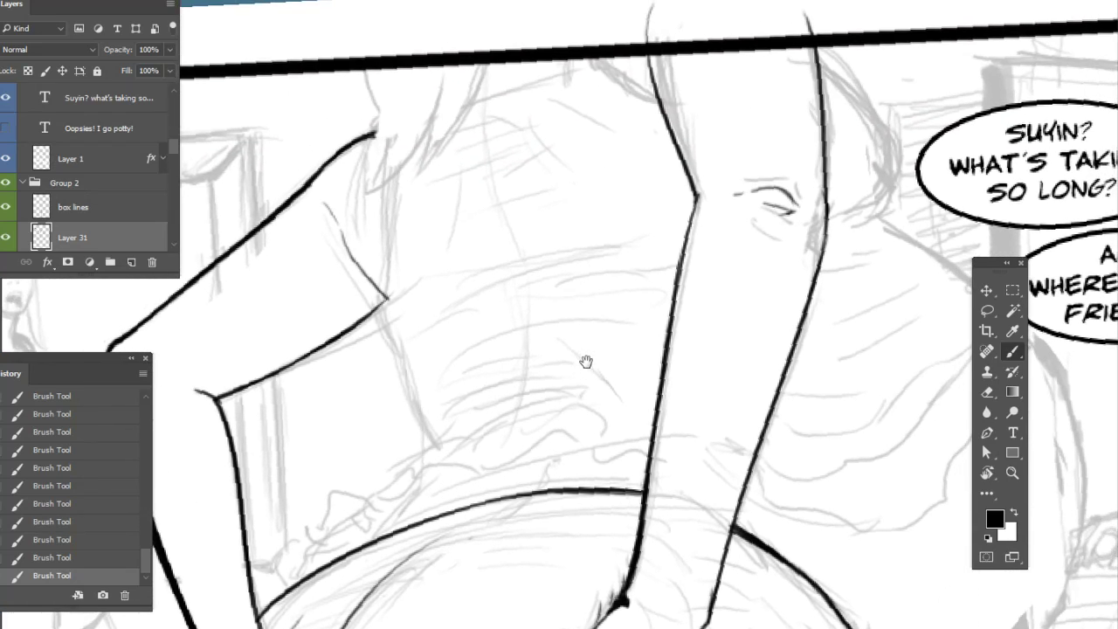
pyautogui.press('e')
pyautogui.moveTo(385, 293); pyautogui.dragTo(357, 450)
pyautogui.press('b')
pyautogui.moveTo(334, 197)
pyautogui.mouseDown()
pyautogui.moveTo(339, 297)
pyautogui.moveTo(353, 302)
pyautogui.mouseUp()
pyautogui.moveTo(332, 328); pyautogui.dragTo(398, 260)
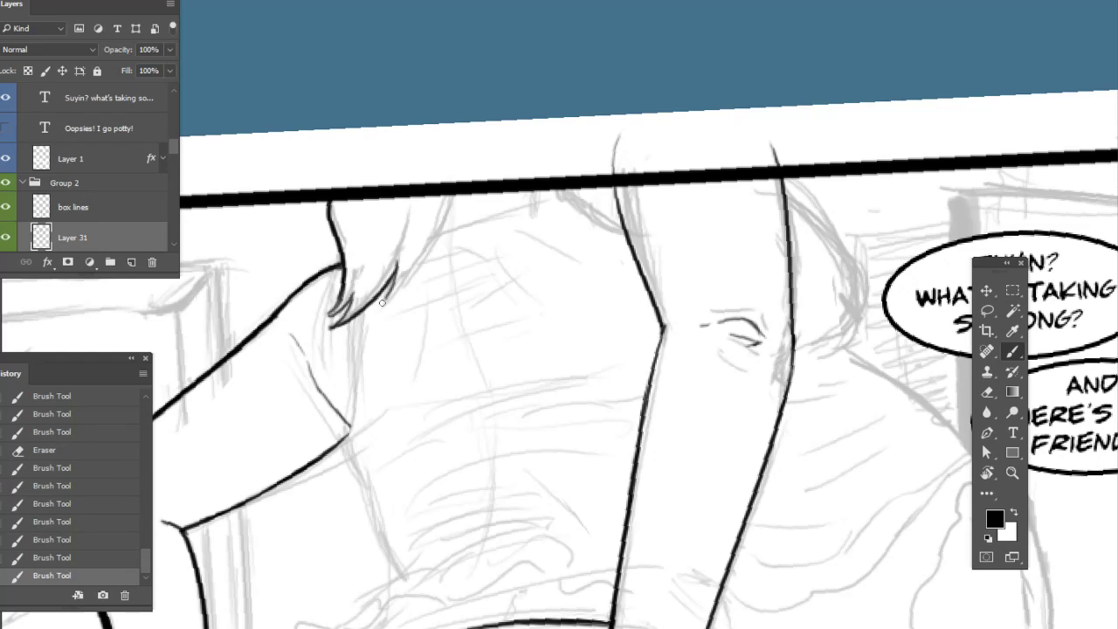
pyautogui.moveTo(383, 305); pyautogui.dragTo(453, 168)
pyautogui.moveTo(441, 226); pyautogui.dragTo(463, 178)
# Erase the ends of the hair and upper-arm lines that overshoot the top panel border
pyautogui.press('e')
pyautogui.moveTo(760, 150); pyautogui.dragTo(774, 147)
pyautogui.moveTo(773, 149)
pyautogui.mouseDown()
pyautogui.moveTo(782, 155)
pyautogui.moveTo(753, 154)
pyautogui.mouseUp()
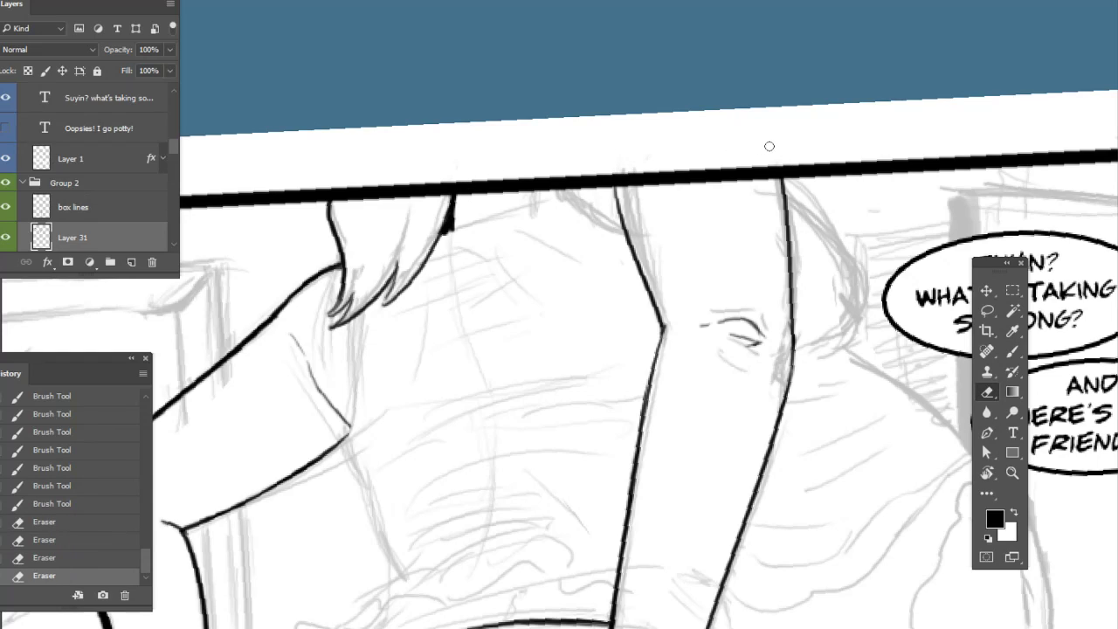
# Level the canvas, ink the line from the hair lock to the border and the short strap curve beside the arm, and trim their overshoot
pyautogui.click(987, 472)
pyautogui.moveTo(891, 450); pyautogui.dragTo(887, 479)
pyautogui.scroll(-1, 807, 407)
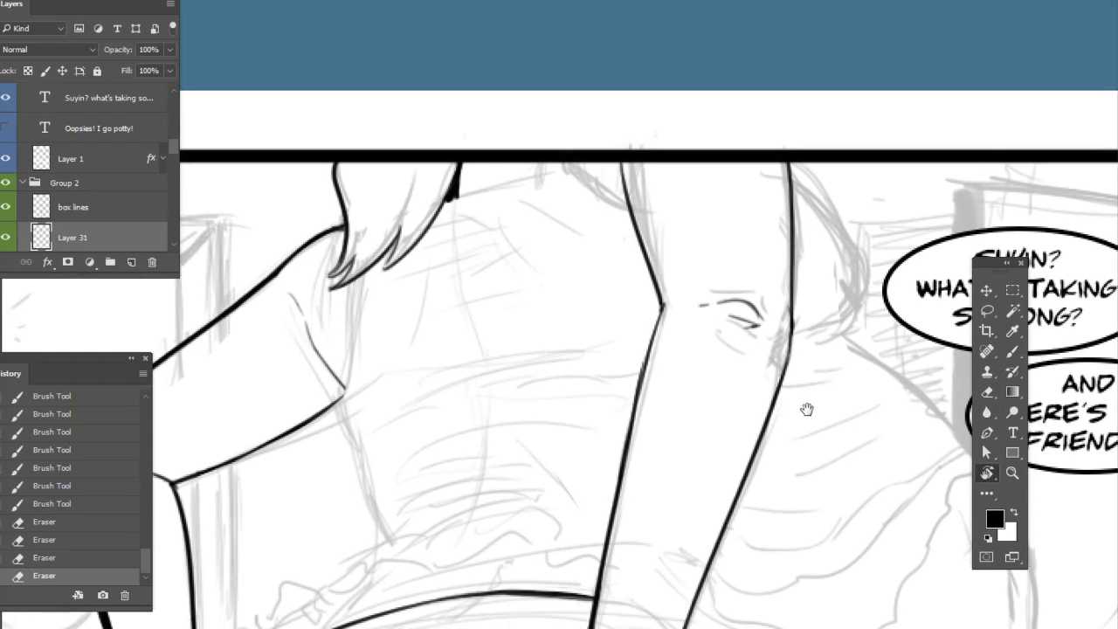
pyautogui.press('b')
pyautogui.moveTo(453, 195); pyautogui.dragTo(444, 197)
pyautogui.moveTo(439, 201); pyautogui.dragTo(568, 163)
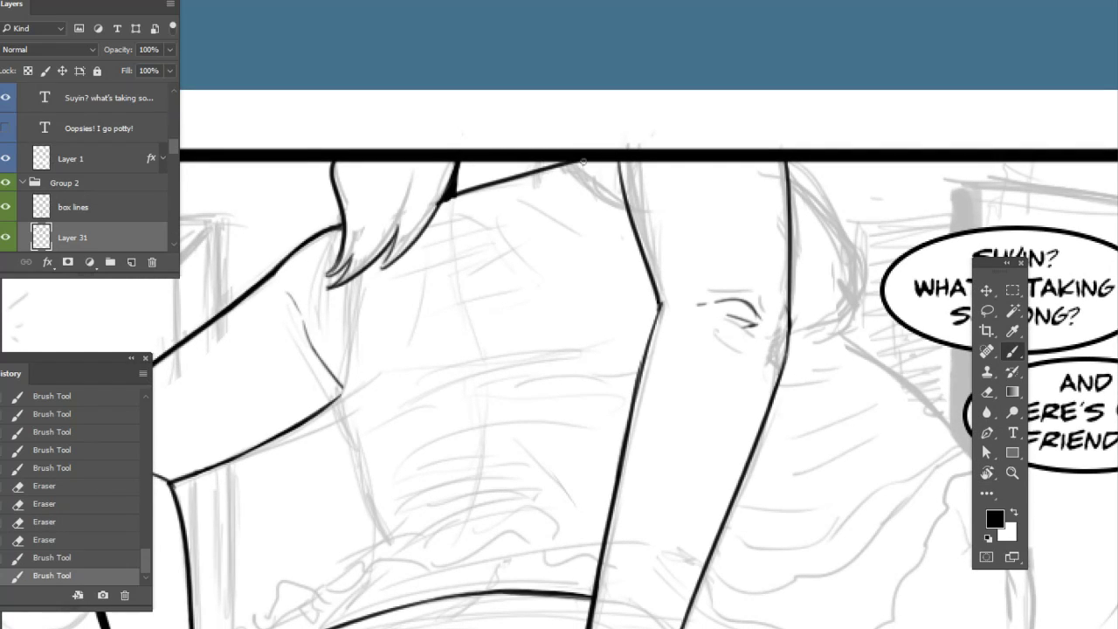
pyautogui.moveTo(631, 209)
pyautogui.mouseDown()
pyautogui.moveTo(571, 161)
pyautogui.moveTo(615, 208)
pyautogui.mouseUp()
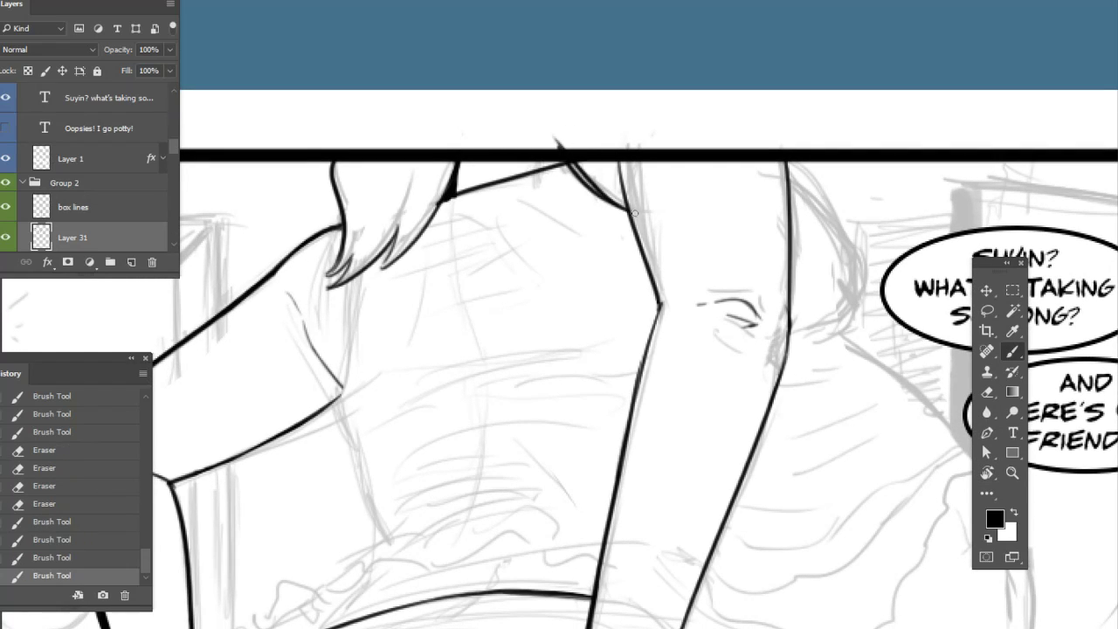
pyautogui.press('e')
pyautogui.moveTo(566, 164)
pyautogui.mouseDown()
pyautogui.moveTo(453, 192)
pyautogui.moveTo(532, 169)
pyautogui.moveTo(490, 175)
pyautogui.mouseUp()
# Rework the line between the hair lock and the strap curve, and erase its doubled strokes below the panel border
pyautogui.press('b')
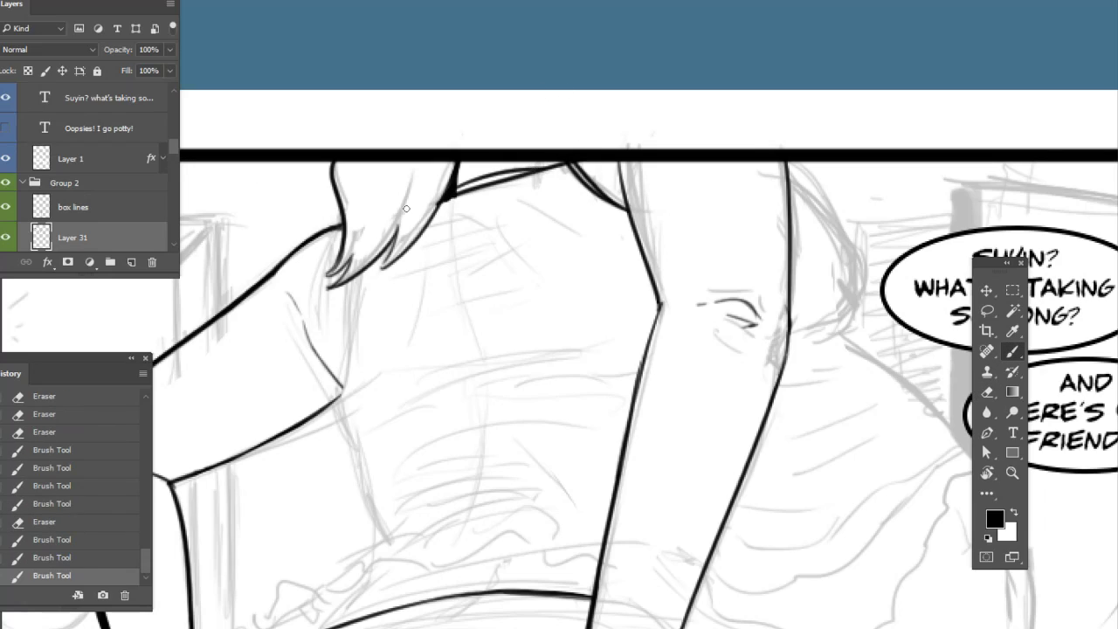
pyautogui.press('e')
pyautogui.moveTo(456, 201)
pyautogui.mouseDown()
pyautogui.moveTo(477, 183)
pyautogui.moveTo(454, 197)
pyautogui.moveTo(482, 181)
pyautogui.moveTo(534, 176)
pyautogui.moveTo(488, 185)
pyautogui.moveTo(498, 178)
pyautogui.moveTo(472, 174)
pyautogui.moveTo(570, 161)
pyautogui.mouseUp()
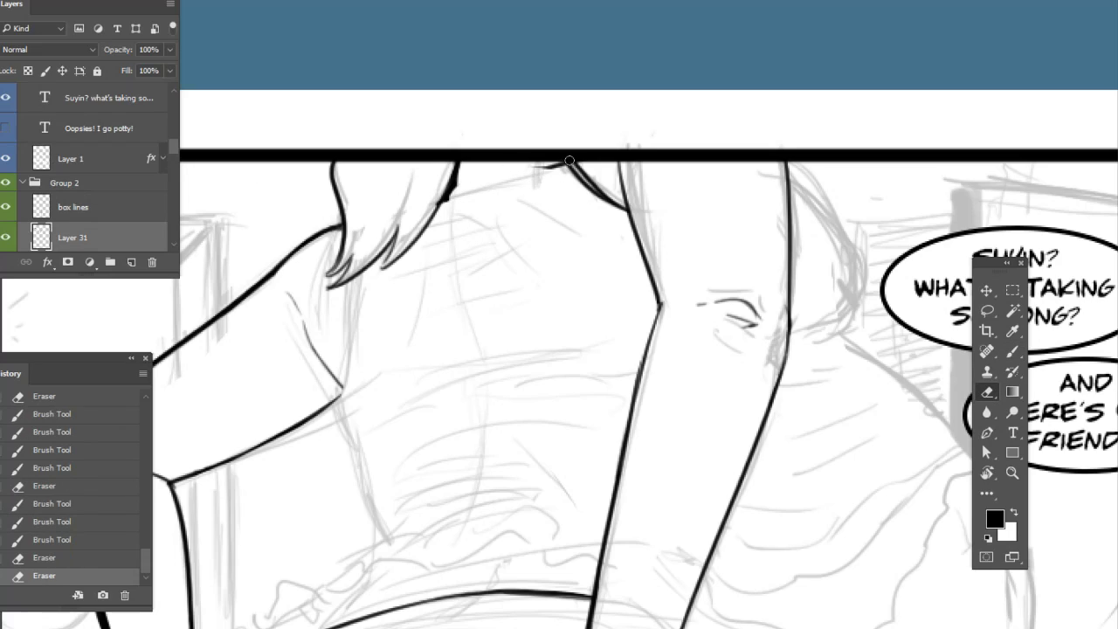
# Ink the garment's upper edge across the back from the hair lock to the arm, and trim where it crosses the arm outline
pyautogui.scroll(-3, 645, 333)
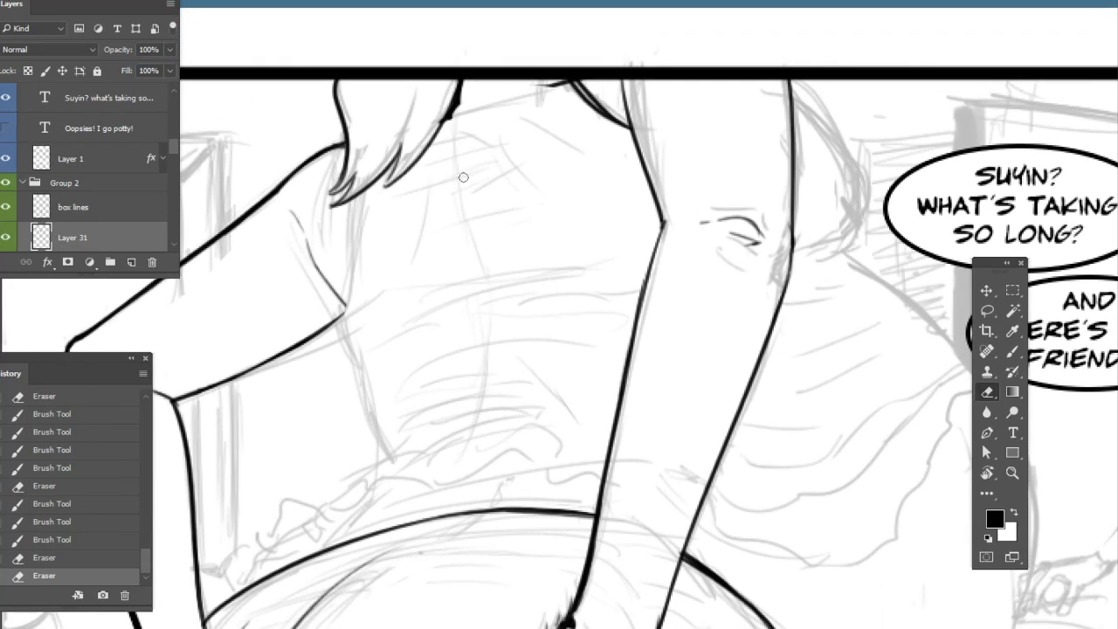
pyautogui.press('b')
pyautogui.moveTo(363, 219); pyautogui.dragTo(640, 147)
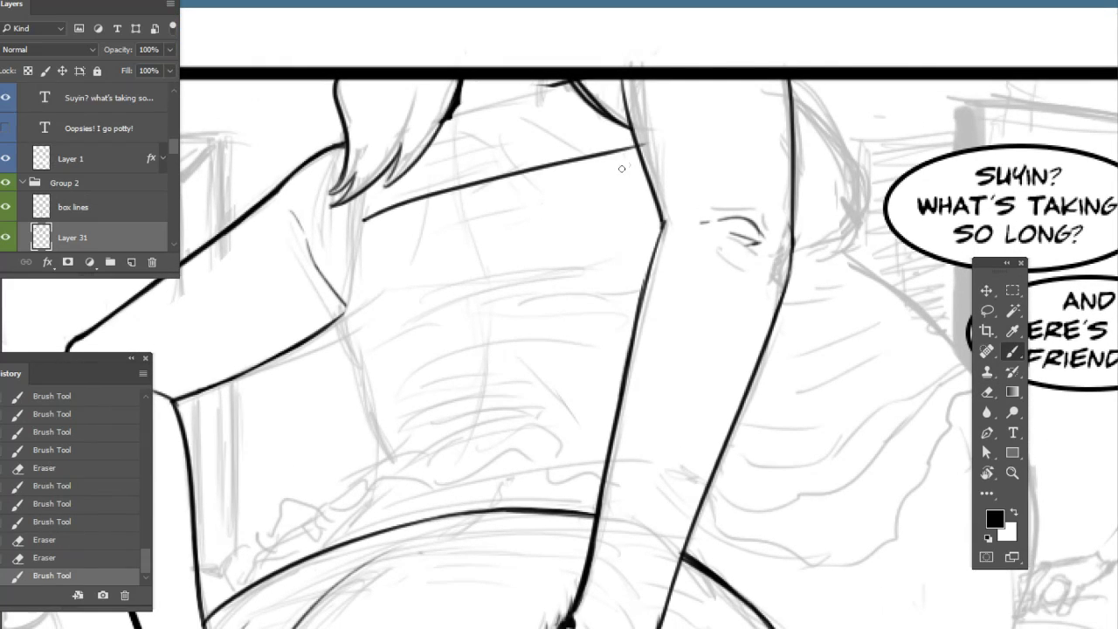
pyautogui.scroll(4, 568, 157)
pyautogui.hscroll(6, 568, 157)
pyautogui.press('e')
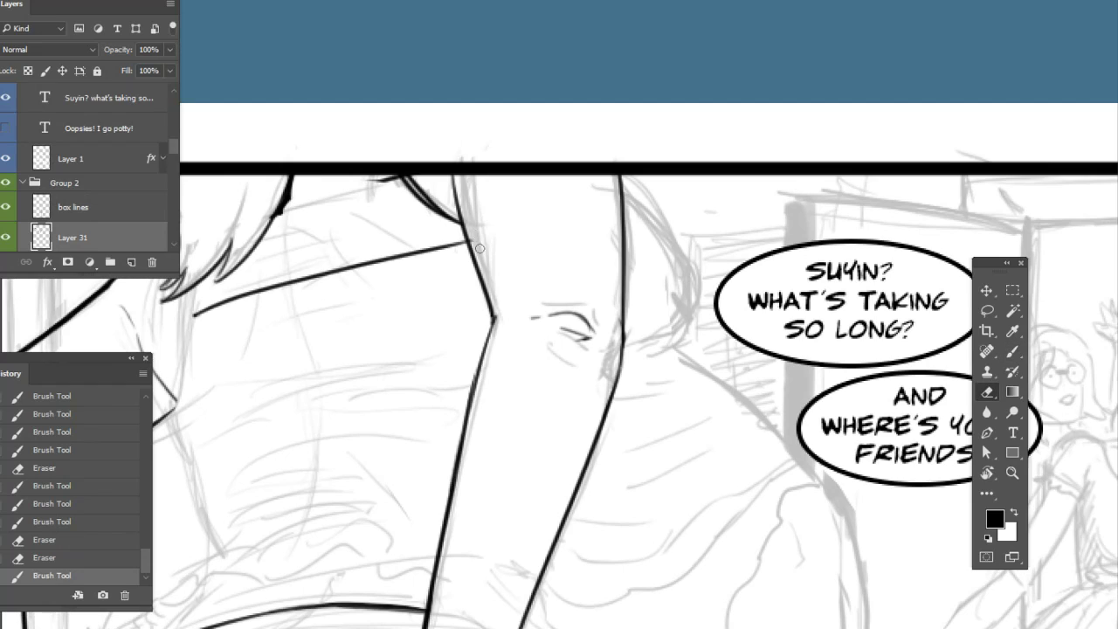
pyautogui.click(472, 234)
# Ink the rounded body outline bulging out behind the upper arm, undoing strokes that miss the sketch
pyautogui.scroll(-2, 524, 253)
pyautogui.hscroll(6, 524, 253)
pyautogui.press('b')
pyautogui.moveTo(500, 288)
pyautogui.mouseDown()
pyautogui.moveTo(535, 247)
pyautogui.moveTo(538, 211)
pyautogui.mouseUp()
pyautogui.click(93, 554)
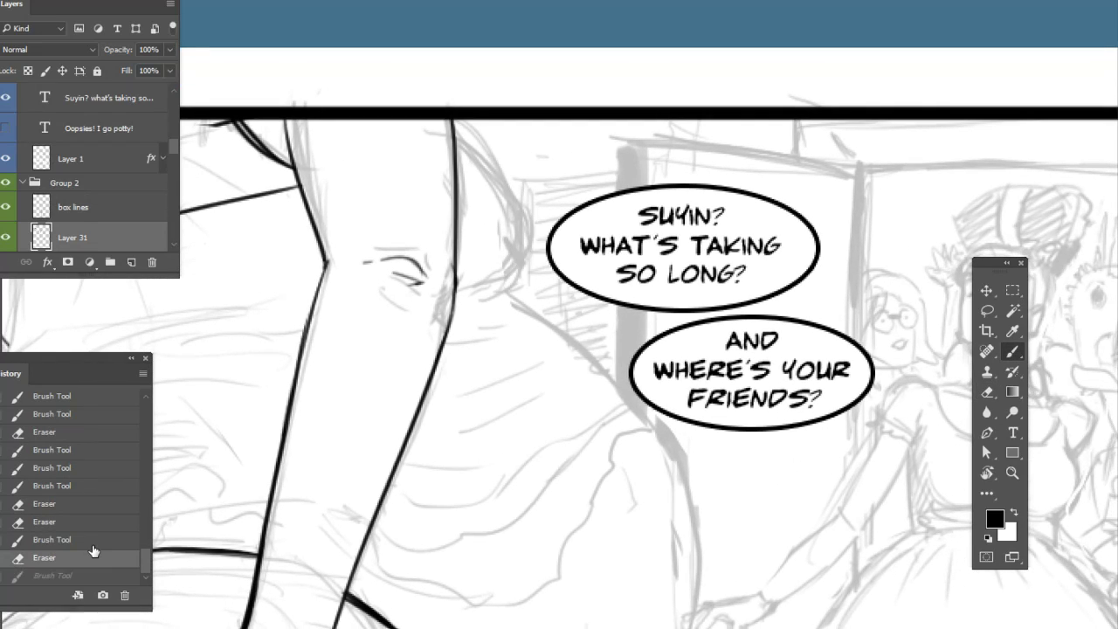
pyautogui.moveTo(503, 293)
pyautogui.mouseDown()
pyautogui.moveTo(529, 186)
pyautogui.moveTo(443, 118)
pyautogui.moveTo(531, 203)
pyautogui.mouseUp()
pyautogui.press('e')
pyautogui.press('b')
pyautogui.click(106, 552)
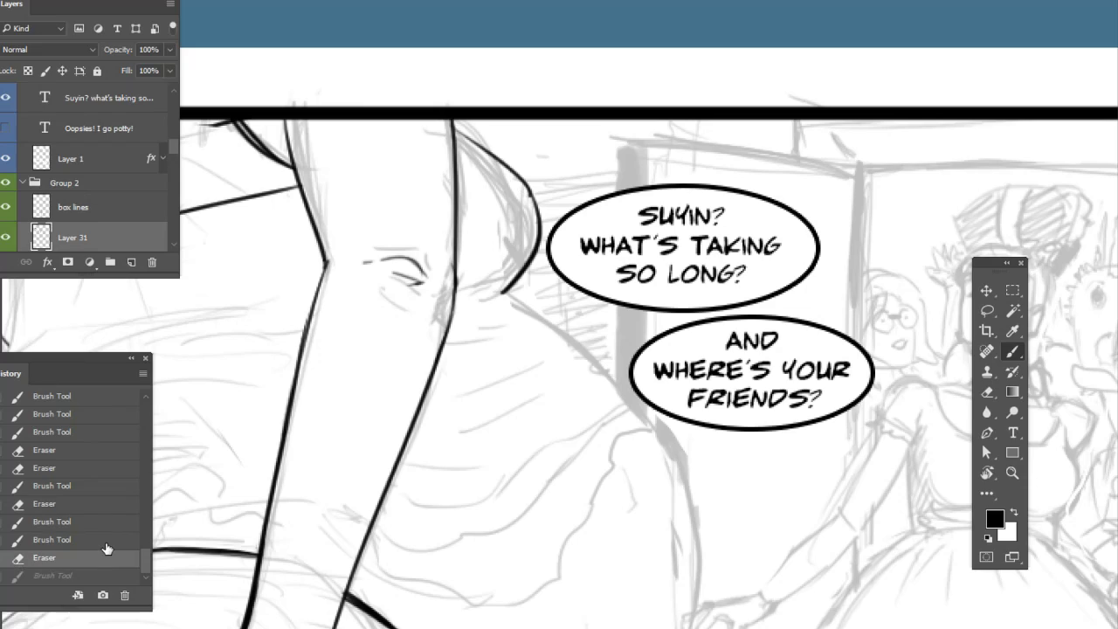
# Thicken the rounded outline behind the upper arm and erase its rough inner edge
pyautogui.moveTo(458, 129); pyautogui.dragTo(544, 233)
pyautogui.moveTo(527, 188); pyautogui.dragTo(542, 241)
pyautogui.press('e')
pyautogui.press('b')
pyautogui.press('e')
pyautogui.moveTo(524, 191); pyautogui.dragTo(533, 222)
# Ink the short garment edge joining the hair tips to the corner of the garment's upper edge
pyautogui.moveTo(539, 504)
pyautogui.mouseDown()
pyautogui.moveTo(571, 427)
pyautogui.moveTo(760, 466)
pyautogui.moveTo(824, 350)
pyautogui.mouseUp()
pyautogui.press('b')
pyautogui.moveTo(348, 81); pyautogui.dragTo(334, 129)
pyautogui.moveTo(348, 76); pyautogui.dragTo(344, 107)
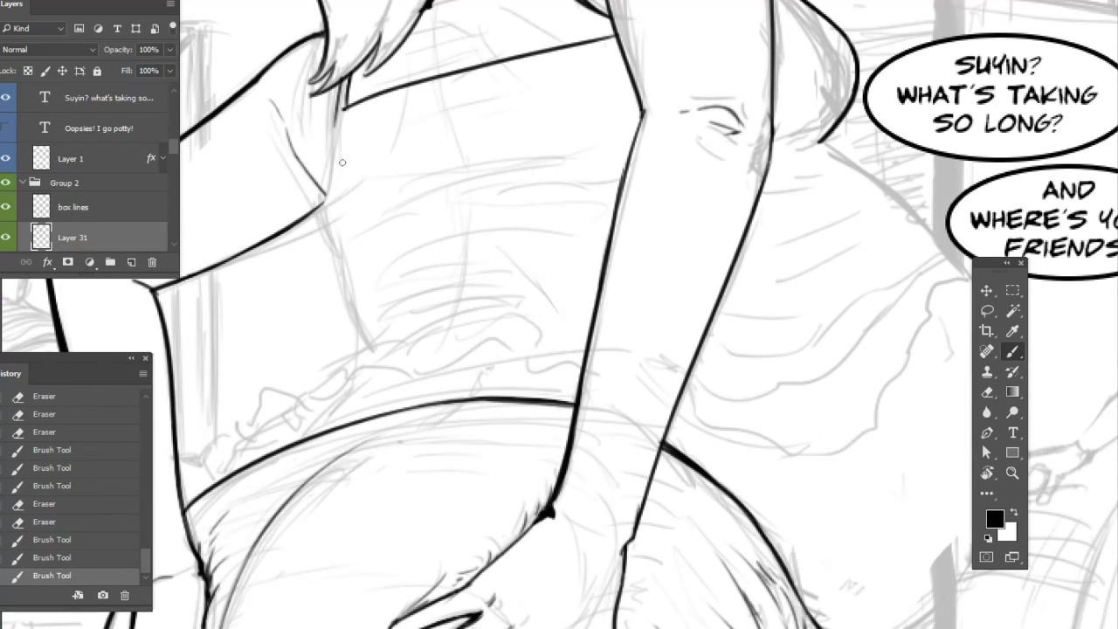
# Ink the strap edge from the arm-side end of the garment's upper edge up toward the panel border, and clean up its corner
pyautogui.moveTo(584, 40)
pyautogui.mouseDown()
pyautogui.moveTo(559, 4)
pyautogui.moveTo(582, 33)
pyautogui.moveTo(564, 2)
pyautogui.moveTo(588, 5)
pyautogui.moveTo(558, 2)
pyautogui.mouseUp()
pyautogui.press('e')
pyautogui.press('b')
pyautogui.moveTo(602, 38); pyautogui.dragTo(567, 4)
pyautogui.press('e')
pyautogui.moveTo(589, 42)
pyautogui.mouseDown()
pyautogui.moveTo(599, 45)
pyautogui.moveTo(586, 45)
pyautogui.mouseUp()
# Ink the torso's side outline from the garment corner past the armpit down to the waist, cleaning up overlapping strokes
pyautogui.moveTo(649, 173); pyautogui.dragTo(704, 184)
pyautogui.press('b')
pyautogui.moveTo(394, 123)
pyautogui.mouseDown()
pyautogui.moveTo(379, 234)
pyautogui.moveTo(383, 173)
pyautogui.mouseUp()
pyautogui.moveTo(374, 222)
pyautogui.mouseDown()
pyautogui.moveTo(398, 101)
pyautogui.moveTo(384, 142)
pyautogui.mouseUp()
pyautogui.press('e')
pyautogui.moveTo(398, 96); pyautogui.dragTo(389, 203)
pyautogui.press('b')
pyautogui.moveTo(393, 120)
pyautogui.mouseDown()
pyautogui.moveTo(373, 229)
pyautogui.moveTo(415, 358)
pyautogui.mouseUp()
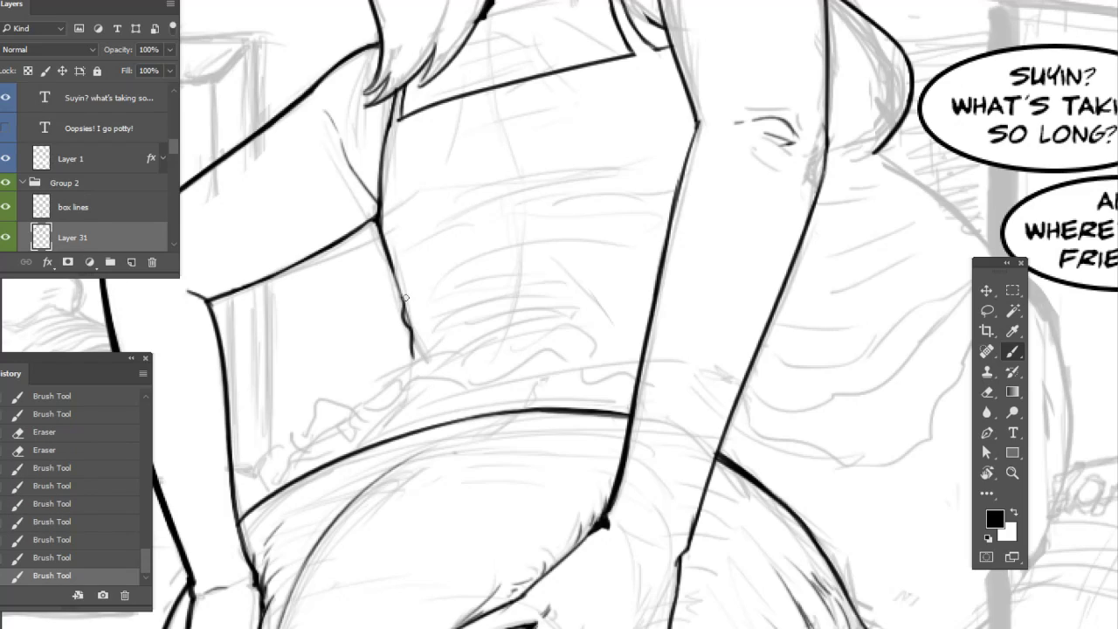
# Shape fabric bumps along the lower torso outline and add crease lines running inward from the waist
pyautogui.moveTo(402, 308)
pyautogui.mouseDown()
pyautogui.moveTo(395, 267)
pyautogui.moveTo(414, 332)
pyautogui.mouseUp()
pyautogui.press('e')
pyautogui.moveTo(407, 317)
pyautogui.mouseDown()
pyautogui.moveTo(416, 330)
pyautogui.moveTo(398, 379)
pyautogui.moveTo(434, 351)
pyautogui.mouseUp()
pyautogui.press('b')
pyautogui.moveTo(417, 350)
pyautogui.mouseDown()
pyautogui.moveTo(568, 305)
pyautogui.moveTo(447, 329)
pyautogui.moveTo(577, 292)
pyautogui.mouseUp()
pyautogui.moveTo(598, 404); pyautogui.dragTo(586, 364)
# Add thin contour strokes to the bare upper back between the hair lock and the strap
pyautogui.moveTo(783, 302)
pyautogui.mouseDown()
pyautogui.moveTo(779, 474)
pyautogui.moveTo(791, 451)
pyautogui.mouseUp()
pyautogui.moveTo(457, 197); pyautogui.dragTo(453, 156)
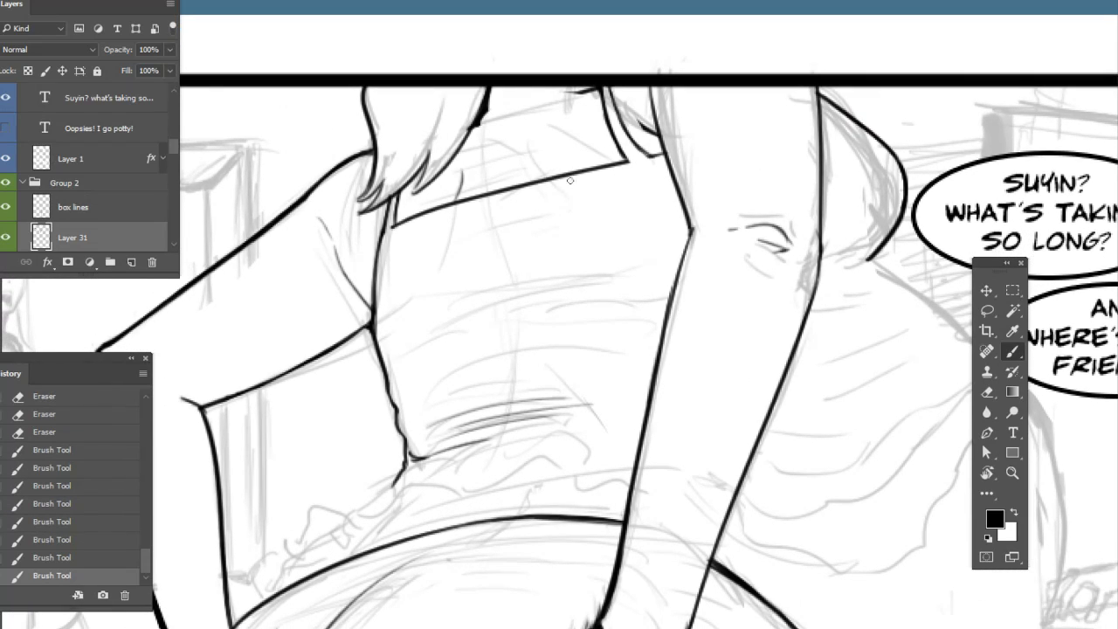
pyautogui.moveTo(579, 169)
pyautogui.mouseDown()
pyautogui.moveTo(553, 142)
pyautogui.moveTo(563, 103)
pyautogui.moveTo(558, 137)
pyautogui.mouseUp()
pyautogui.press('e')
pyautogui.press('b')
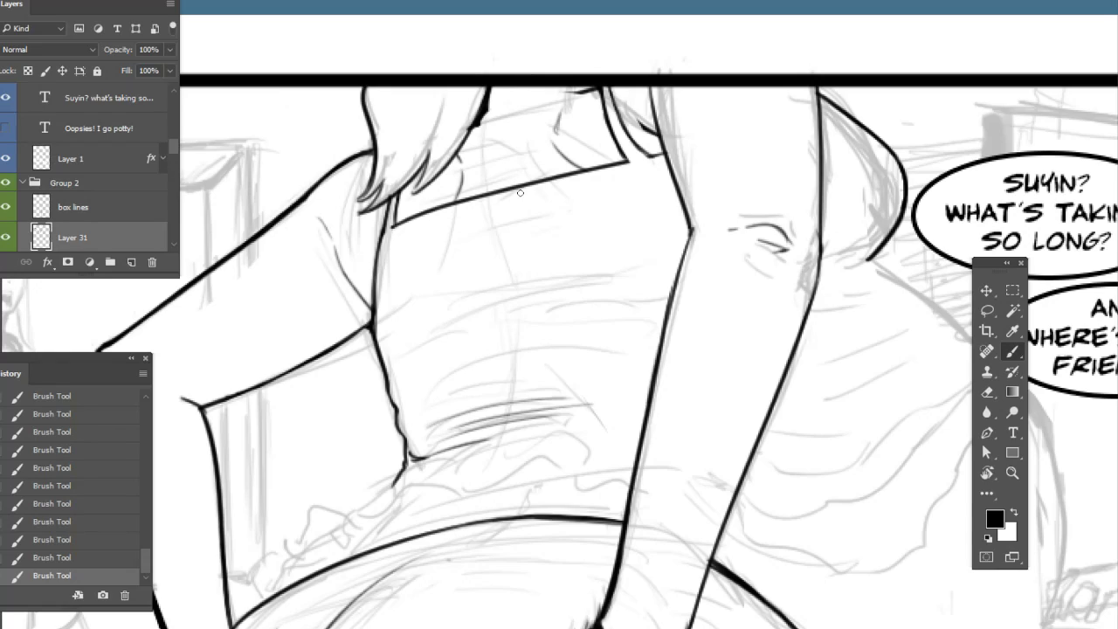
pyautogui.moveTo(496, 186)
pyautogui.mouseDown()
pyautogui.moveTo(500, 110)
pyautogui.moveTo(495, 131)
pyautogui.mouseUp()
pyautogui.press('e')
pyautogui.press('b')
pyautogui.moveTo(603, 237)
pyautogui.mouseDown()
pyautogui.moveTo(567, 192)
pyautogui.moveTo(561, 104)
pyautogui.mouseUp()
pyautogui.moveTo(606, 286)
pyautogui.mouseDown()
pyautogui.moveTo(605, 166)
pyautogui.moveTo(726, 219)
pyautogui.moveTo(656, 233)
pyautogui.moveTo(647, 279)
pyautogui.moveTo(609, 195)
pyautogui.mouseUp()
# Add short hatching strokes on the hip area beside the wrist and thumb
pyautogui.moveTo(812, 374); pyautogui.dragTo(528, 413)
pyautogui.moveTo(458, 240)
pyautogui.mouseDown()
pyautogui.moveTo(499, 276)
pyautogui.moveTo(489, 303)
pyautogui.moveTo(514, 351)
pyautogui.mouseUp()
pyautogui.moveTo(468, 297); pyautogui.dragTo(500, 330)
pyautogui.moveTo(497, 280); pyautogui.dragTo(554, 349)
pyautogui.moveTo(620, 360)
pyautogui.mouseDown()
pyautogui.moveTo(883, 210)
pyautogui.moveTo(817, 399)
pyautogui.moveTo(839, 370)
pyautogui.moveTo(884, 486)
pyautogui.moveTo(831, 475)
pyautogui.mouseUp()
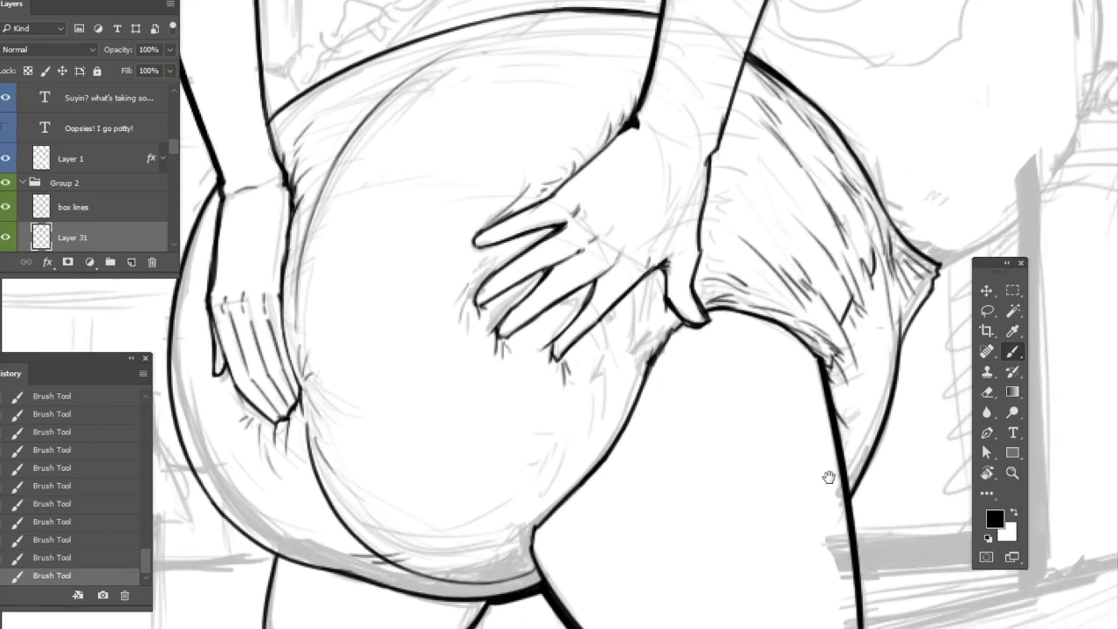
pyautogui.moveTo(710, 164); pyautogui.dragTo(743, 208)
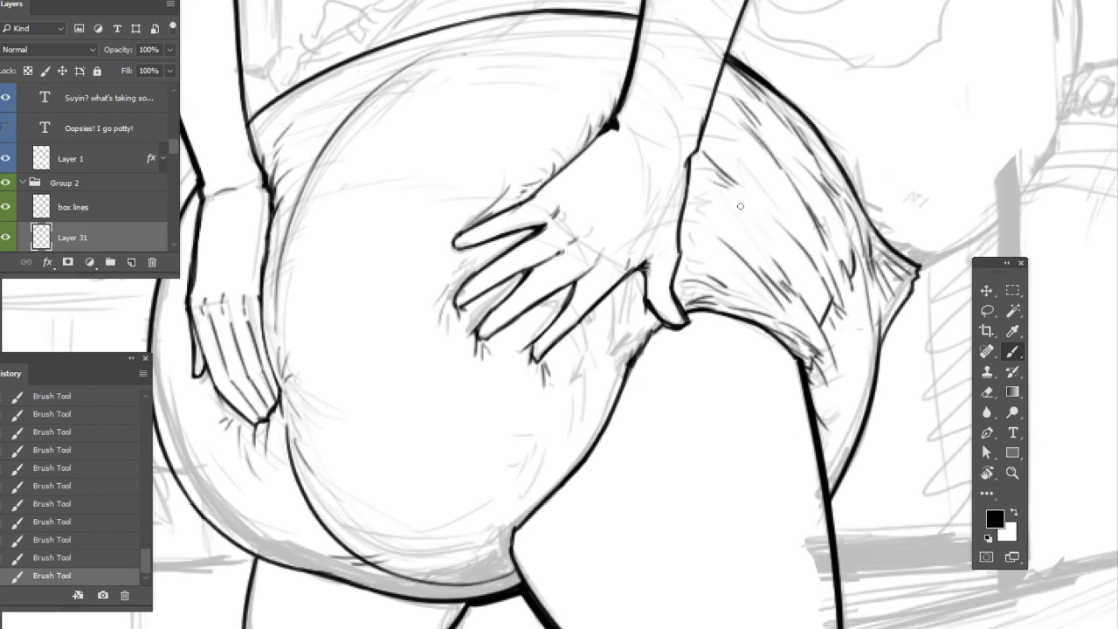
pyautogui.moveTo(723, 150); pyautogui.dragTo(744, 173)
pyautogui.moveTo(732, 109); pyautogui.dragTo(758, 146)
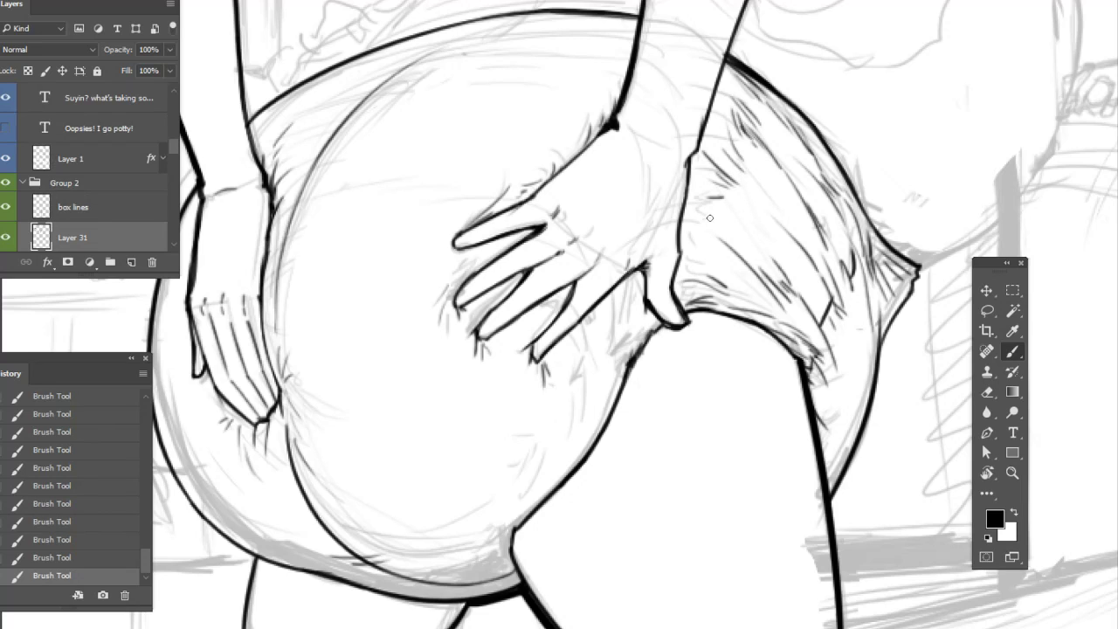
pyautogui.moveTo(686, 267); pyautogui.dragTo(713, 260)
# Try short hatching strokes beneath the waistline curve and undo them
pyautogui.press('space')
pyautogui.moveTo(813, 390)
pyautogui.mouseDown()
pyautogui.moveTo(863, 355)
pyautogui.moveTo(879, 387)
pyautogui.moveTo(734, 410)
pyautogui.moveTo(791, 499)
pyautogui.mouseUp()
pyautogui.moveTo(726, 402); pyautogui.dragTo(776, 503)
pyautogui.moveTo(507, 152)
pyautogui.mouseDown()
pyautogui.moveTo(644, 134)
pyautogui.moveTo(560, 142)
pyautogui.mouseUp()
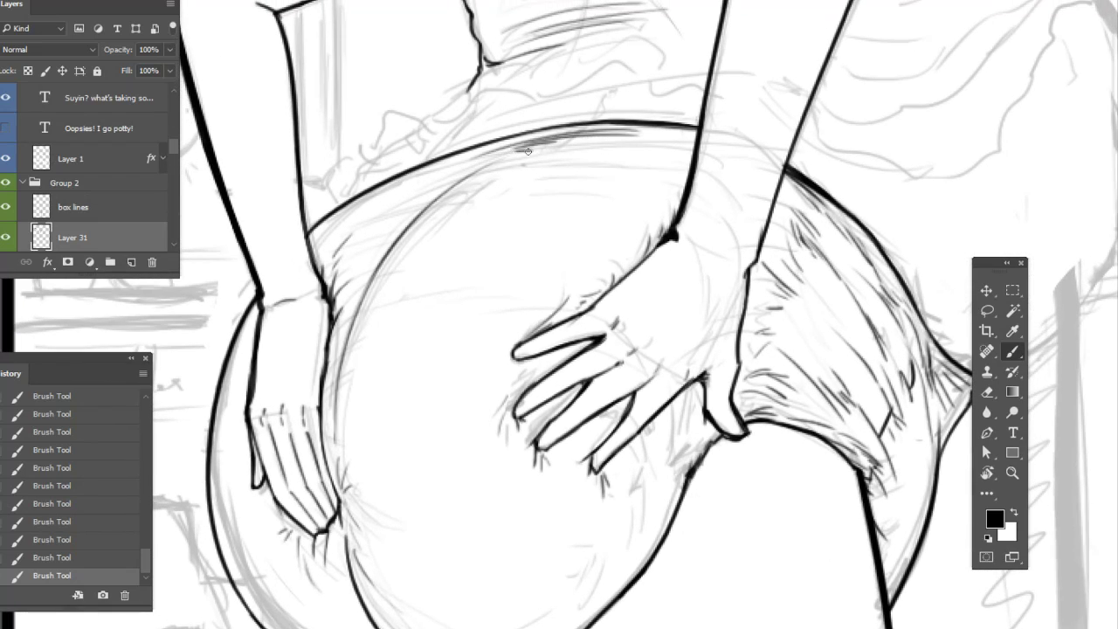
pyautogui.press('space')
pyautogui.moveTo(782, 457); pyautogui.dragTo(777, 398)
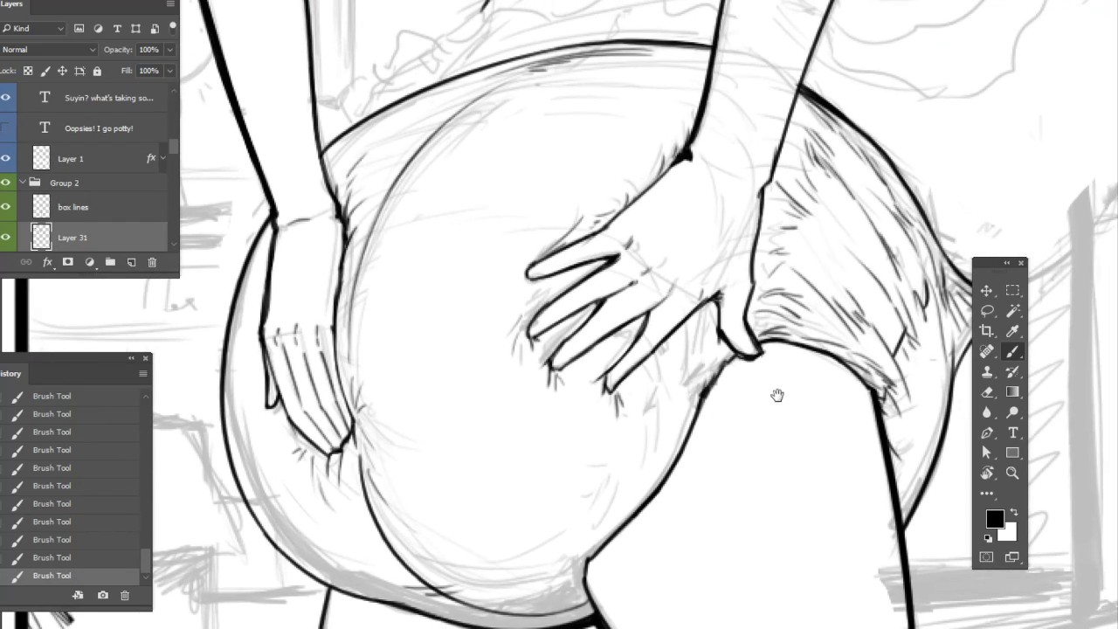
pyautogui.click(99, 539)
pyautogui.click(105, 504)
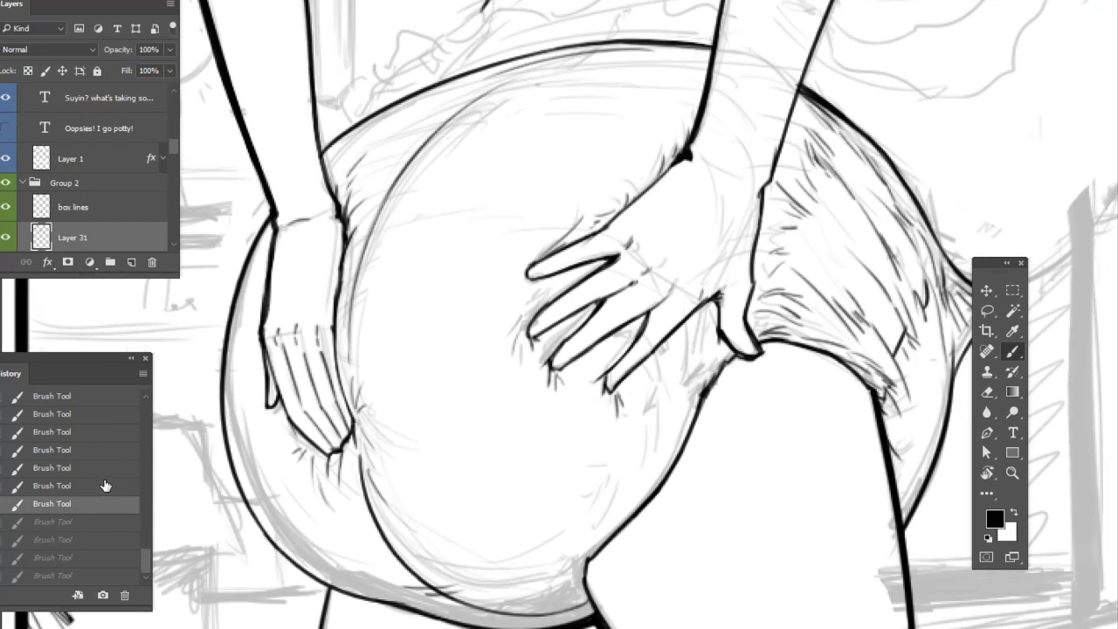
pyautogui.click(109, 469)
pyautogui.click(112, 486)
# Lower the opacity of the Group 5 sketch layer to 21%
pyautogui.press('space')
pyautogui.moveTo(717, 332)
pyautogui.mouseDown()
pyautogui.moveTo(686, 261)
pyautogui.moveTo(670, 355)
pyautogui.moveTo(642, 393)
pyautogui.mouseUp()
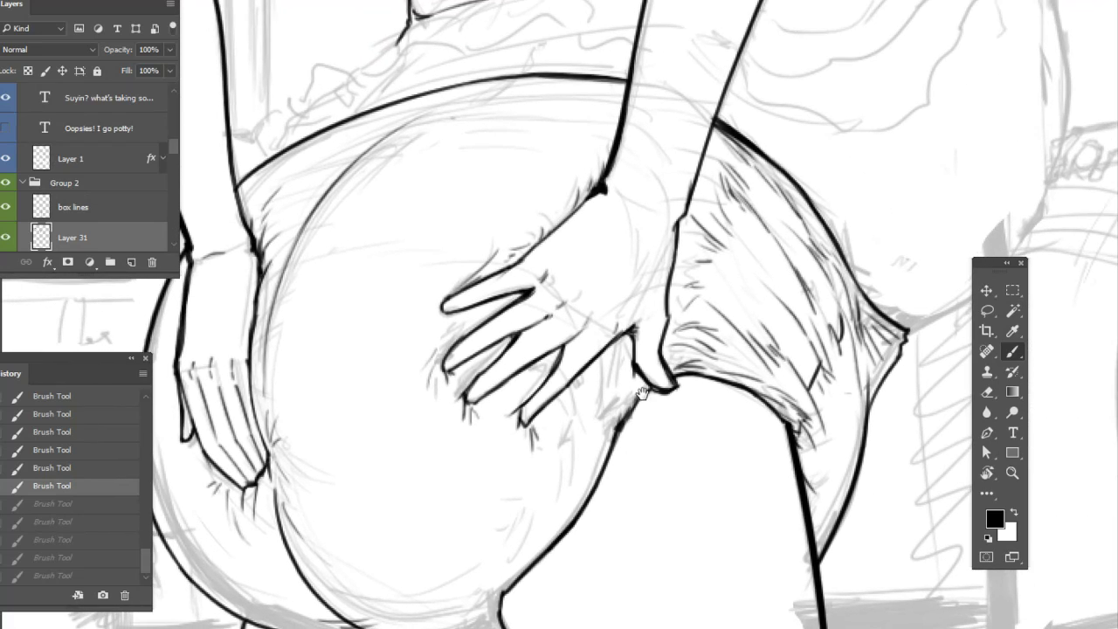
pyautogui.scroll(-5, 173, 154)
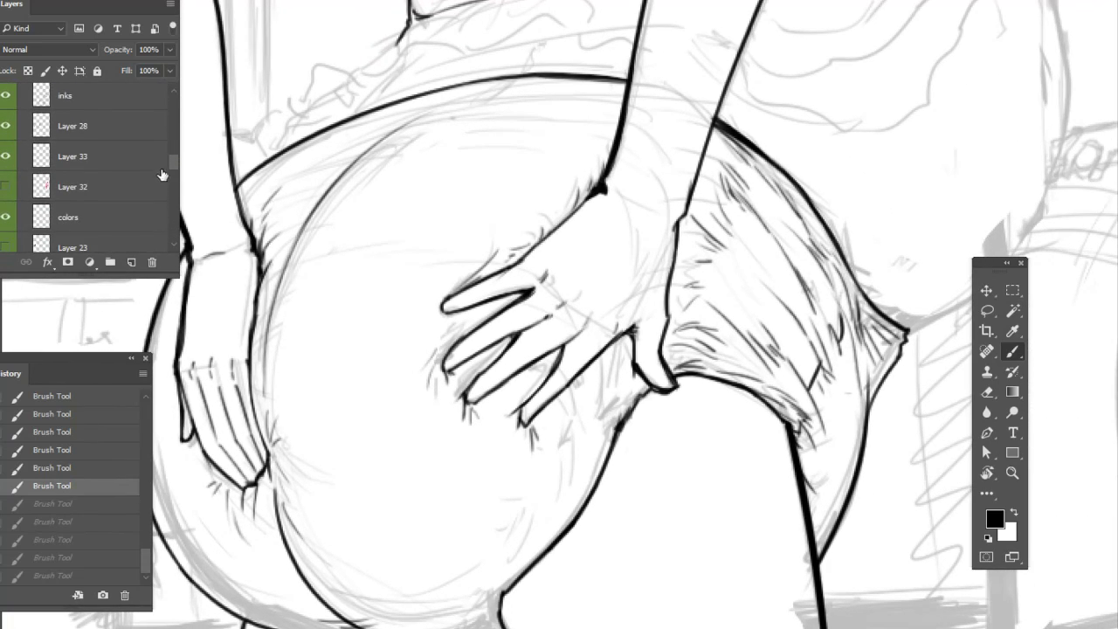
pyautogui.scroll(-3, 172, 164)
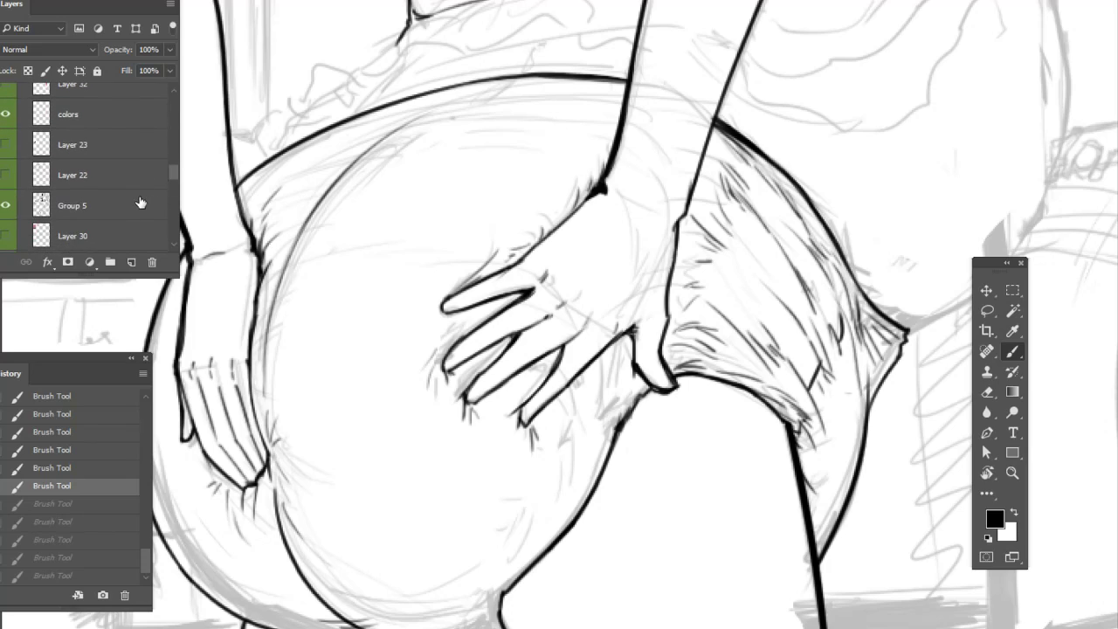
pyautogui.click(139, 206)
pyautogui.click(168, 49)
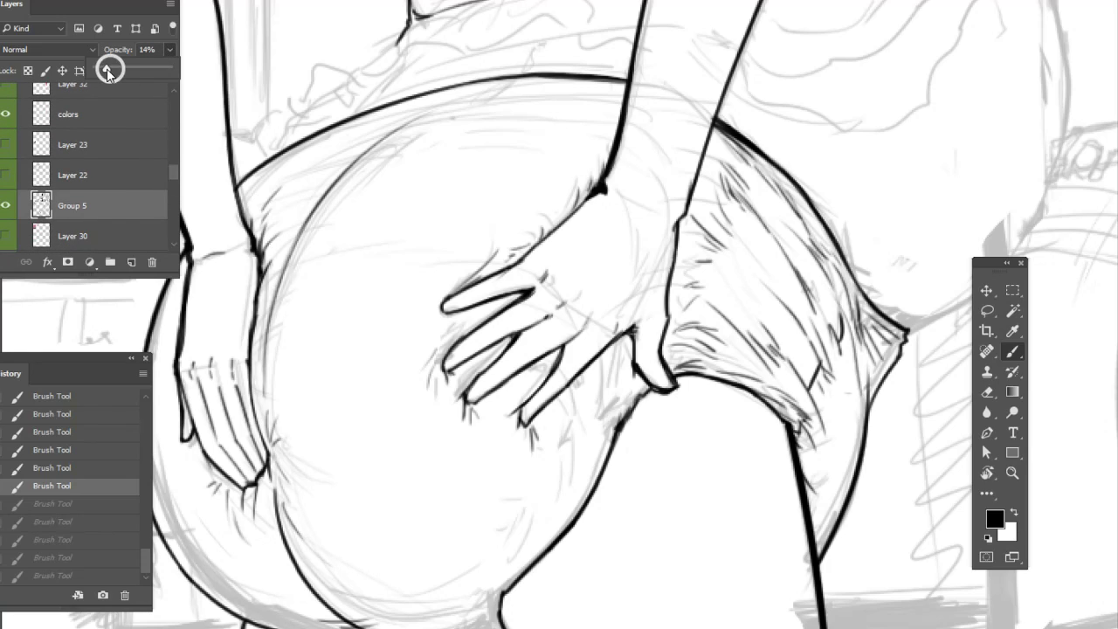
pyautogui.moveTo(108, 69); pyautogui.dragTo(109, 67)
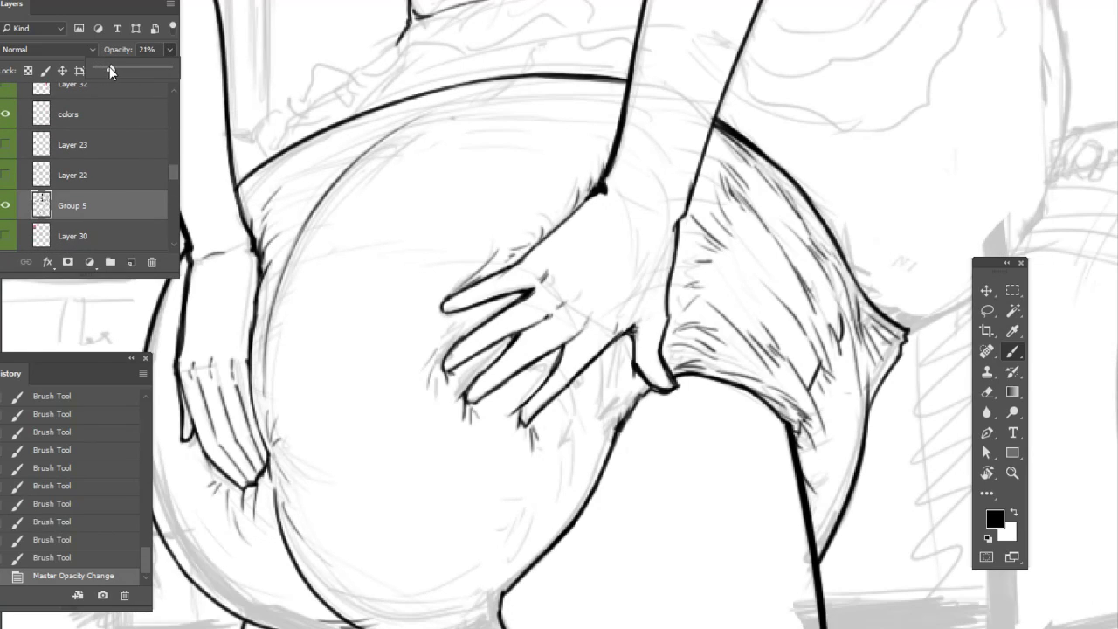
# Make Layer 31 active and thicken the outer hip curve beside the lowered hand with the 8 px brush
pyautogui.scroll(5, 131, 174)
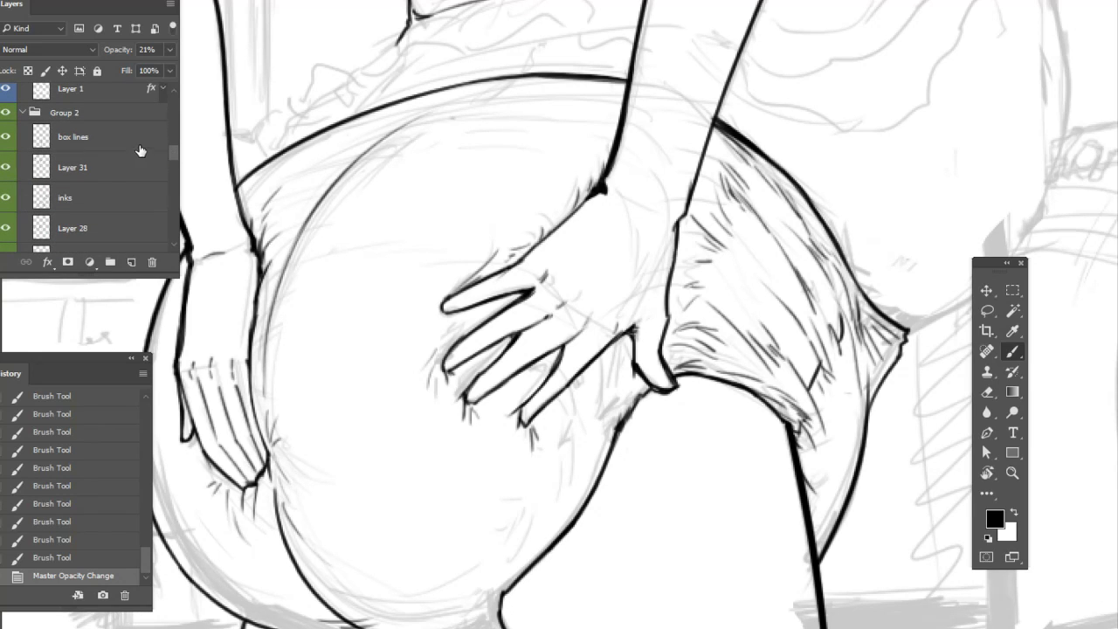
pyautogui.click(129, 197)
pyautogui.moveTo(676, 363); pyautogui.dragTo(734, 319)
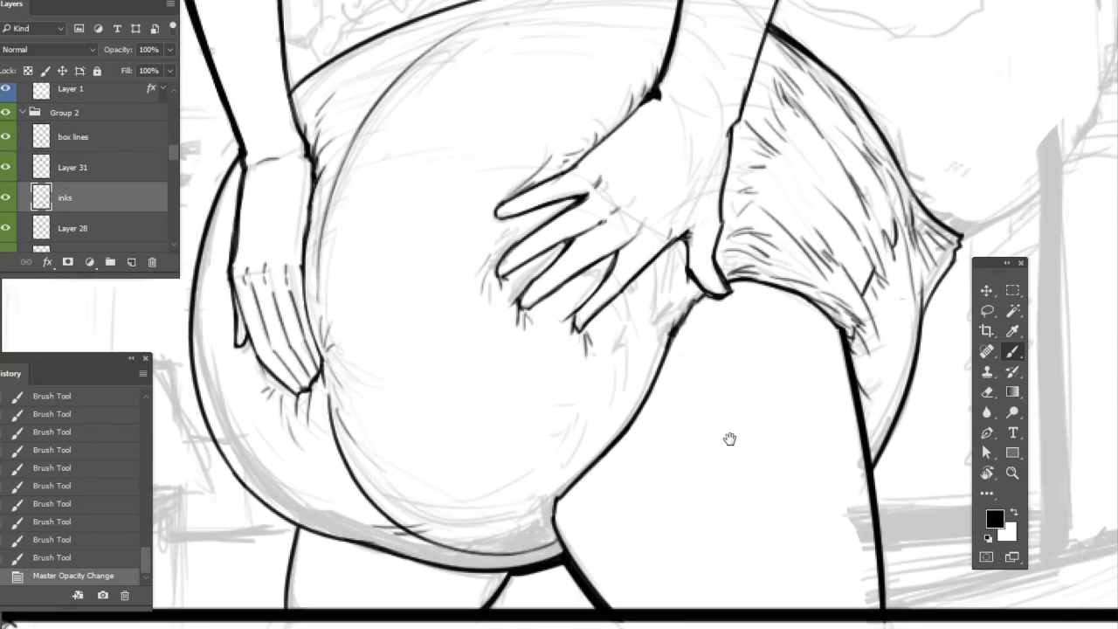
pyautogui.moveTo(726, 440); pyautogui.dragTo(694, 380)
pyautogui.moveTo(751, 311); pyautogui.dragTo(712, 260)
pyautogui.moveTo(705, 356); pyautogui.dragTo(694, 436)
pyautogui.moveTo(500, 474); pyautogui.dragTo(619, 432)
pyautogui.moveTo(366, 501); pyautogui.dragTo(326, 434)
pyautogui.rightClick(312, 375)
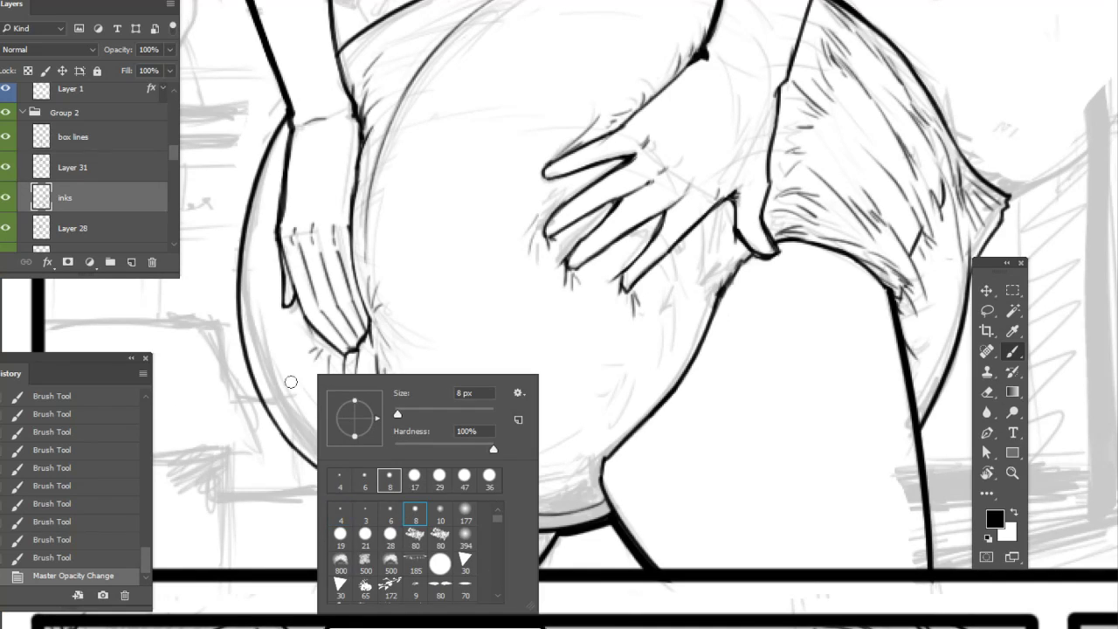
pyautogui.press('Escape')
pyautogui.moveTo(281, 278); pyautogui.dragTo(343, 178)
pyautogui.click(131, 167)
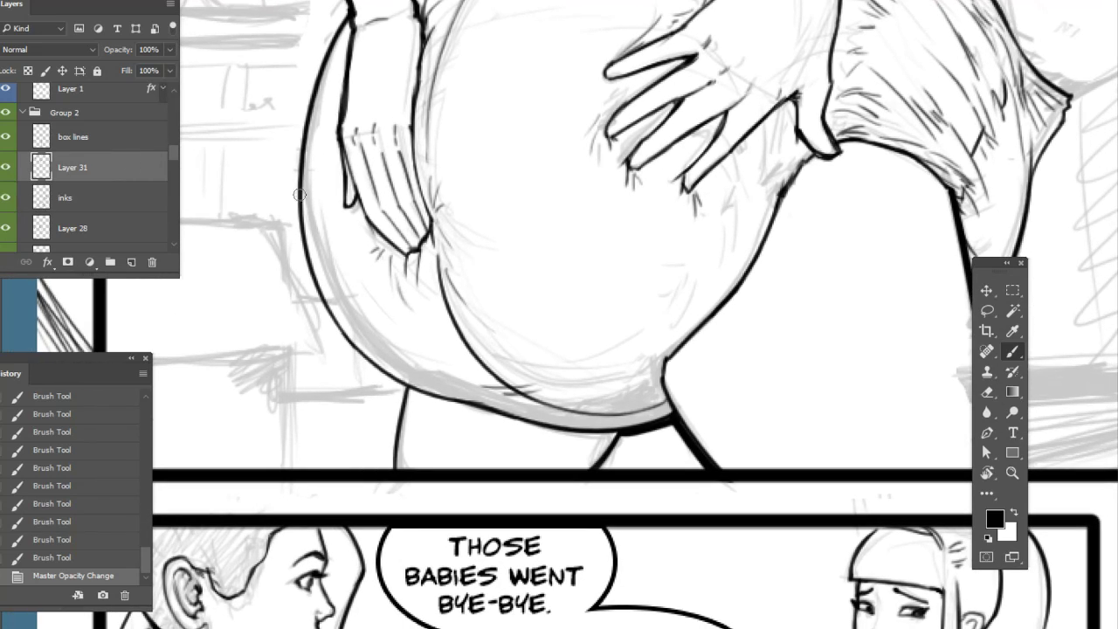
pyautogui.moveTo(301, 138); pyautogui.dragTo(370, 370)
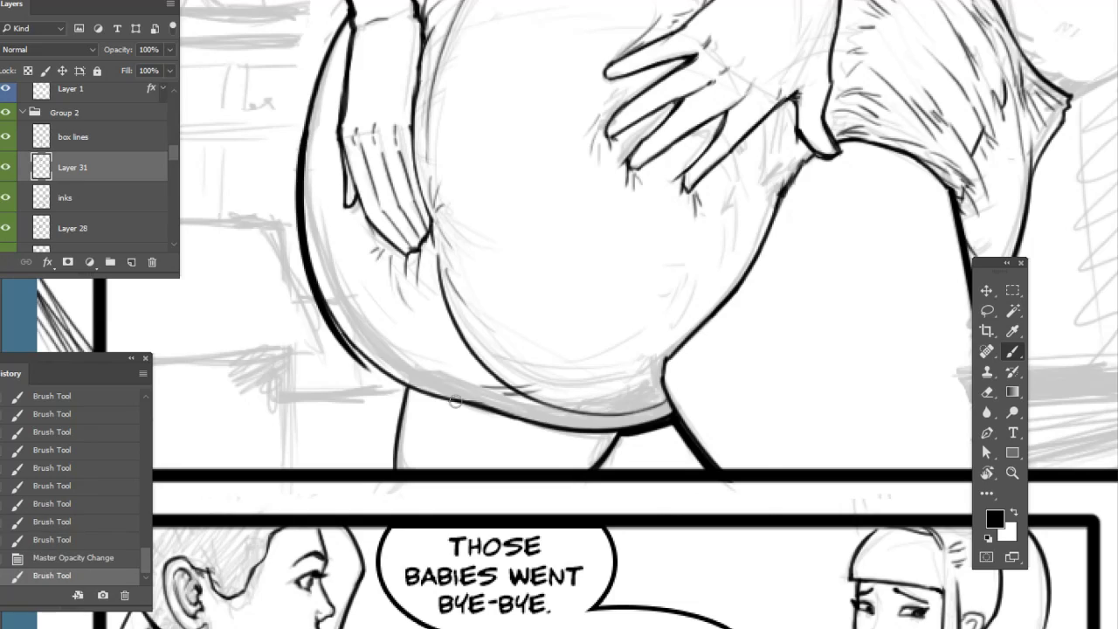
# Thicken the lower part of the figure's outer hip curve down to where the leg line meets it
pyautogui.moveTo(324, 309); pyautogui.dragTo(365, 361)
pyautogui.moveTo(334, 330); pyautogui.dragTo(403, 387)
pyautogui.moveTo(367, 371); pyautogui.dragTo(407, 390)
pyautogui.moveTo(371, 371); pyautogui.dragTo(406, 391)
pyautogui.moveTo(342, 344)
pyautogui.mouseDown()
pyautogui.moveTo(406, 392)
pyautogui.moveTo(436, 395)
pyautogui.mouseUp()
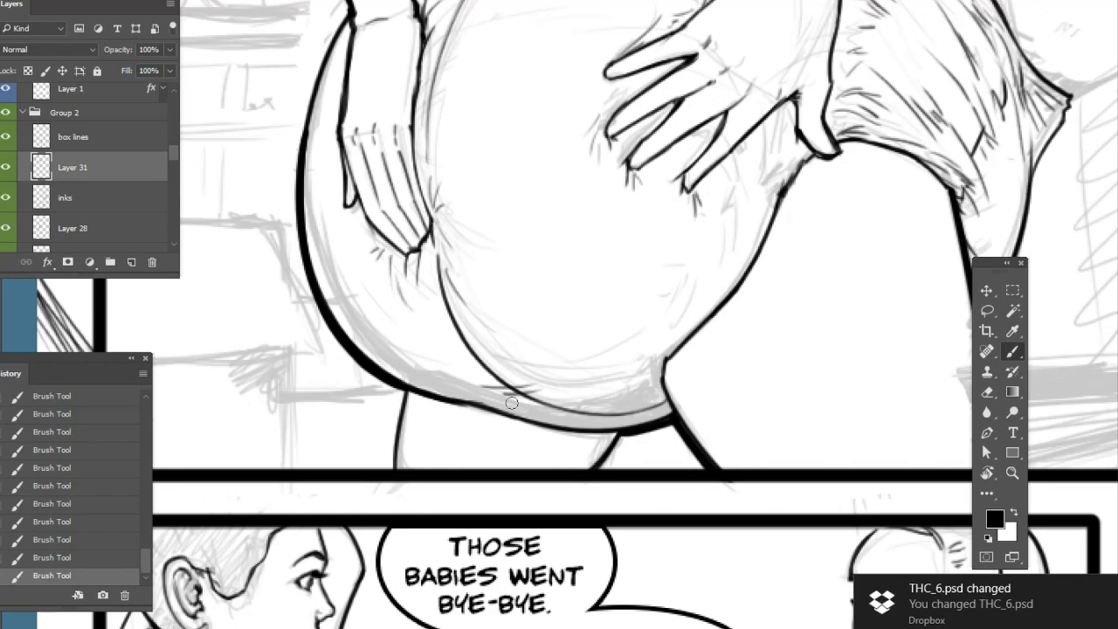
# Thicken the outer hip curve up to the lowered wrist and the start of the waistline curve beside that arm
pyautogui.moveTo(584, 135); pyautogui.dragTo(565, 253)
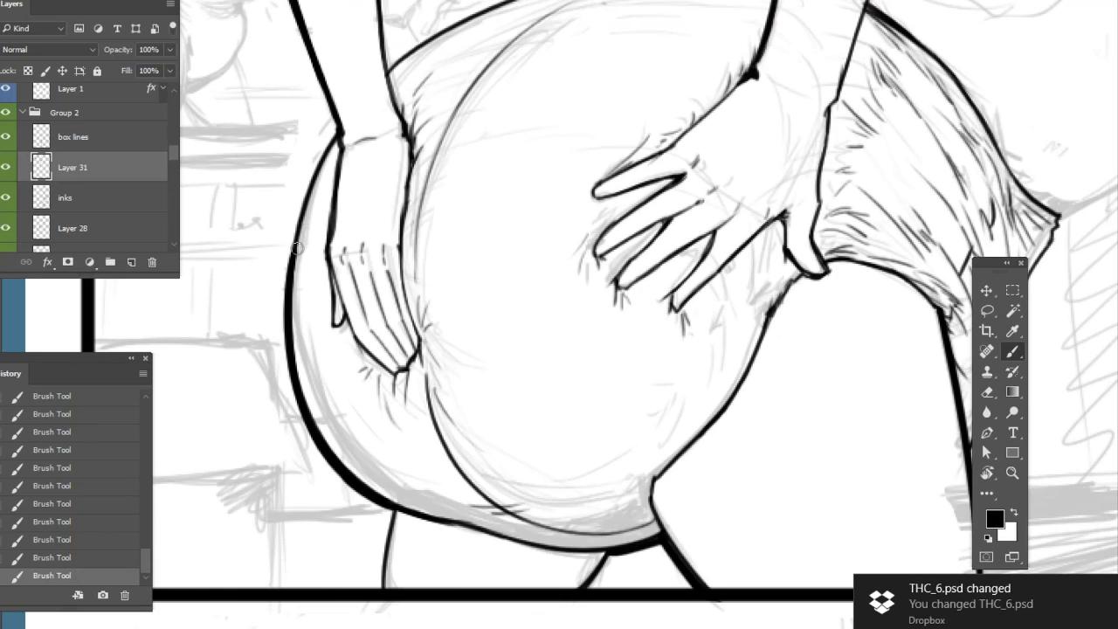
pyautogui.moveTo(289, 287); pyautogui.dragTo(340, 123)
pyautogui.moveTo(285, 293); pyautogui.dragTo(337, 127)
pyautogui.moveTo(454, 106); pyautogui.dragTo(405, 308)
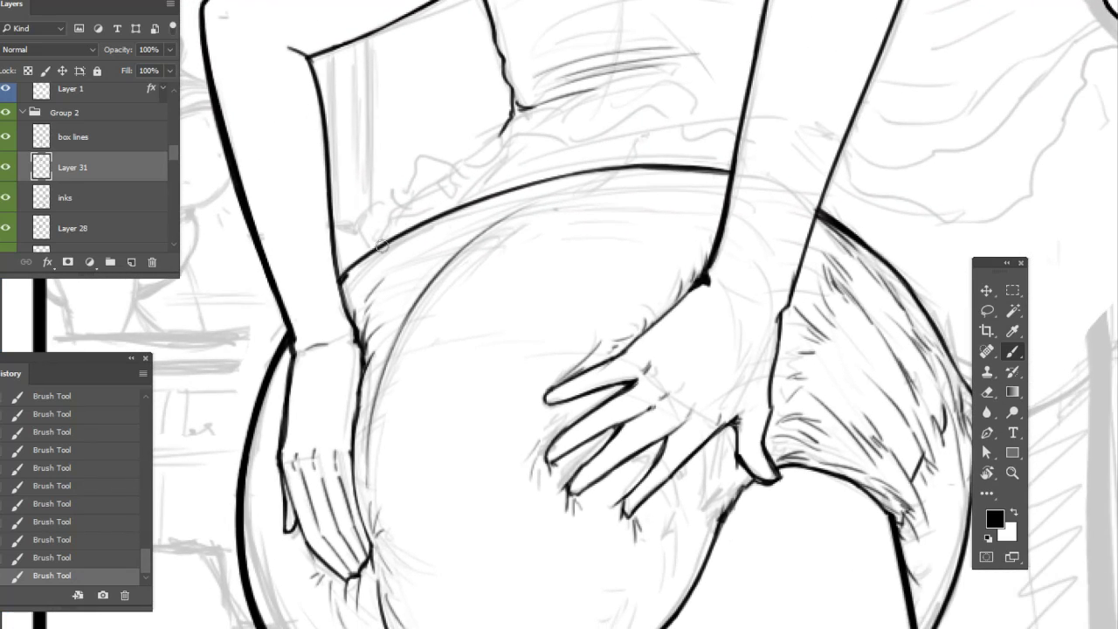
pyautogui.moveTo(342, 280); pyautogui.dragTo(404, 245)
pyautogui.moveTo(771, 591)
pyautogui.mouseDown()
pyautogui.moveTo(731, 468)
pyautogui.moveTo(771, 387)
pyautogui.moveTo(732, 363)
pyautogui.mouseUp()
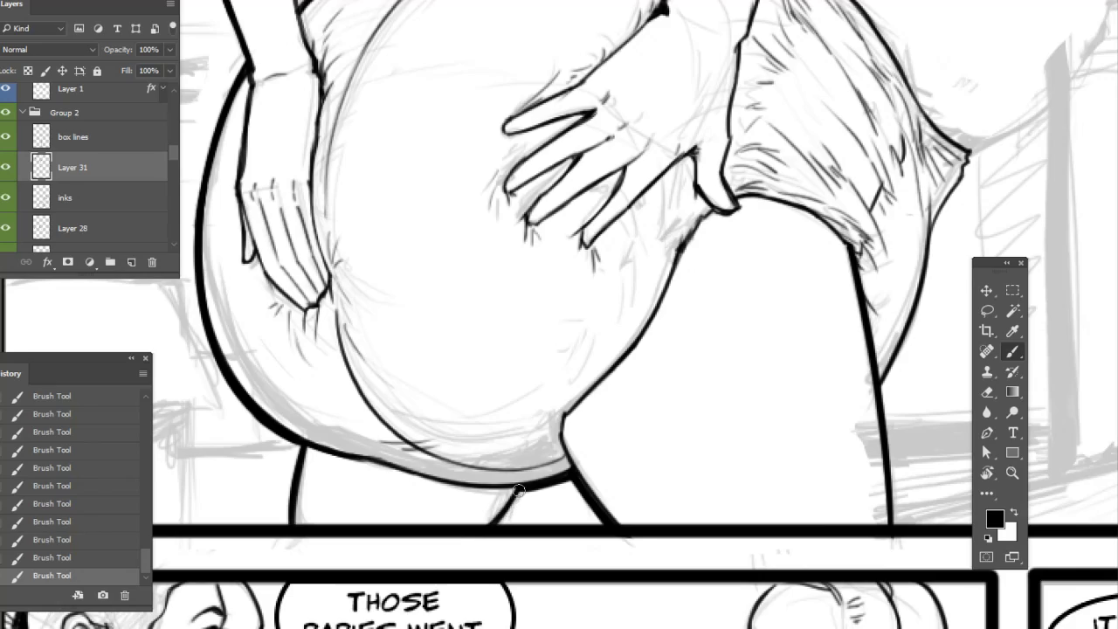
# Ink the large rounded contour from the pointed garment corner up to the speech balloon with a 6 px brush, redoing it until smooth
pyautogui.moveTo(552, 539)
pyautogui.mouseDown()
pyautogui.moveTo(527, 548)
pyautogui.moveTo(851, 437)
pyautogui.moveTo(766, 392)
pyautogui.moveTo(732, 469)
pyautogui.moveTo(660, 528)
pyautogui.moveTo(744, 282)
pyautogui.moveTo(561, 224)
pyautogui.moveTo(445, 252)
pyautogui.mouseUp()
pyautogui.moveTo(771, 368)
pyautogui.mouseDown()
pyautogui.moveTo(600, 434)
pyautogui.moveTo(572, 415)
pyautogui.mouseUp()
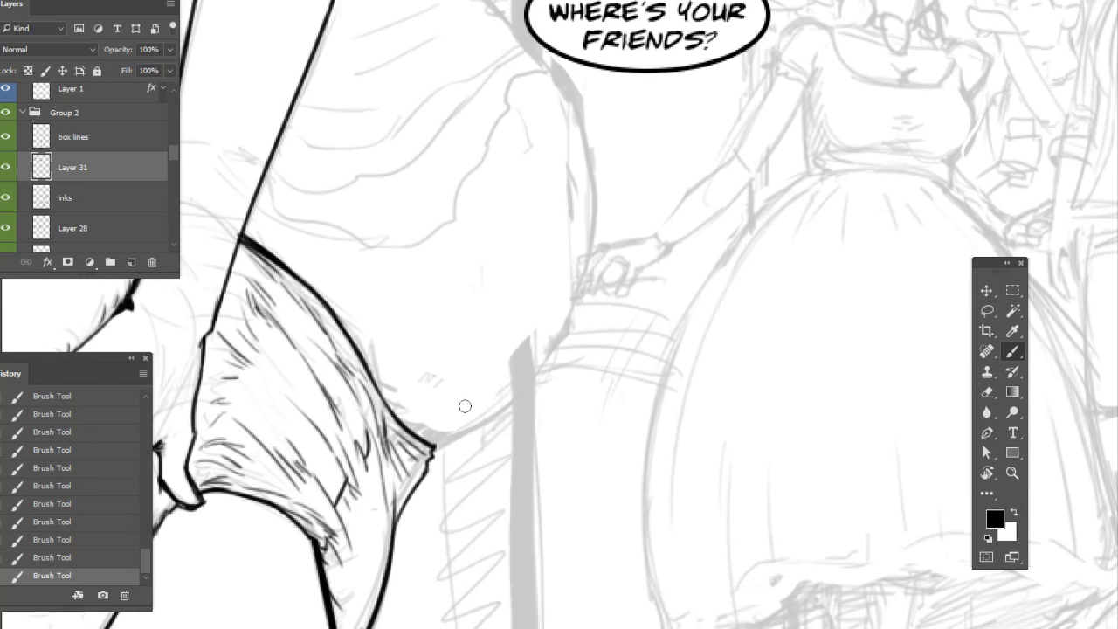
pyautogui.moveTo(431, 447); pyautogui.dragTo(569, 320)
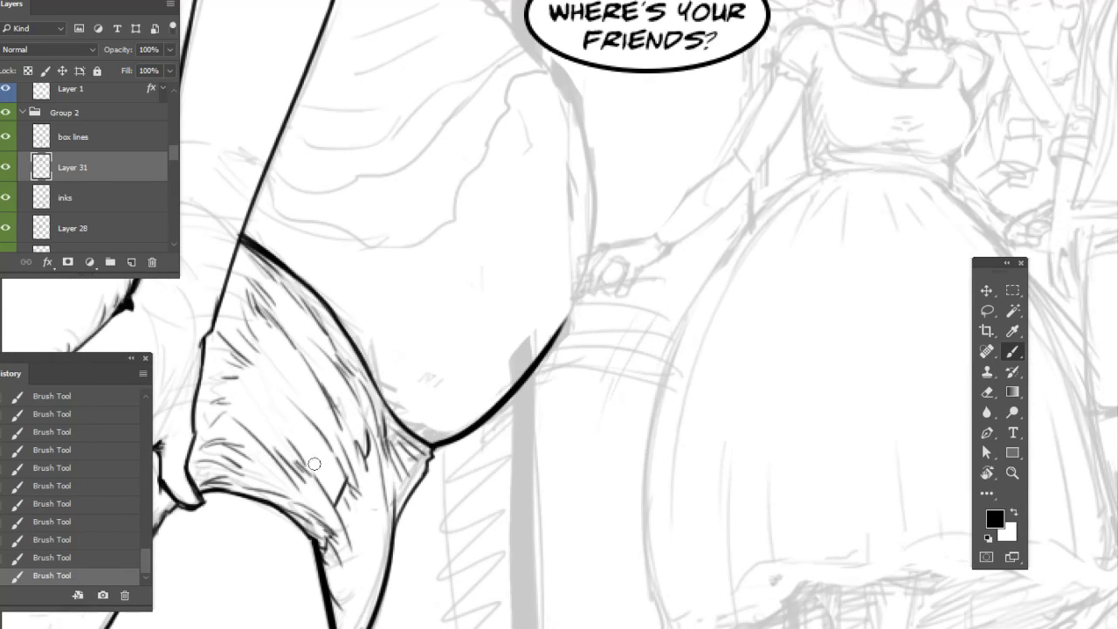
pyautogui.click(113, 560)
pyautogui.rightClick(480, 421)
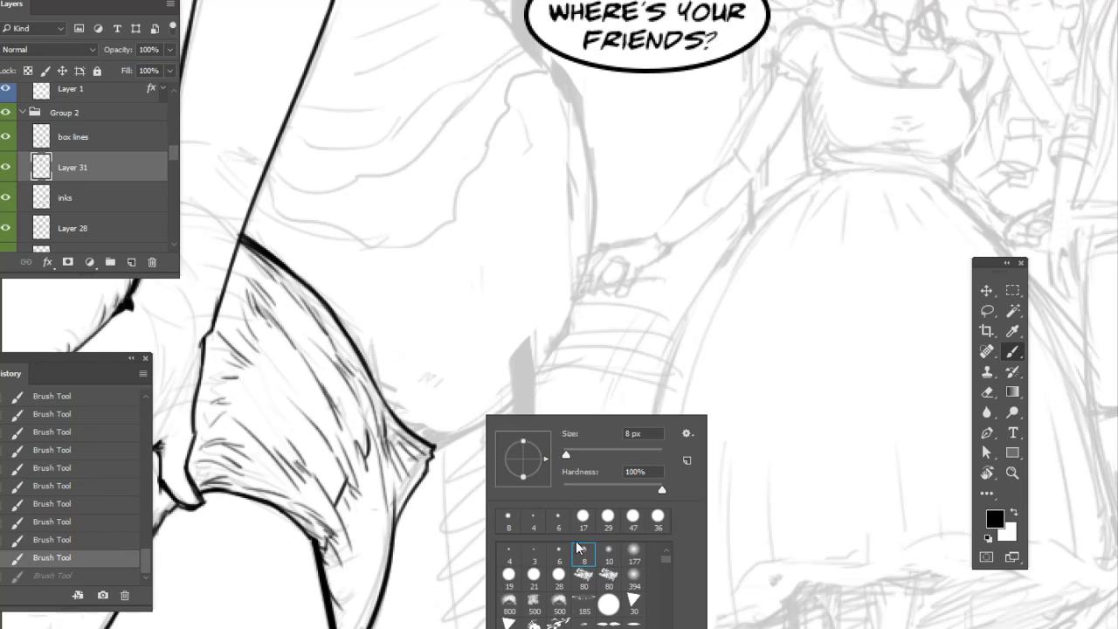
pyautogui.click(558, 523)
pyautogui.click(433, 448)
pyautogui.moveTo(434, 448); pyautogui.dragTo(552, 62)
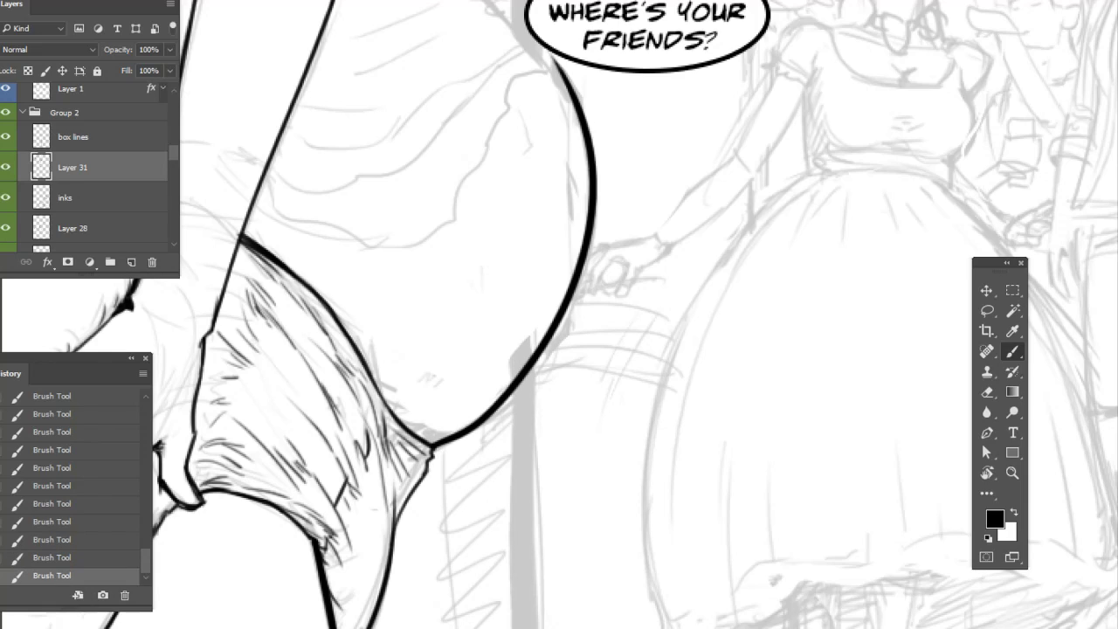
pyautogui.click(118, 558)
pyautogui.moveTo(434, 446)
pyautogui.mouseDown()
pyautogui.moveTo(498, 417)
pyautogui.moveTo(568, 107)
pyautogui.mouseUp()
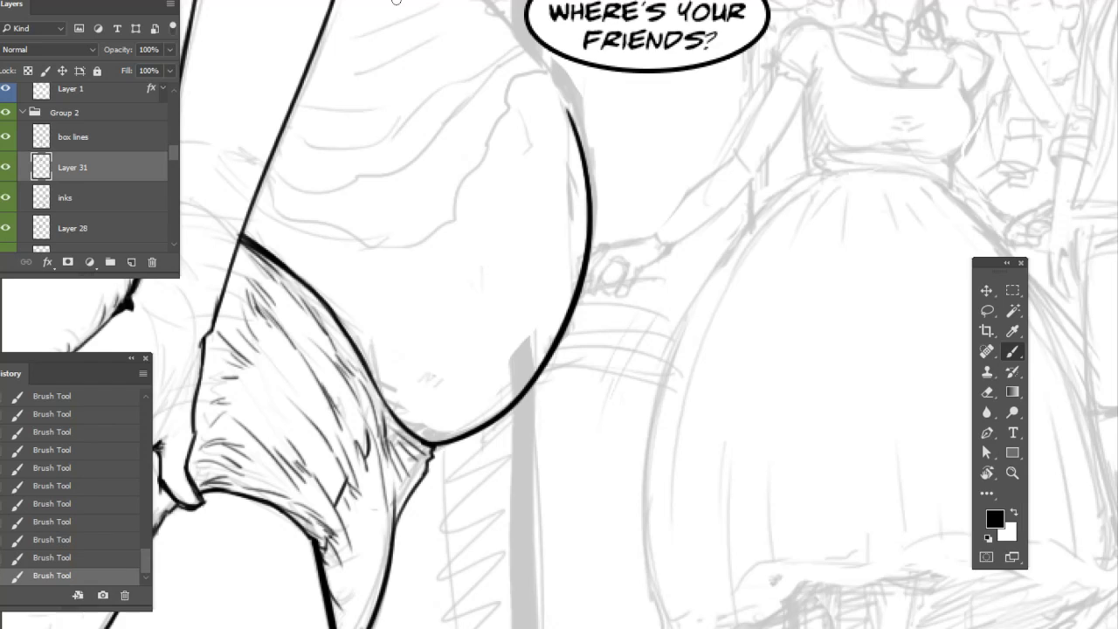
pyautogui.click(116, 562)
pyautogui.moveTo(434, 446)
pyautogui.mouseDown()
pyautogui.moveTo(590, 153)
pyautogui.moveTo(557, 51)
pyautogui.mouseUp()
# Draw fold lines across the upper back of the garment with a 4 px brush
pyautogui.moveTo(629, 210); pyautogui.dragTo(824, 265)
pyautogui.moveTo(488, 390); pyautogui.dragTo(698, 307)
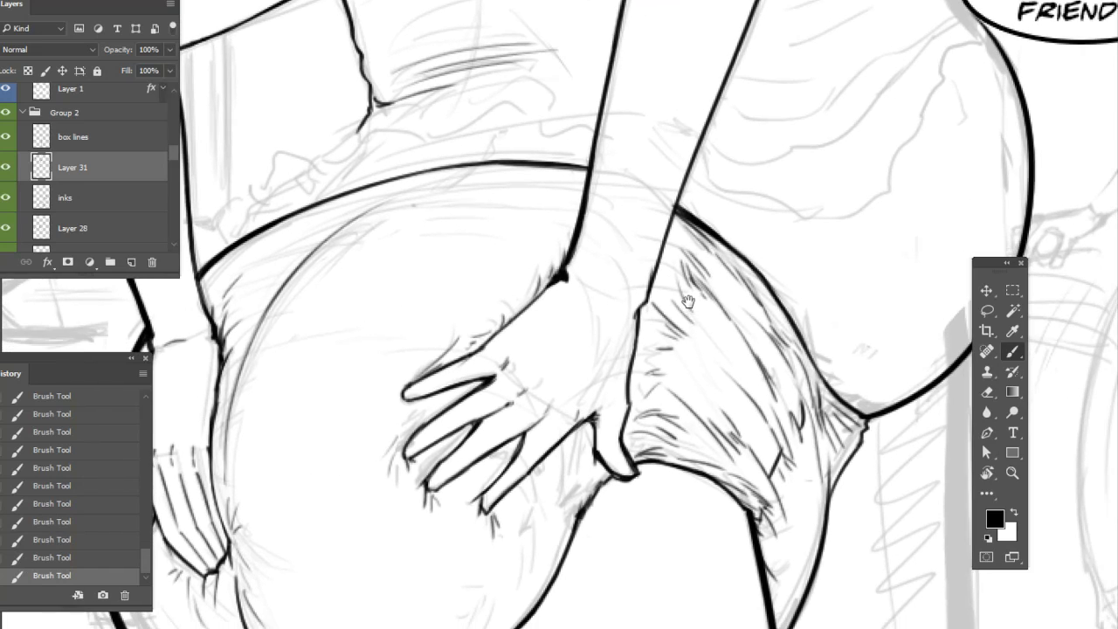
pyautogui.moveTo(584, 118); pyautogui.dragTo(637, 299)
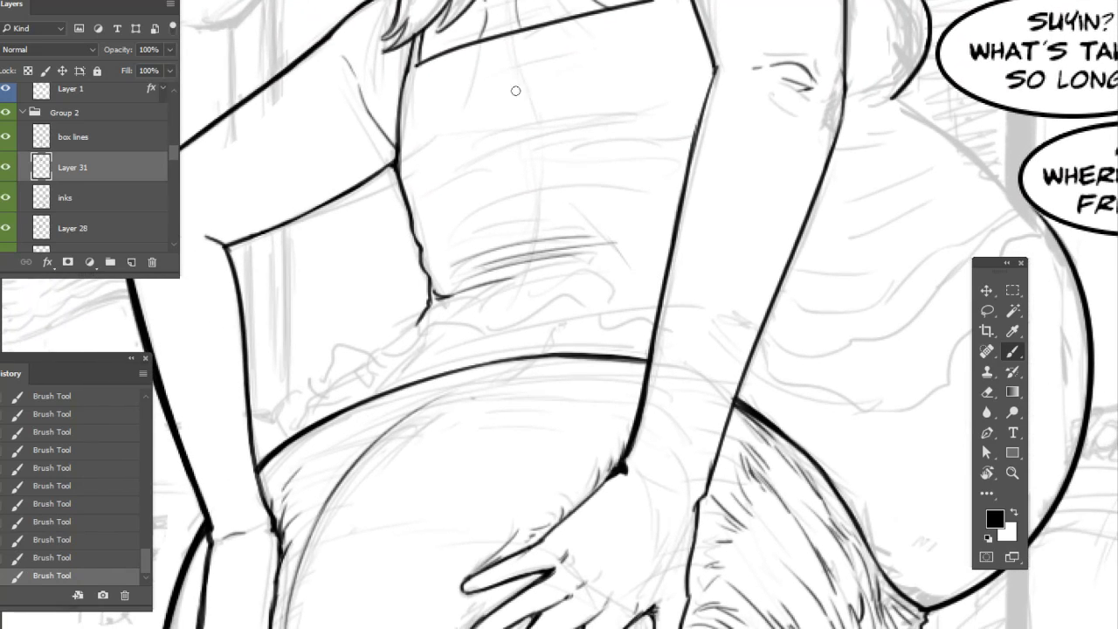
pyautogui.rightClick(513, 144)
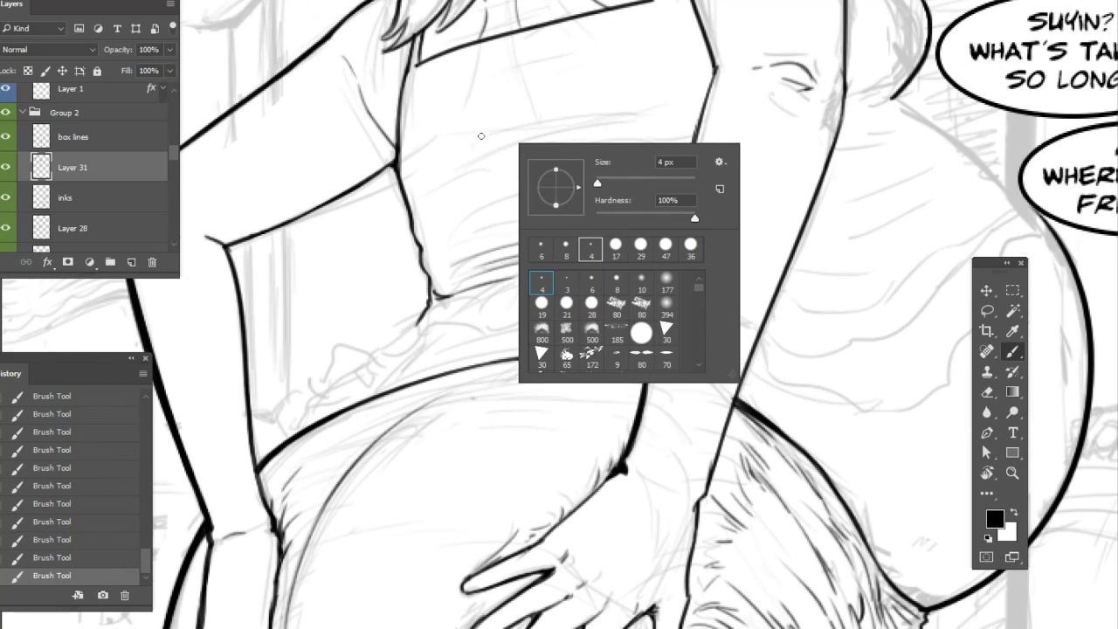
pyautogui.moveTo(451, 146); pyautogui.dragTo(681, 98)
pyautogui.moveTo(452, 165); pyautogui.dragTo(600, 128)
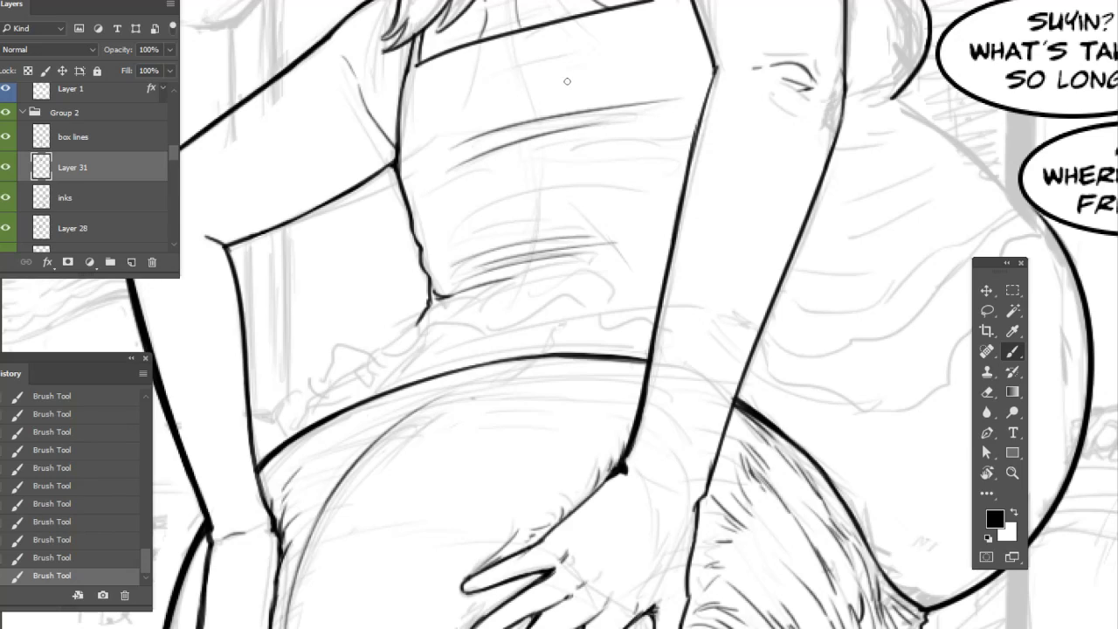
pyautogui.moveTo(472, 115); pyautogui.dragTo(628, 87)
pyautogui.moveTo(511, 92); pyautogui.dragTo(599, 59)
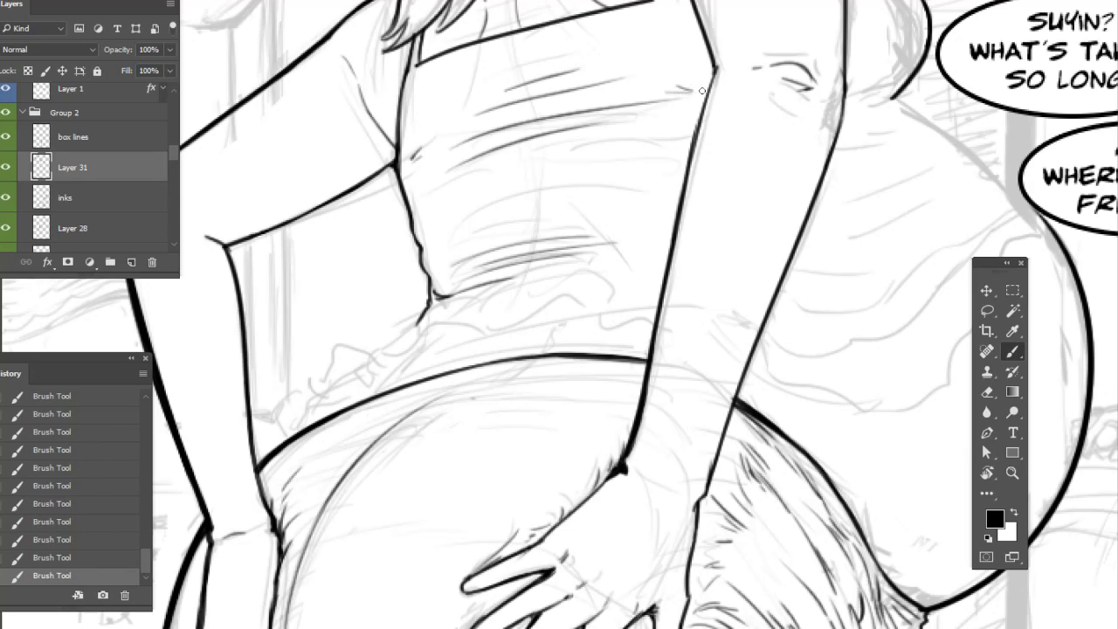
# Touch up and thicken the pointed tips of the hair strands above the garment's top edge
pyautogui.moveTo(604, 263); pyautogui.dragTo(576, 323)
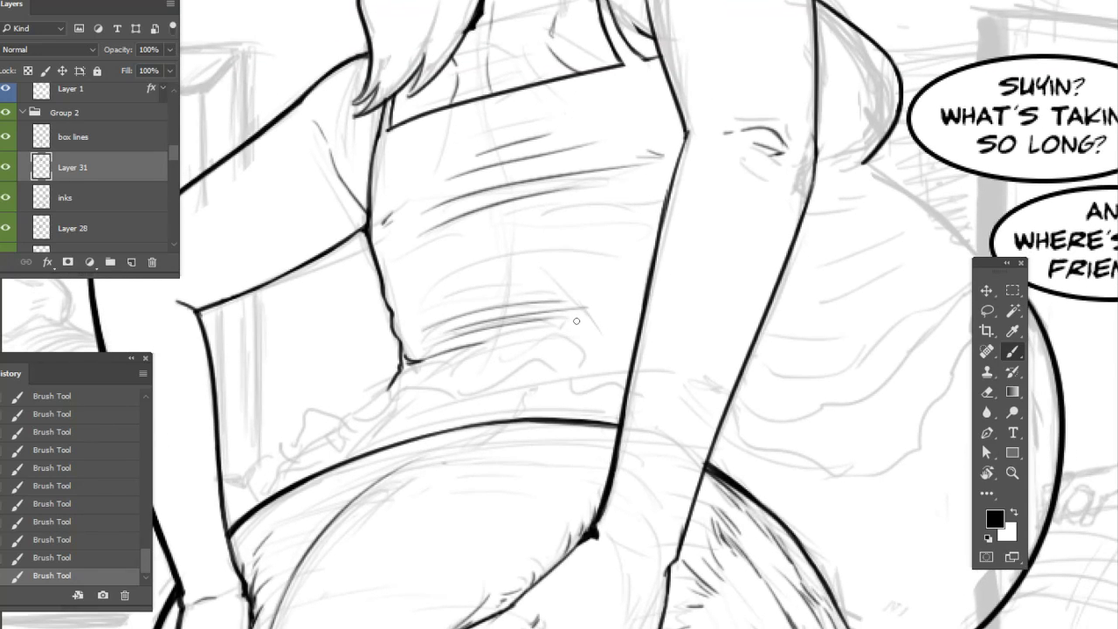
pyautogui.press('e')
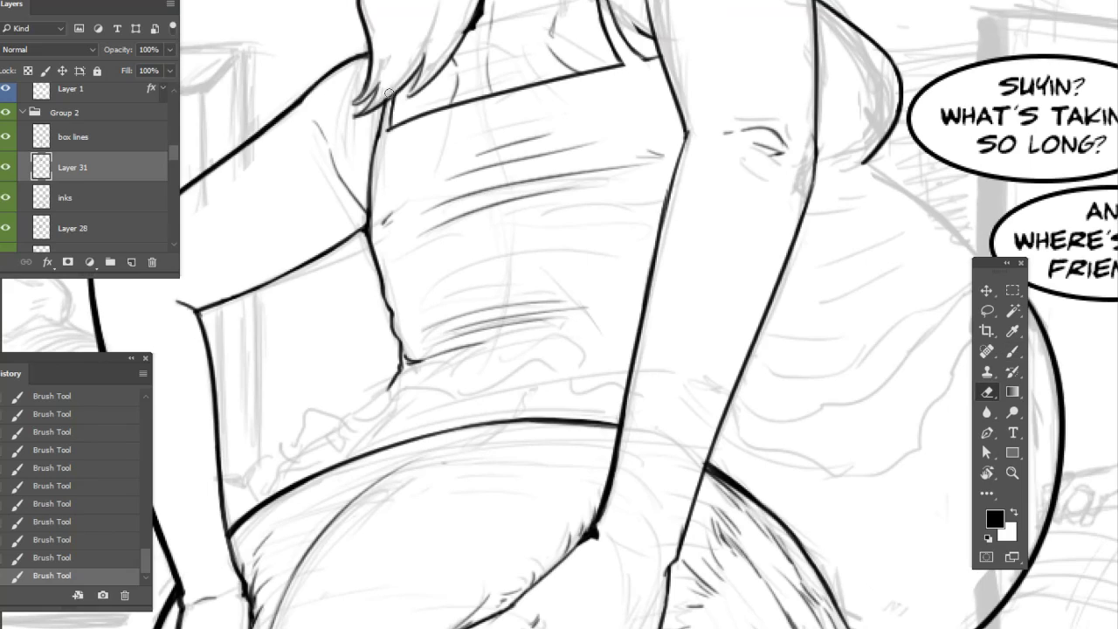
pyautogui.press('b')
pyautogui.moveTo(377, 93)
pyautogui.mouseDown()
pyautogui.moveTo(355, 116)
pyautogui.moveTo(357, 98)
pyautogui.mouseUp()
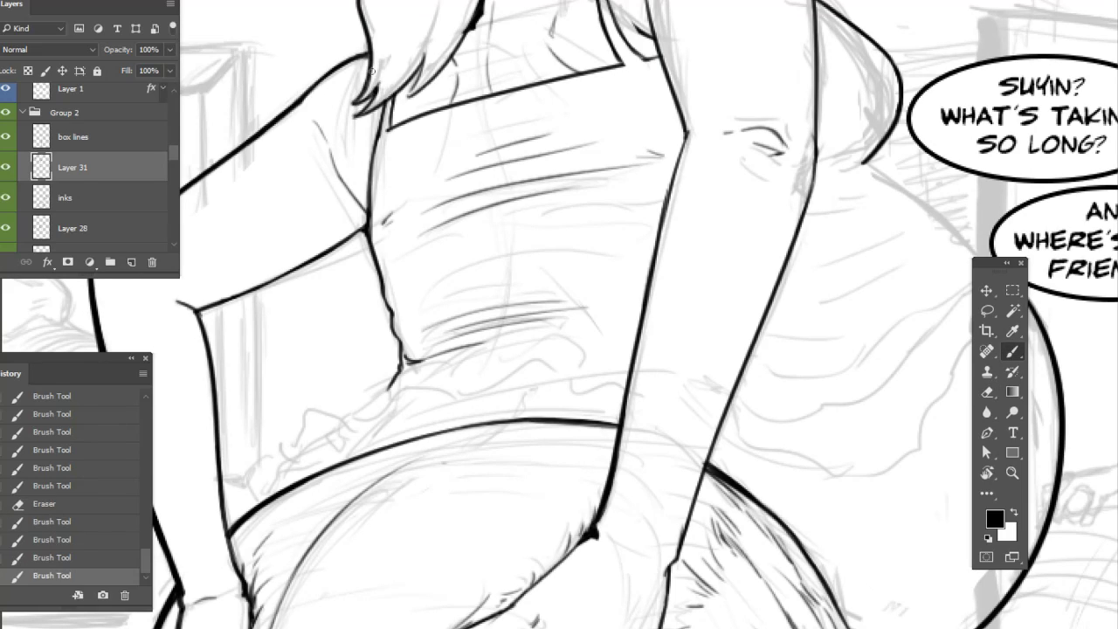
pyautogui.moveTo(420, 69); pyautogui.dragTo(405, 94)
pyautogui.moveTo(422, 68); pyautogui.dragTo(407, 95)
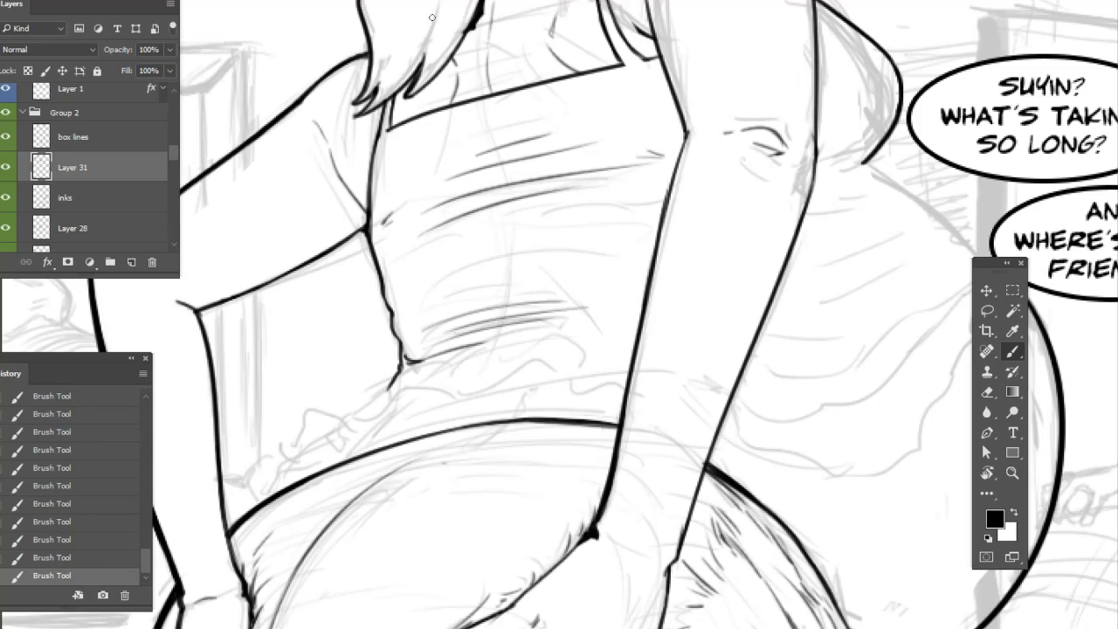
# Erase stray ink inside the hair strands and trim the line beside the wrist of the hand on the hip
pyautogui.press('e')
pyautogui.moveTo(460, 42)
pyautogui.mouseDown()
pyautogui.moveTo(451, 49)
pyautogui.moveTo(446, 26)
pyautogui.mouseUp()
pyautogui.moveTo(448, 27)
pyautogui.mouseDown()
pyautogui.moveTo(445, 17)
pyautogui.moveTo(422, 53)
pyautogui.moveTo(435, 12)
pyautogui.mouseUp()
pyautogui.moveTo(435, 38); pyautogui.dragTo(425, 70)
pyautogui.moveTo(579, 329)
pyautogui.mouseDown()
pyautogui.moveTo(578, 254)
pyautogui.moveTo(608, 168)
pyautogui.mouseUp()
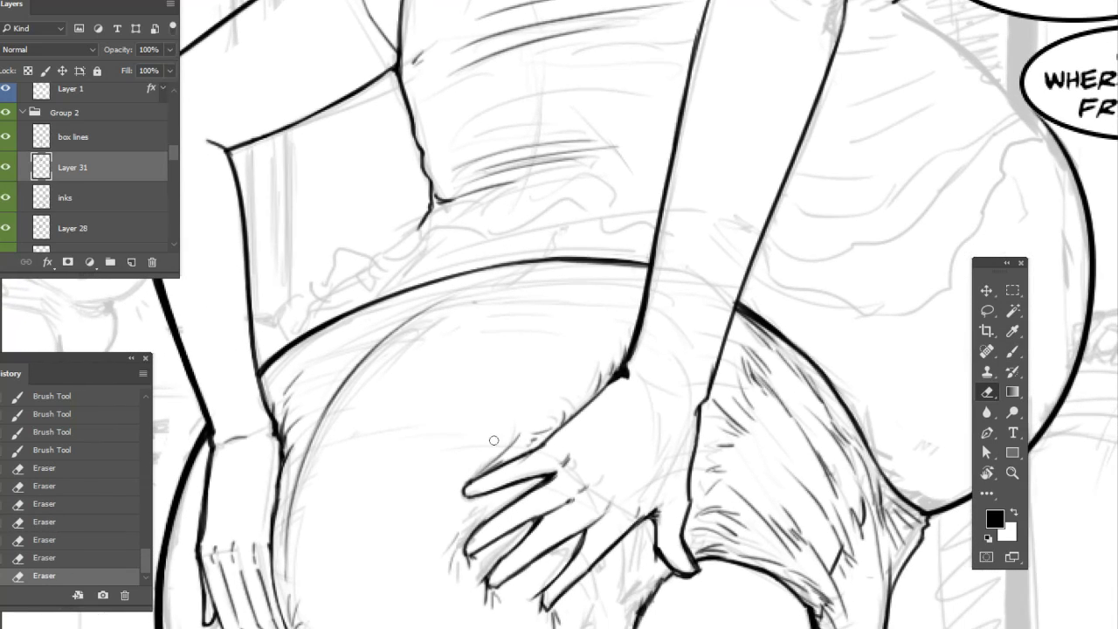
pyautogui.moveTo(618, 403); pyautogui.dragTo(627, 394)
pyautogui.moveTo(595, 297); pyautogui.dragTo(588, 355)
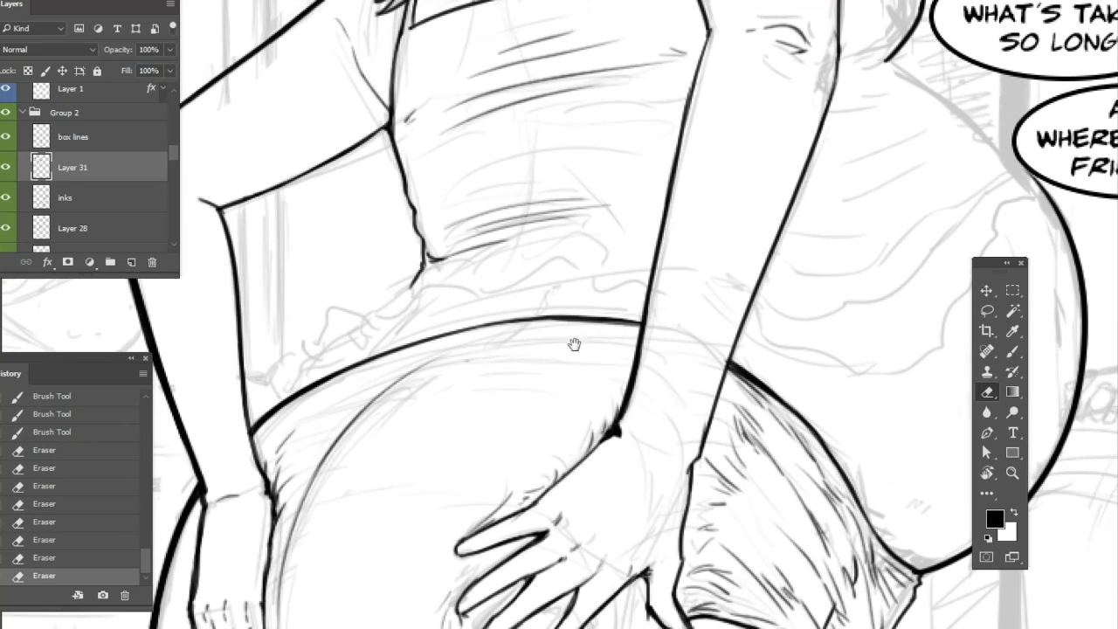
# Ink the wavy outer outline and lower edge of the garment's ruffle along the waistline
pyautogui.press('b')
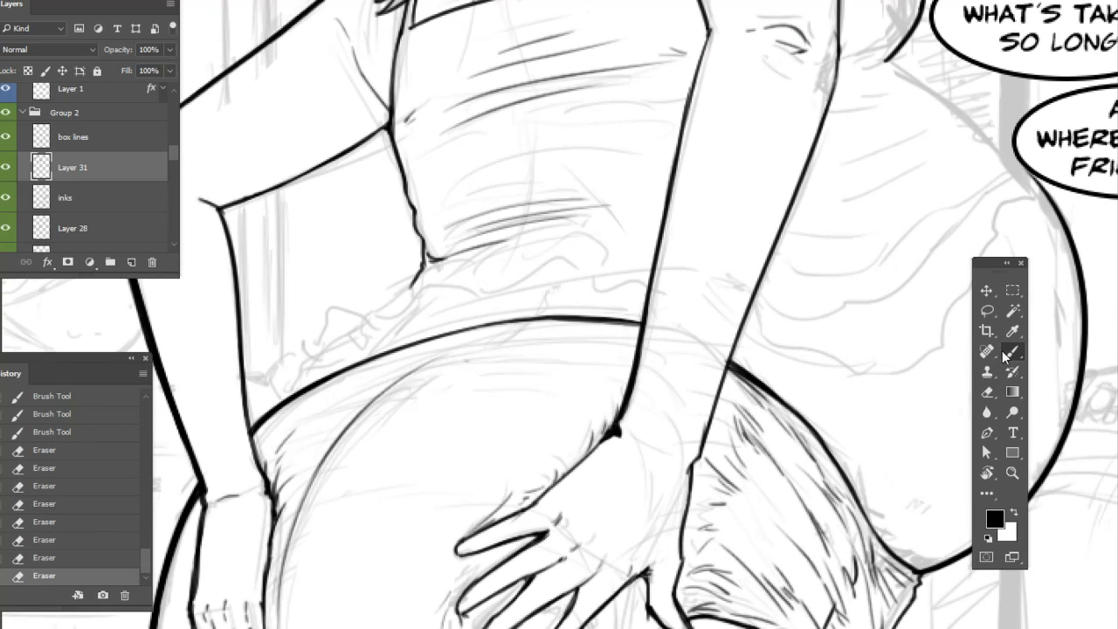
pyautogui.moveTo(547, 335); pyautogui.dragTo(577, 355)
pyautogui.moveTo(442, 305)
pyautogui.mouseDown()
pyautogui.moveTo(406, 324)
pyautogui.moveTo(356, 333)
pyautogui.moveTo(334, 375)
pyautogui.moveTo(351, 353)
pyautogui.moveTo(316, 374)
pyautogui.moveTo(302, 422)
pyautogui.moveTo(361, 390)
pyautogui.moveTo(340, 409)
pyautogui.moveTo(338, 390)
pyautogui.moveTo(390, 331)
pyautogui.moveTo(376, 376)
pyautogui.moveTo(376, 362)
pyautogui.moveTo(480, 319)
pyautogui.moveTo(384, 370)
pyautogui.mouseUp()
pyautogui.moveTo(377, 353)
pyautogui.mouseDown()
pyautogui.moveTo(409, 366)
pyautogui.moveTo(401, 377)
pyautogui.moveTo(427, 358)
pyautogui.moveTo(411, 348)
pyautogui.moveTo(458, 316)
pyautogui.moveTo(442, 341)
pyautogui.moveTo(468, 329)
pyautogui.moveTo(674, 327)
pyautogui.mouseUp()
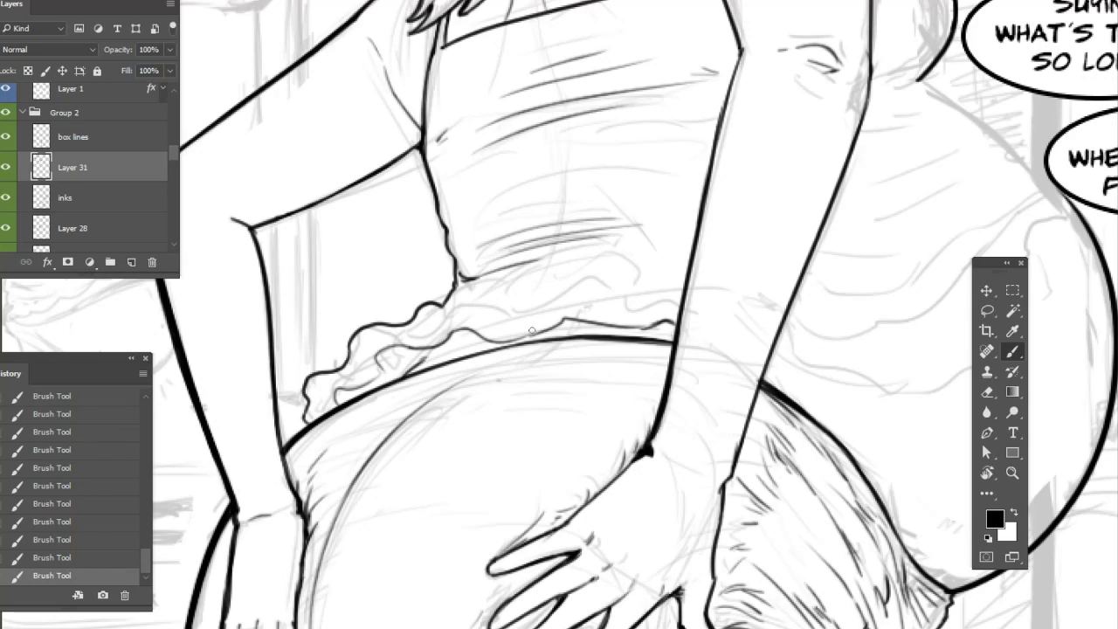
# Refine the ruffle's lower edge by erasing rough spots and redrawing its waves
pyautogui.press('e')
pyautogui.moveTo(566, 325)
pyautogui.mouseDown()
pyautogui.moveTo(501, 339)
pyautogui.moveTo(580, 316)
pyautogui.moveTo(656, 325)
pyautogui.moveTo(534, 325)
pyautogui.mouseUp()
pyautogui.press('b')
pyautogui.press('e')
pyautogui.press('b')
pyautogui.press('e')
pyautogui.press('b')
pyautogui.moveTo(419, 363)
pyautogui.mouseDown()
pyautogui.moveTo(483, 334)
pyautogui.moveTo(494, 341)
pyautogui.moveTo(439, 359)
pyautogui.moveTo(453, 336)
pyautogui.moveTo(472, 337)
pyautogui.moveTo(417, 348)
pyautogui.moveTo(441, 361)
pyautogui.mouseUp()
pyautogui.press('e')
pyautogui.press('b')
pyautogui.moveTo(454, 346)
pyautogui.mouseDown()
pyautogui.moveTo(432, 363)
pyautogui.moveTo(448, 356)
pyautogui.mouseUp()
pyautogui.moveTo(477, 344)
pyautogui.mouseDown()
pyautogui.moveTo(450, 358)
pyautogui.moveTo(470, 352)
pyautogui.moveTo(379, 357)
pyautogui.moveTo(413, 351)
pyautogui.moveTo(413, 370)
pyautogui.moveTo(390, 367)
pyautogui.moveTo(339, 400)
pyautogui.moveTo(422, 341)
pyautogui.mouseUp()
# Fill the gap between the ruffle's underside and the waistline curve with solid black
pyautogui.rightClick(425, 360)
pyautogui.click(505, 504)
pyautogui.press('e')
pyautogui.press('b')
pyautogui.moveTo(334, 400)
pyautogui.mouseDown()
pyautogui.moveTo(329, 414)
pyautogui.moveTo(318, 404)
pyautogui.moveTo(392, 351)
pyautogui.mouseUp()
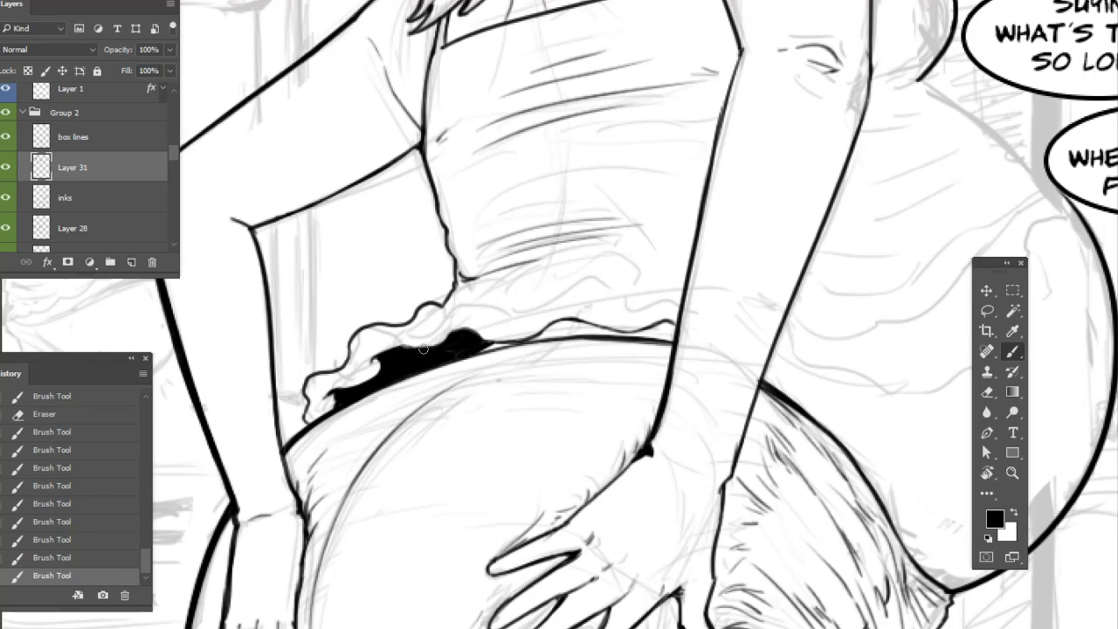
# Ink the ruffle's wavy top edge across to the forearm and erase its rough spots
pyautogui.moveTo(461, 333)
pyautogui.mouseDown()
pyautogui.moveTo(442, 342)
pyautogui.moveTo(477, 336)
pyautogui.moveTo(512, 306)
pyautogui.mouseUp()
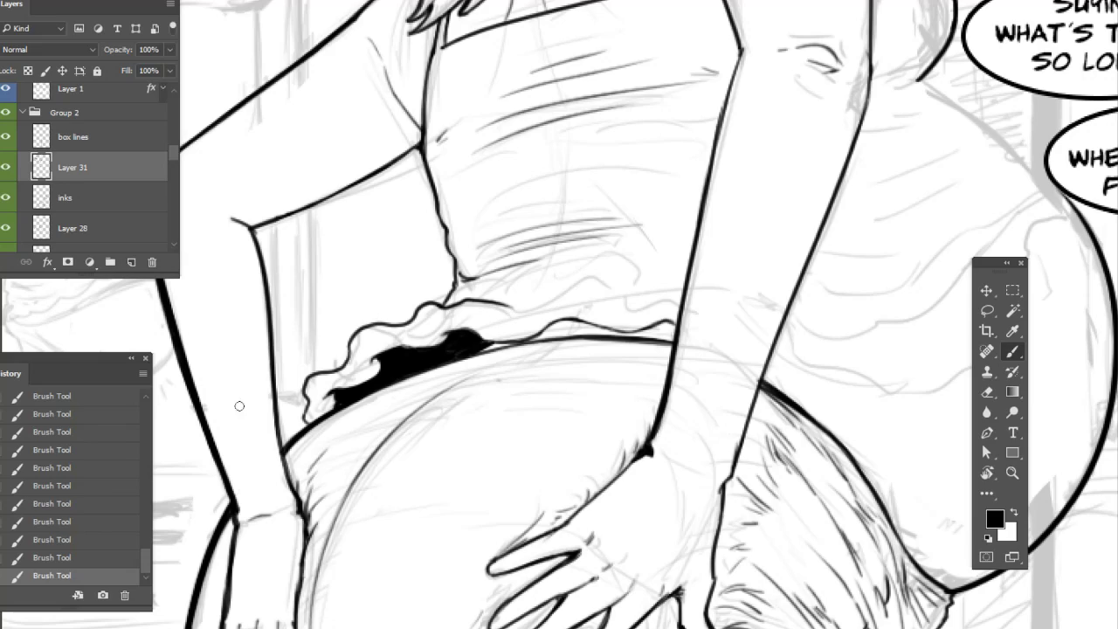
pyautogui.rightClick(516, 355)
pyautogui.moveTo(453, 306)
pyautogui.mouseDown()
pyautogui.moveTo(518, 315)
pyautogui.moveTo(458, 307)
pyautogui.moveTo(682, 300)
pyautogui.mouseUp()
pyautogui.press('e')
pyautogui.press('b')
pyautogui.press('e')
pyautogui.moveTo(503, 311)
pyautogui.mouseDown()
pyautogui.moveTo(466, 306)
pyautogui.moveTo(488, 295)
pyautogui.moveTo(512, 301)
pyautogui.moveTo(515, 315)
pyautogui.moveTo(503, 306)
pyautogui.mouseUp()
pyautogui.press('b')
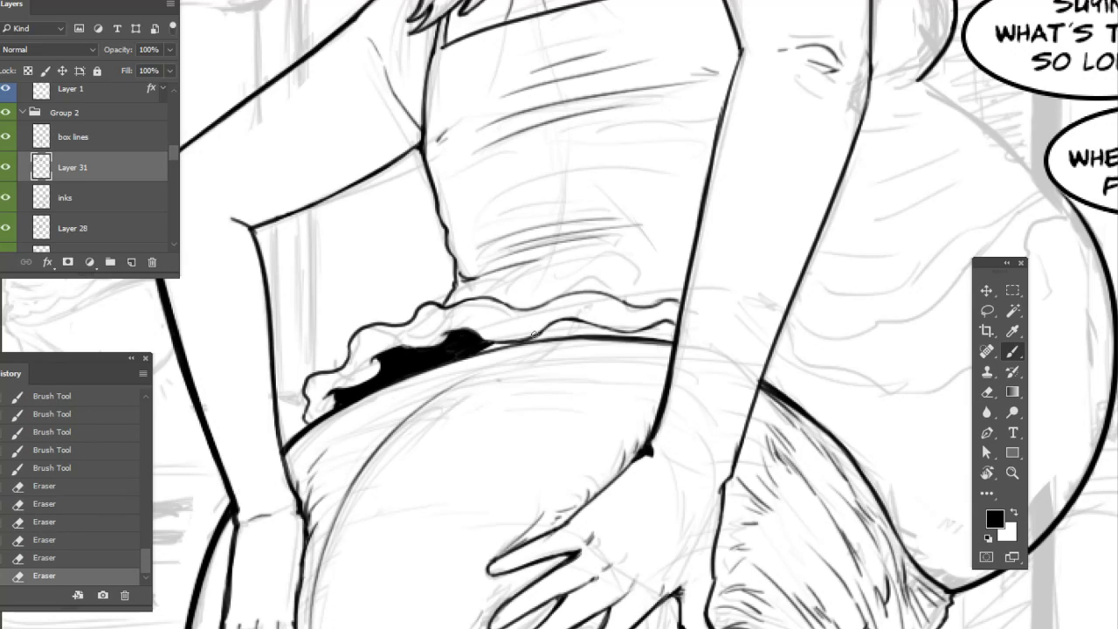
# Thicken the first wave of the ruffle's top edge below the garment's side corner, trimming it with the eraser
pyautogui.moveTo(559, 374)
pyautogui.mouseDown()
pyautogui.moveTo(439, 325)
pyautogui.moveTo(384, 327)
pyautogui.mouseUp()
pyautogui.click(112, 558)
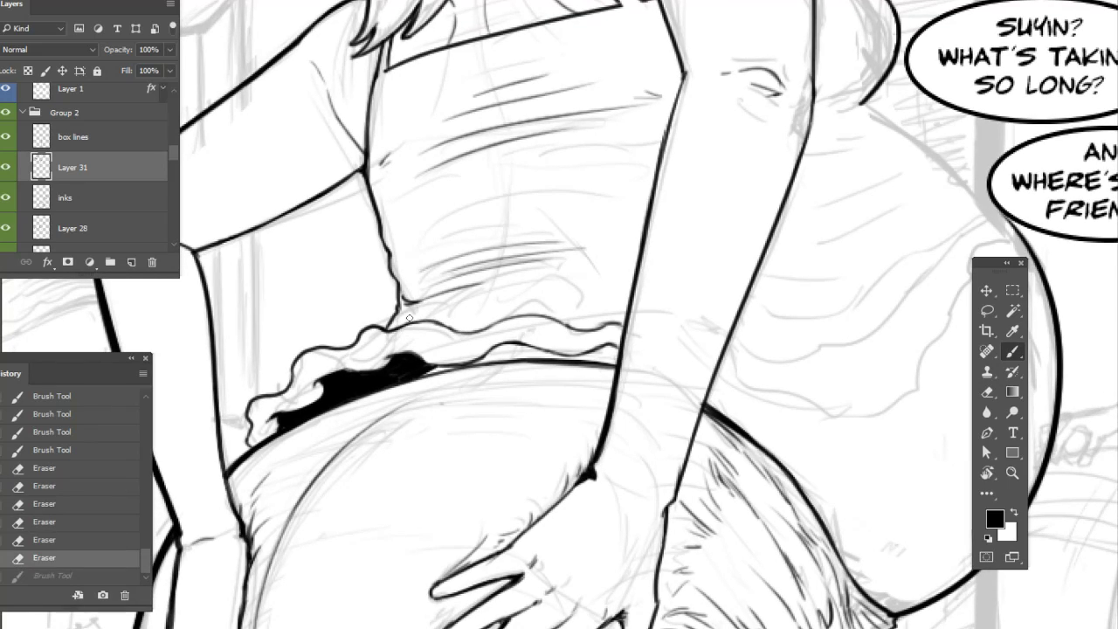
pyautogui.moveTo(400, 328)
pyautogui.mouseDown()
pyautogui.moveTo(467, 333)
pyautogui.moveTo(379, 333)
pyautogui.moveTo(467, 329)
pyautogui.mouseUp()
pyautogui.press('e')
pyautogui.press('b')
pyautogui.press('e')
pyautogui.press('b')
pyautogui.press('e')
# Rework the dip in the ruffle's top edge and extend the black fill to a point along the waistline
pyautogui.moveTo(441, 322); pyautogui.dragTo(454, 328)
pyautogui.press('b')
pyautogui.moveTo(442, 325)
pyautogui.mouseDown()
pyautogui.moveTo(484, 332)
pyautogui.moveTo(443, 317)
pyautogui.moveTo(480, 325)
pyautogui.moveTo(467, 327)
pyautogui.mouseUp()
pyautogui.press('e')
pyautogui.press('b')
pyautogui.moveTo(421, 374); pyautogui.dragTo(447, 366)
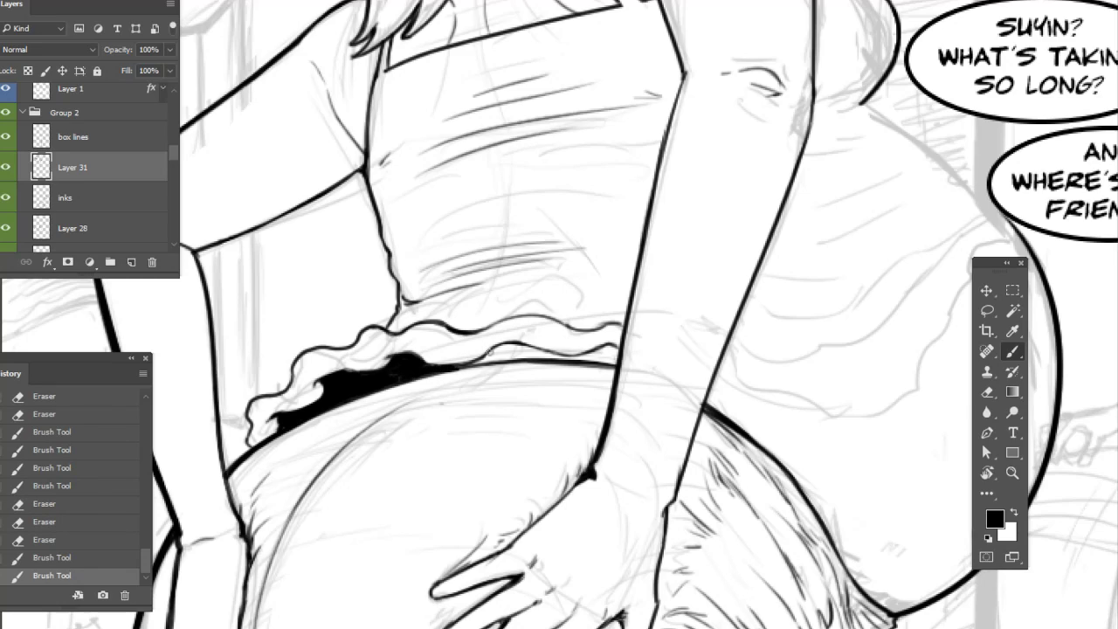
# Redraw the ruffle's top edge with heavier line weight around the dip and erase the excess ink
pyautogui.moveTo(425, 320); pyautogui.dragTo(502, 336)
pyautogui.press('e')
pyautogui.moveTo(425, 317)
pyautogui.mouseDown()
pyautogui.moveTo(461, 330)
pyautogui.moveTo(442, 320)
pyautogui.mouseUp()
pyautogui.moveTo(462, 337)
pyautogui.mouseDown()
pyautogui.moveTo(434, 324)
pyautogui.moveTo(467, 334)
pyautogui.moveTo(461, 320)
pyautogui.moveTo(464, 332)
pyautogui.mouseUp()
pyautogui.press('e')
pyautogui.press('b')
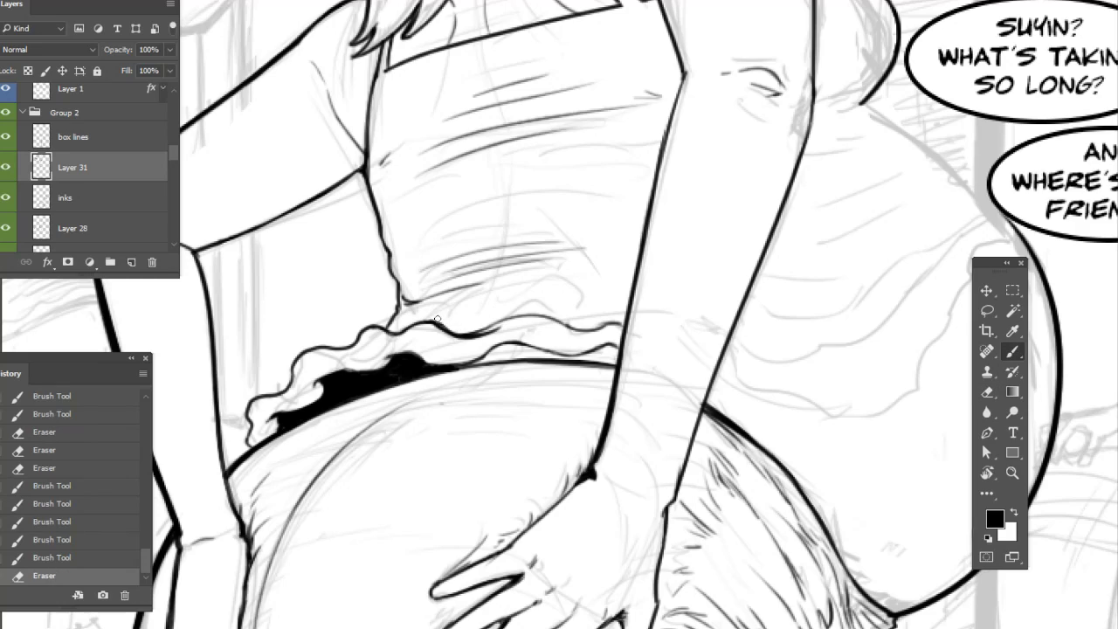
# Add long fold lines across the lower back of the garment above the ruffle and erase their overlap at the forearm
pyautogui.moveTo(491, 277); pyautogui.dragTo(638, 260)
pyautogui.moveTo(448, 294); pyautogui.dragTo(631, 267)
pyautogui.moveTo(411, 323)
pyautogui.mouseDown()
pyautogui.moveTo(580, 284)
pyautogui.moveTo(538, 304)
pyautogui.moveTo(617, 295)
pyautogui.mouseUp()
pyautogui.press('e')
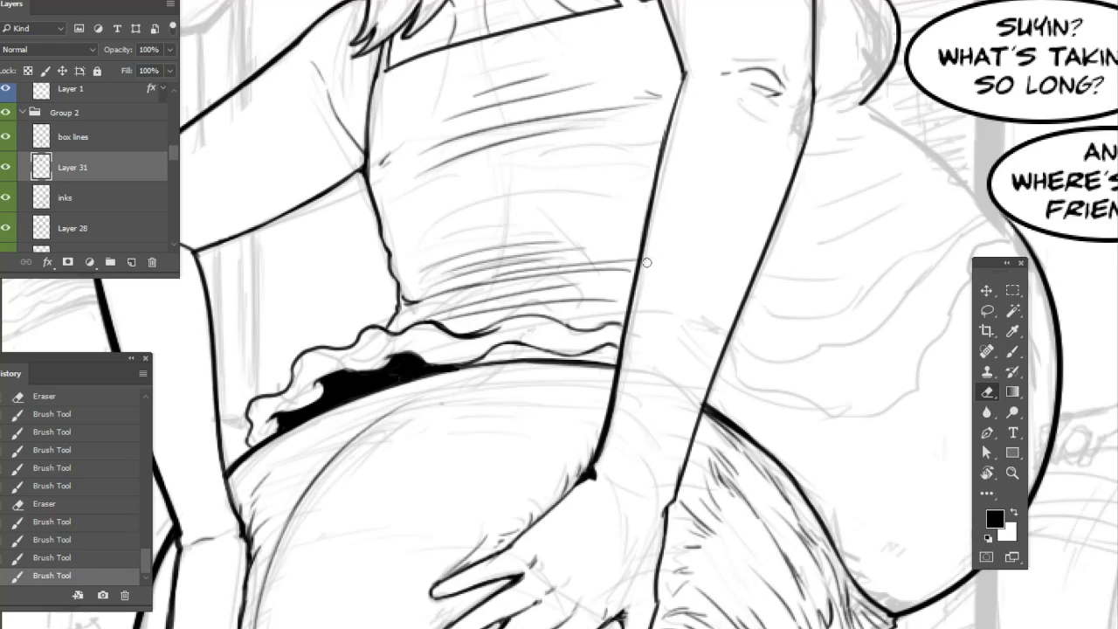
pyautogui.moveTo(648, 261); pyautogui.dragTo(645, 272)
# Thicken the forearm's inner edge below the elbow, cleaning up the line with the eraser
pyautogui.moveTo(656, 261); pyautogui.dragTo(536, 297)
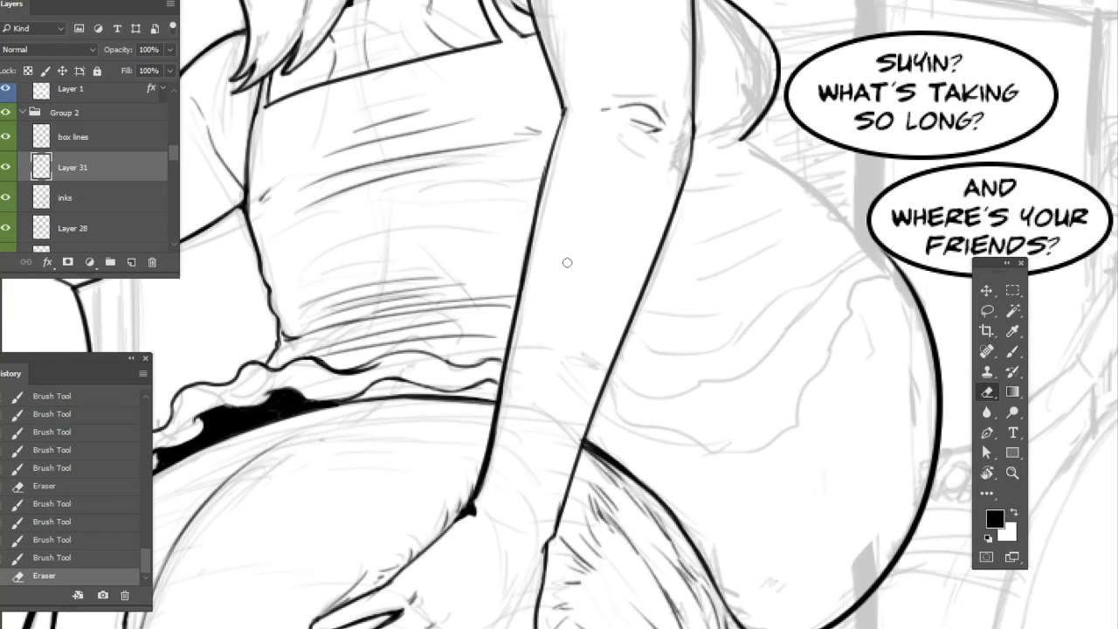
pyautogui.press('b')
pyautogui.moveTo(564, 110); pyautogui.dragTo(539, 189)
pyautogui.press('e')
pyautogui.press('b')
pyautogui.moveTo(558, 124); pyautogui.dragTo(538, 198)
pyautogui.press('e')
pyautogui.moveTo(564, 108); pyautogui.dragTo(540, 216)
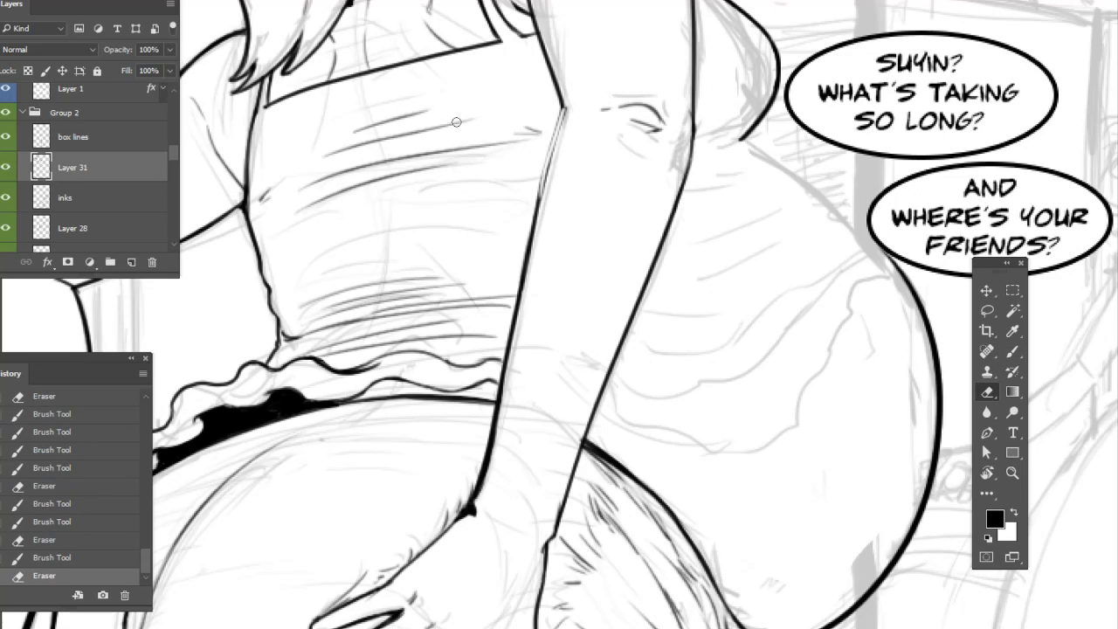
pyautogui.hotkey('ctrl', 'z')
pyautogui.press('b')
pyautogui.moveTo(553, 138); pyautogui.dragTo(531, 238)
pyautogui.moveTo(538, 191); pyautogui.dragTo(527, 268)
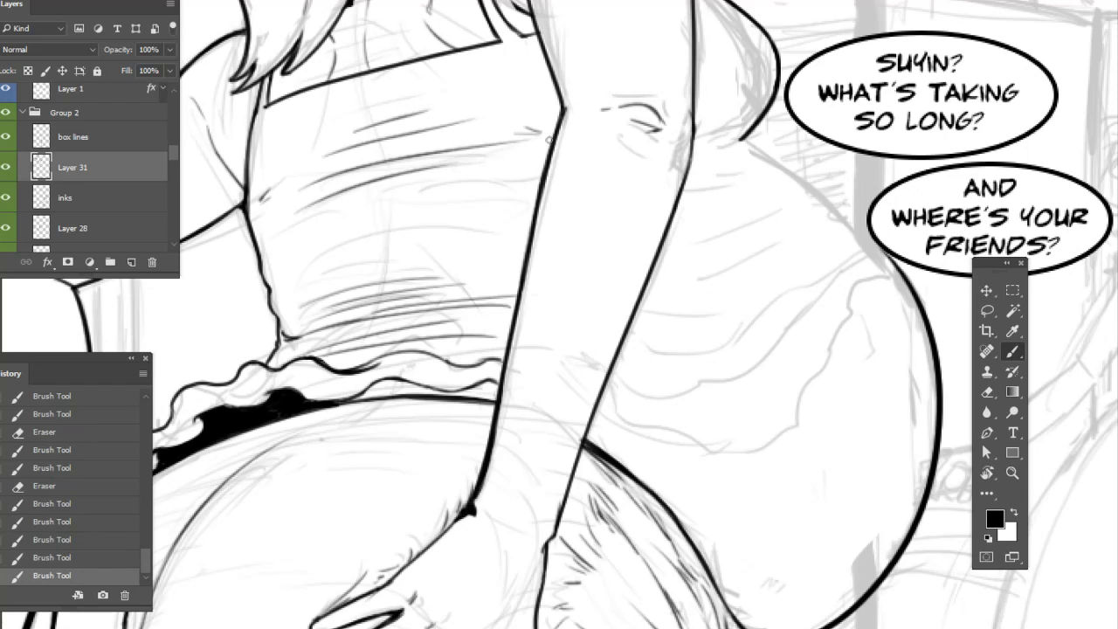
pyautogui.moveTo(540, 190); pyautogui.dragTo(528, 245)
# Fill the narrow gap under the ruffle next to the forearm with solid black
pyautogui.moveTo(669, 362)
pyautogui.mouseDown()
pyautogui.moveTo(694, 306)
pyautogui.moveTo(824, 221)
pyautogui.moveTo(799, 314)
pyautogui.moveTo(838, 305)
pyautogui.mouseUp()
pyautogui.moveTo(651, 228)
pyautogui.mouseDown()
pyautogui.moveTo(658, 223)
pyautogui.moveTo(722, 216)
pyautogui.moveTo(646, 230)
pyautogui.moveTo(729, 224)
pyautogui.moveTo(641, 233)
pyautogui.moveTo(743, 224)
pyautogui.mouseUp()
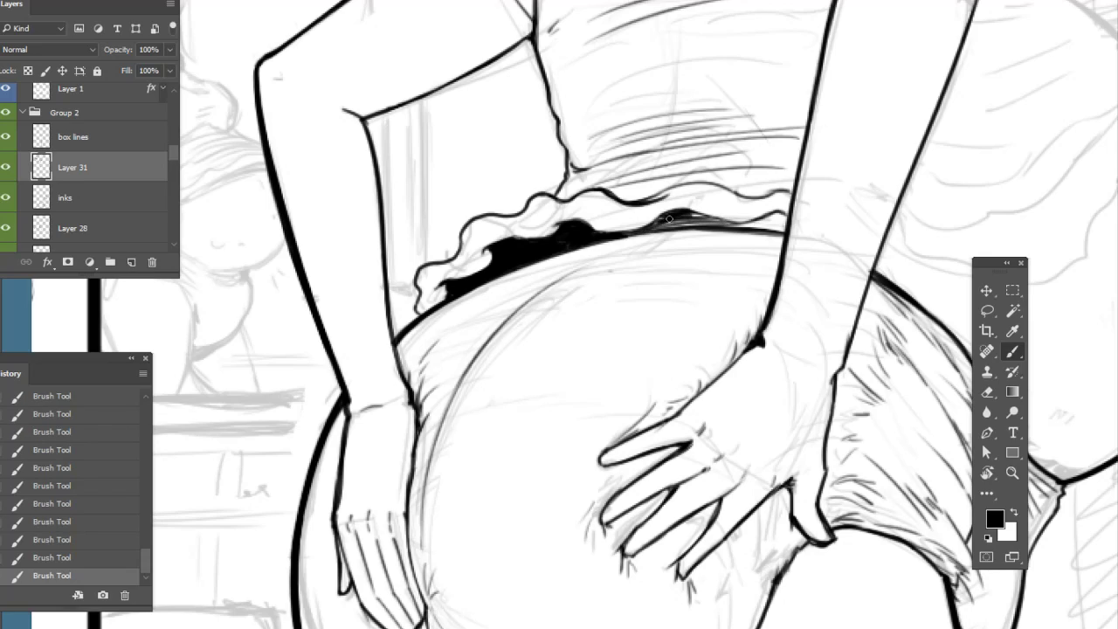
pyautogui.moveTo(648, 230)
pyautogui.mouseDown()
pyautogui.moveTo(776, 214)
pyautogui.moveTo(761, 218)
pyautogui.moveTo(790, 225)
pyautogui.moveTo(715, 226)
pyautogui.moveTo(785, 231)
pyautogui.mouseUp()
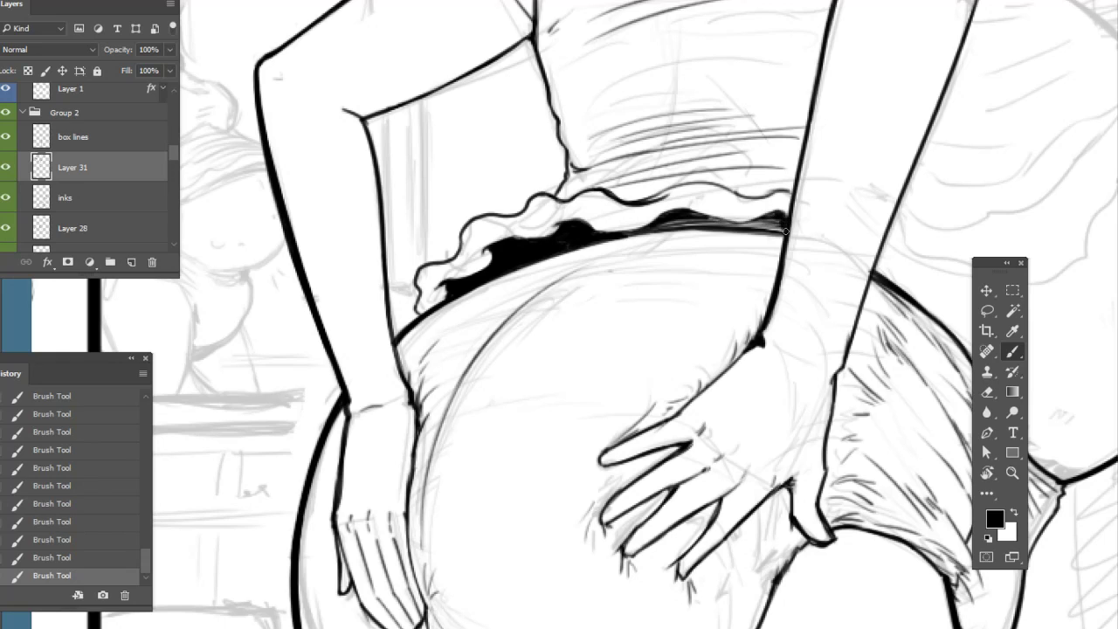
# Ink the garment's wavy hem on the other side of the forearm, up to the outer contour below the speech balloon
pyautogui.moveTo(935, 229); pyautogui.dragTo(469, 379)
pyautogui.moveTo(378, 385)
pyautogui.mouseDown()
pyautogui.moveTo(407, 409)
pyautogui.moveTo(484, 417)
pyautogui.moveTo(550, 404)
pyautogui.moveTo(625, 324)
pyautogui.moveTo(679, 219)
pyautogui.mouseUp()
pyautogui.moveTo(735, 279); pyautogui.dragTo(1024, 107)
pyautogui.moveTo(873, 304)
pyautogui.mouseDown()
pyautogui.moveTo(619, 456)
pyautogui.moveTo(575, 513)
pyautogui.mouseUp()
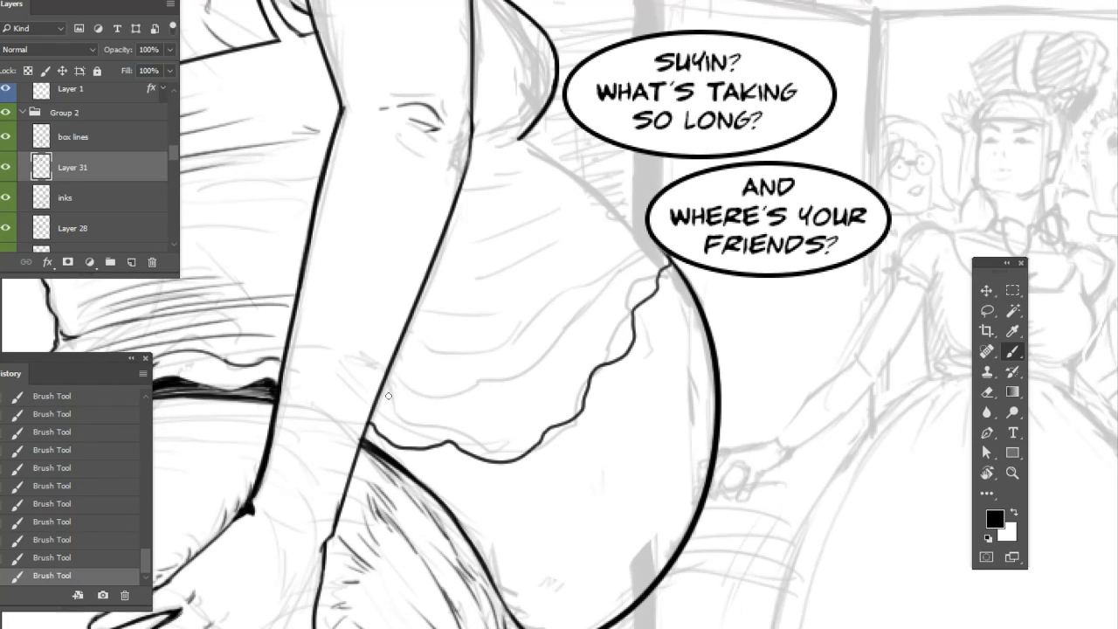
# Ink a second wavy line parallel to the garment's hem, from the forearm to the speech balloon, cleaning it up with the eraser
pyautogui.moveTo(386, 402)
pyautogui.mouseDown()
pyautogui.moveTo(499, 433)
pyautogui.moveTo(517, 424)
pyautogui.moveTo(488, 431)
pyautogui.moveTo(575, 367)
pyautogui.moveTo(558, 391)
pyautogui.moveTo(669, 248)
pyautogui.mouseUp()
pyautogui.press('e')
pyautogui.press('b')
pyautogui.press('e')
pyautogui.moveTo(449, 401)
pyautogui.mouseDown()
pyautogui.moveTo(387, 408)
pyautogui.moveTo(403, 408)
pyautogui.mouseUp()
pyautogui.press('b')
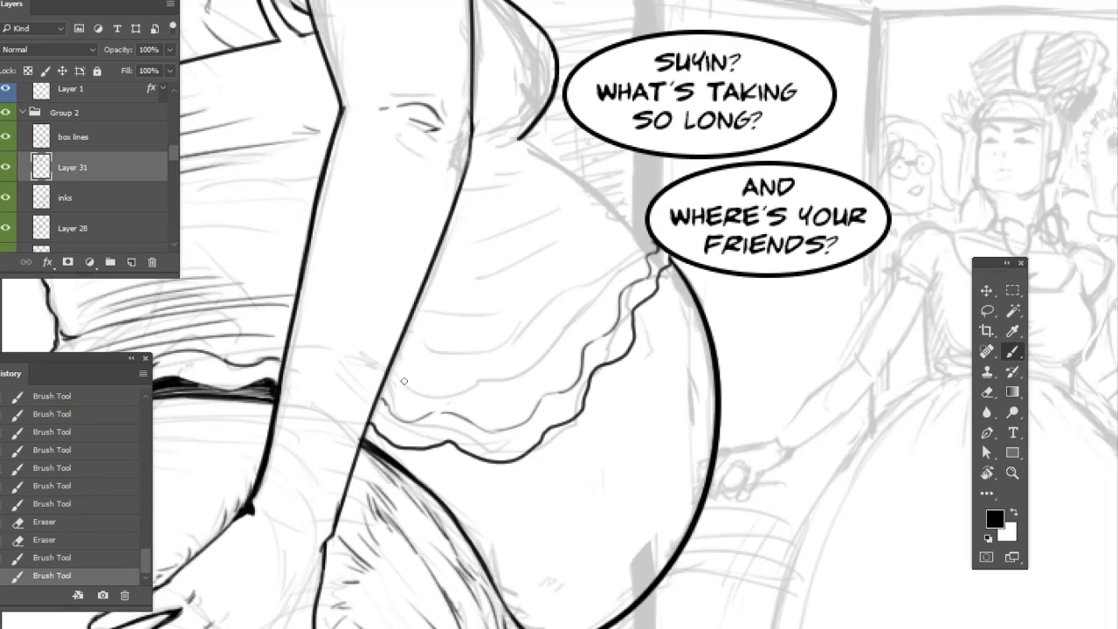
# Add curved fold lines above the ruffle and ink the garment's bumpy back edge from the waist to the lower speech balloon
pyautogui.moveTo(393, 367); pyautogui.dragTo(575, 311)
pyautogui.moveTo(405, 342)
pyautogui.mouseDown()
pyautogui.moveTo(619, 222)
pyautogui.moveTo(611, 285)
pyautogui.mouseUp()
pyautogui.moveTo(532, 135); pyautogui.dragTo(529, 132)
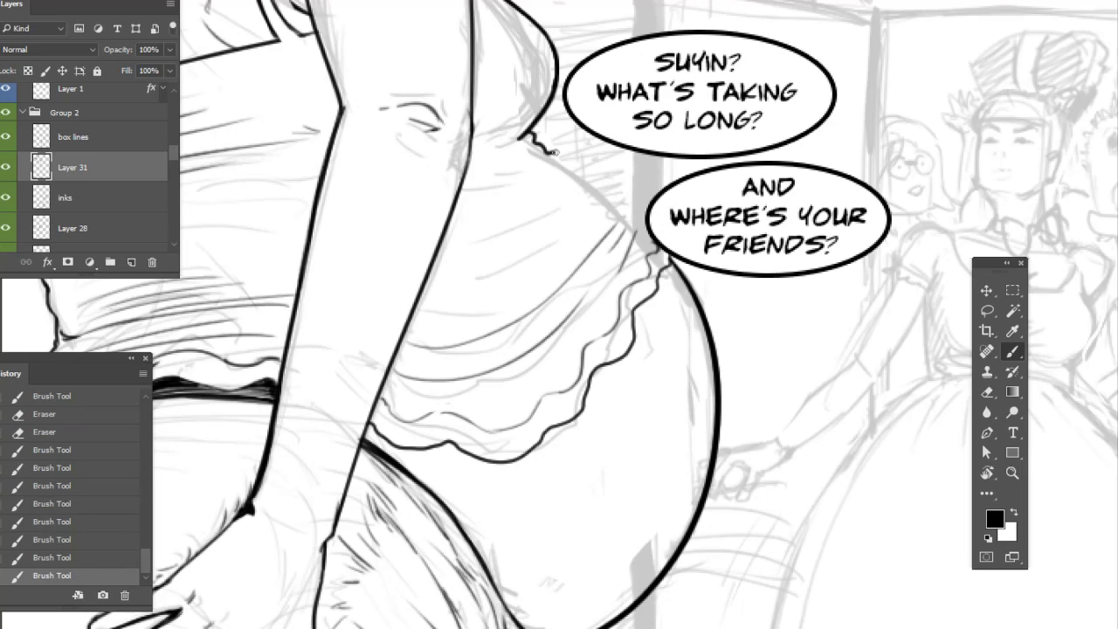
pyautogui.moveTo(568, 163); pyautogui.dragTo(605, 188)
pyautogui.moveTo(635, 228); pyautogui.dragTo(648, 251)
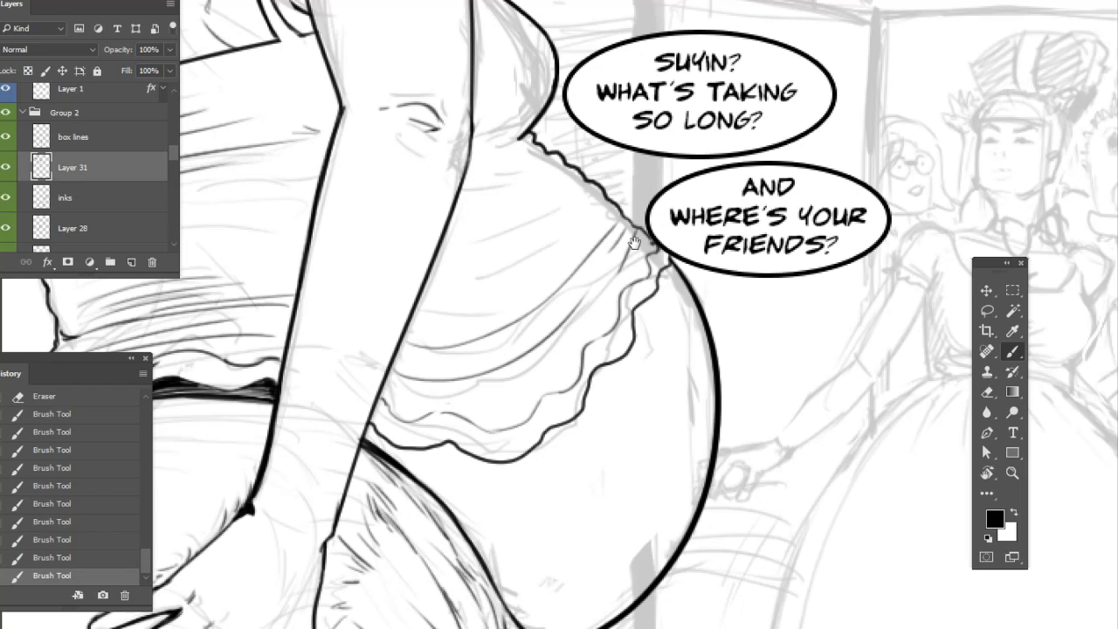
# Ink short fold lines at the waist between the elbow and the garment's back edge, tidying them with the eraser
pyautogui.moveTo(564, 292); pyautogui.dragTo(794, 175)
pyautogui.moveTo(666, 307)
pyautogui.mouseDown()
pyautogui.moveTo(827, 249)
pyautogui.moveTo(519, 524)
pyautogui.mouseUp()
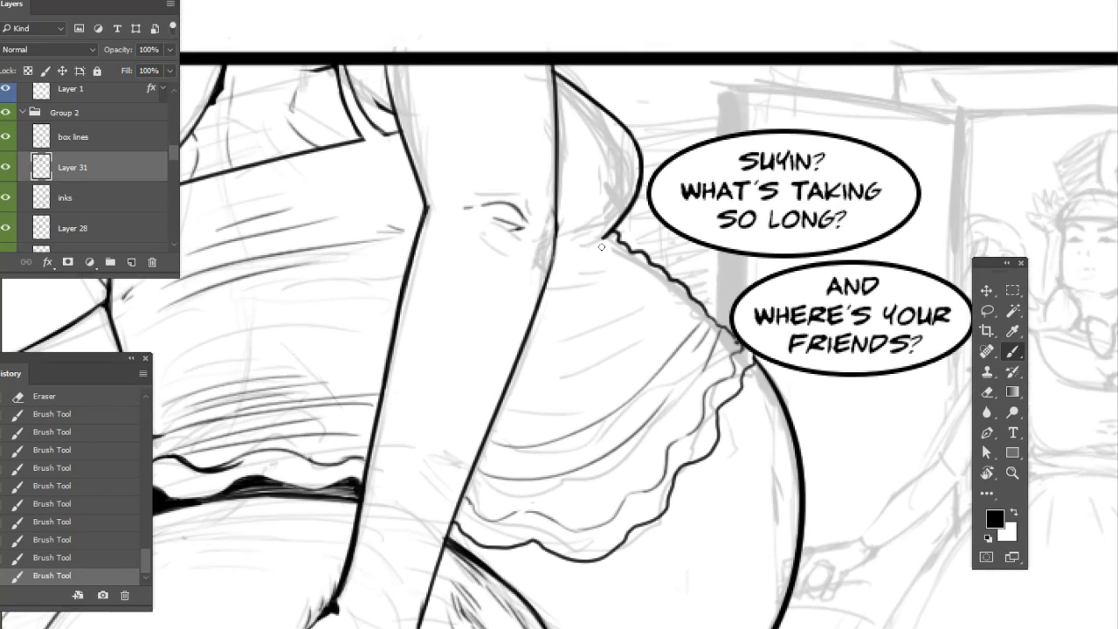
pyautogui.moveTo(599, 238)
pyautogui.mouseDown()
pyautogui.moveTo(542, 231)
pyautogui.moveTo(551, 262)
pyautogui.moveTo(613, 247)
pyautogui.moveTo(529, 267)
pyautogui.moveTo(578, 297)
pyautogui.moveTo(559, 261)
pyautogui.moveTo(627, 222)
pyautogui.moveTo(602, 295)
pyautogui.moveTo(584, 310)
pyautogui.moveTo(555, 283)
pyautogui.moveTo(586, 262)
pyautogui.moveTo(549, 277)
pyautogui.moveTo(540, 307)
pyautogui.mouseUp()
pyautogui.press('e')
pyautogui.press('b')
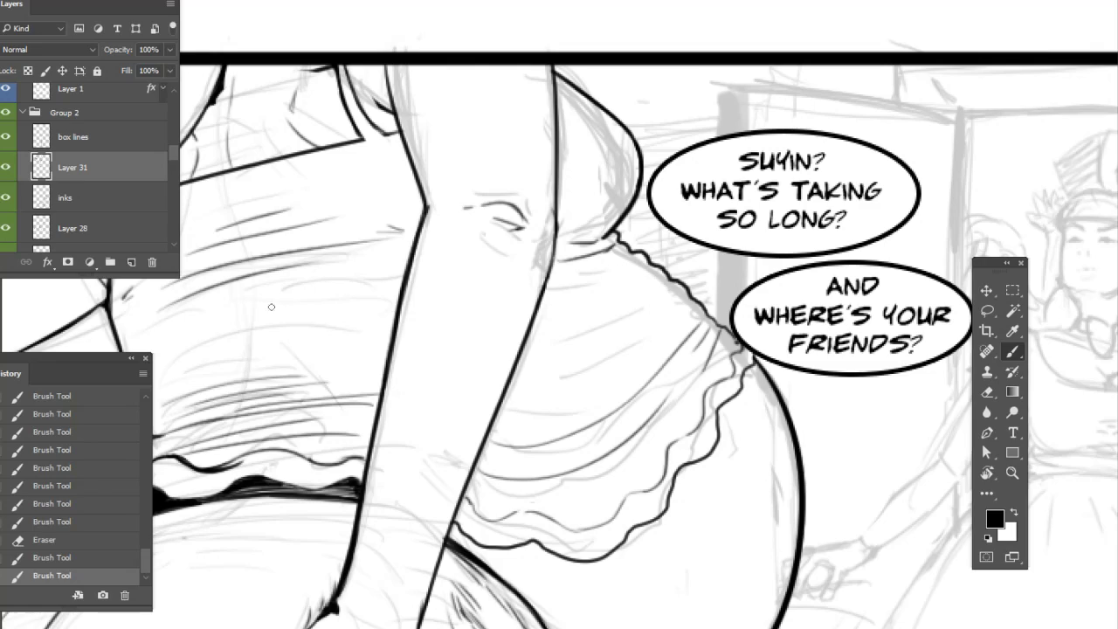
# Switch to the inks layer and add more curved fold lines across the garment between the forearm and its back edge
pyautogui.click(110, 194)
pyautogui.moveTo(634, 274); pyautogui.dragTo(538, 292)
pyautogui.moveTo(665, 285); pyautogui.dragTo(529, 338)
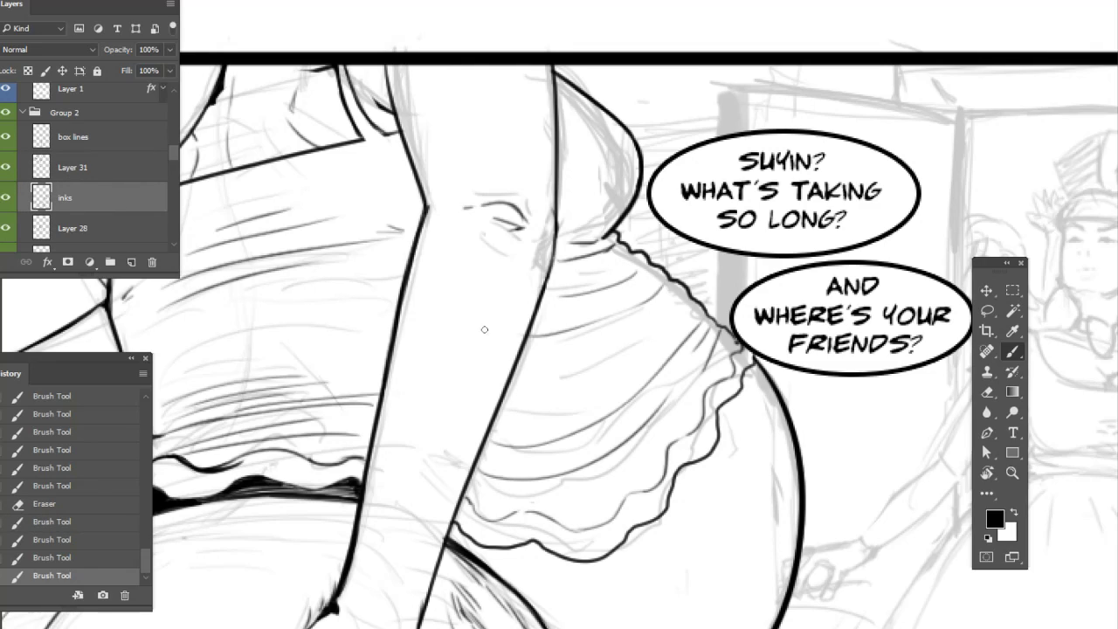
pyautogui.moveTo(513, 383)
pyautogui.mouseDown()
pyautogui.moveTo(678, 316)
pyautogui.moveTo(604, 388)
pyautogui.mouseUp()
pyautogui.moveTo(657, 293); pyautogui.dragTo(609, 327)
pyautogui.moveTo(645, 268); pyautogui.dragTo(620, 283)
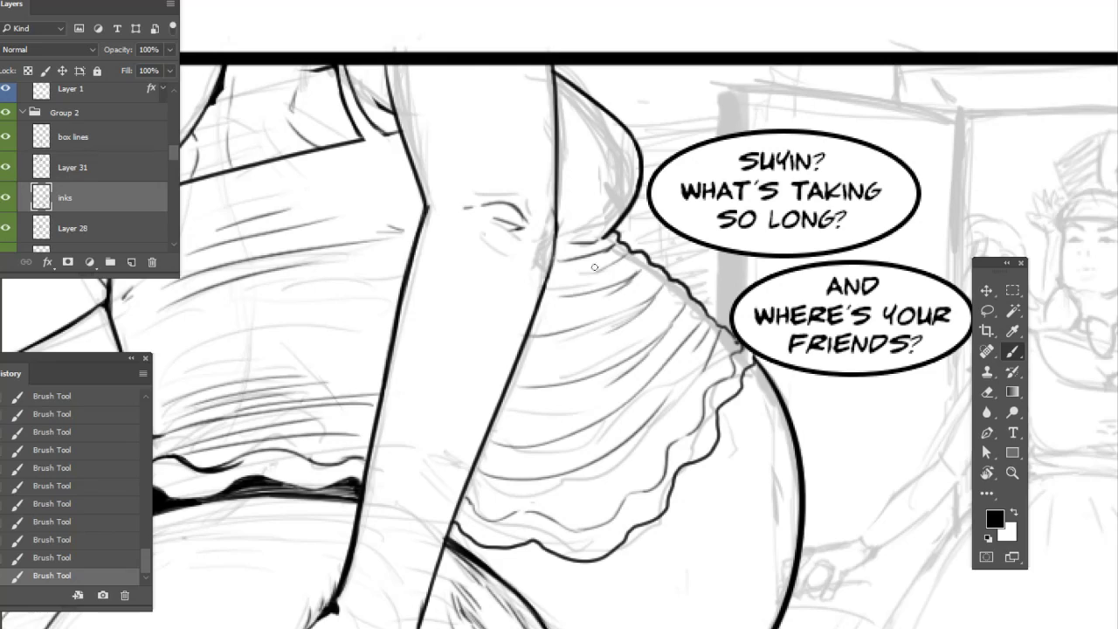
# Add a small solid black shadow under the hem where it meets the forearm
pyautogui.moveTo(543, 597)
pyautogui.mouseDown()
pyautogui.moveTo(621, 541)
pyautogui.moveTo(749, 406)
pyautogui.moveTo(764, 332)
pyautogui.moveTo(491, 507)
pyautogui.moveTo(488, 429)
pyautogui.mouseUp()
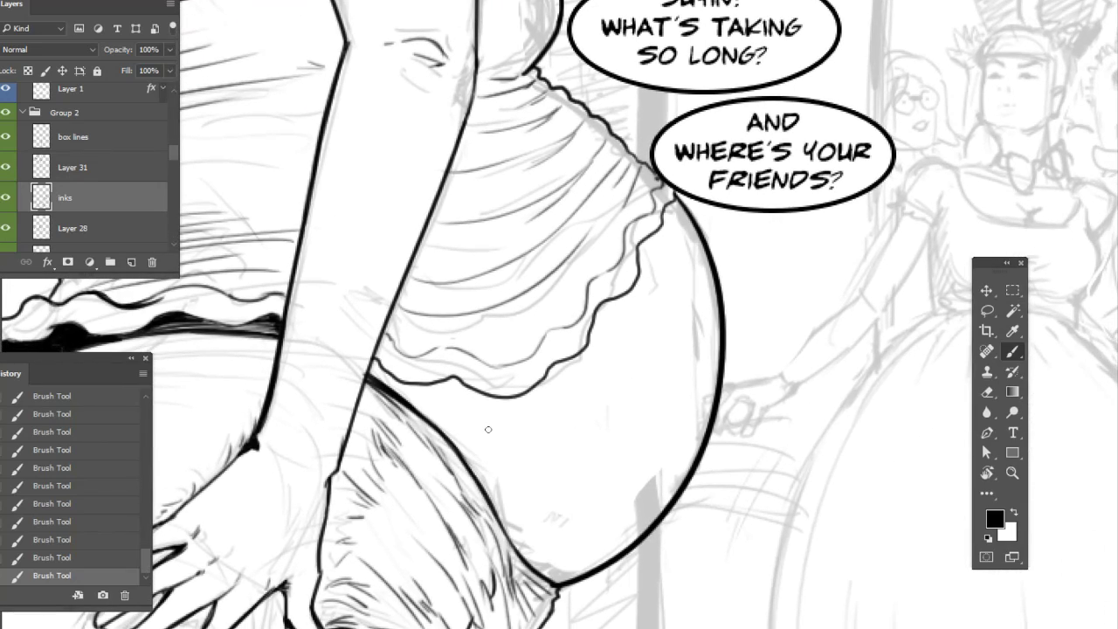
pyautogui.moveTo(374, 369); pyautogui.dragTo(401, 395)
pyautogui.moveTo(482, 312); pyautogui.dragTo(674, 317)
pyautogui.moveTo(584, 458); pyautogui.dragTo(707, 421)
# Thicken the outer contour of the bent arm from the elbow up to the shoulder, along with the adjoining hair edge
pyautogui.scroll(-3, 708, 421)
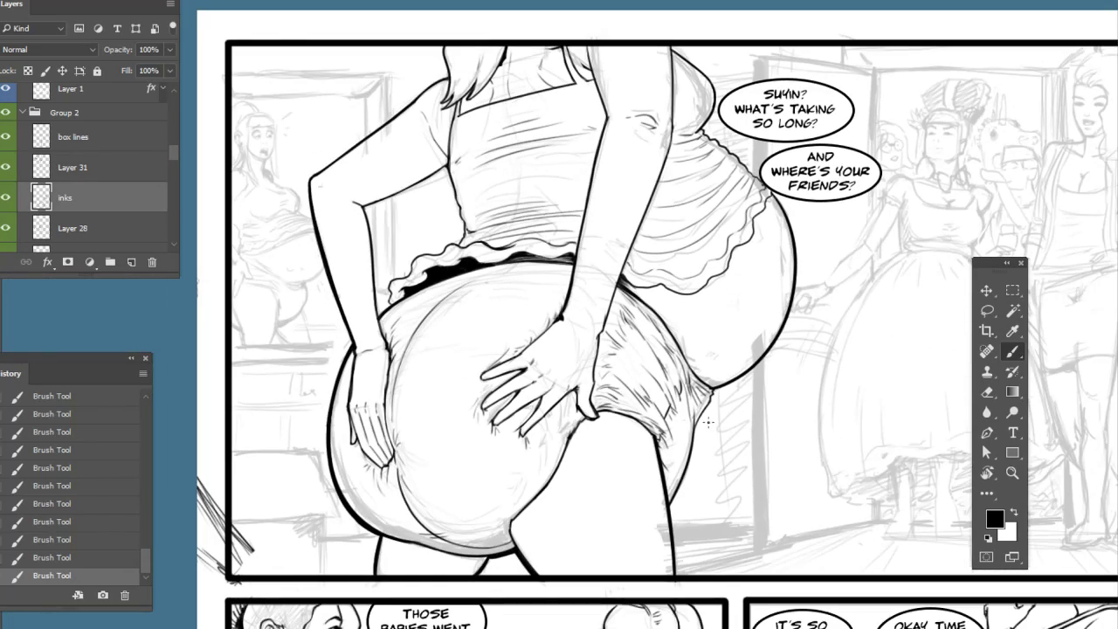
pyautogui.moveTo(782, 408)
pyautogui.mouseDown()
pyautogui.moveTo(768, 462)
pyautogui.moveTo(757, 457)
pyautogui.moveTo(771, 497)
pyautogui.moveTo(771, 461)
pyautogui.moveTo(631, 325)
pyautogui.moveTo(697, 373)
pyautogui.moveTo(714, 414)
pyautogui.mouseUp()
pyautogui.moveTo(631, 284); pyautogui.dragTo(681, 436)
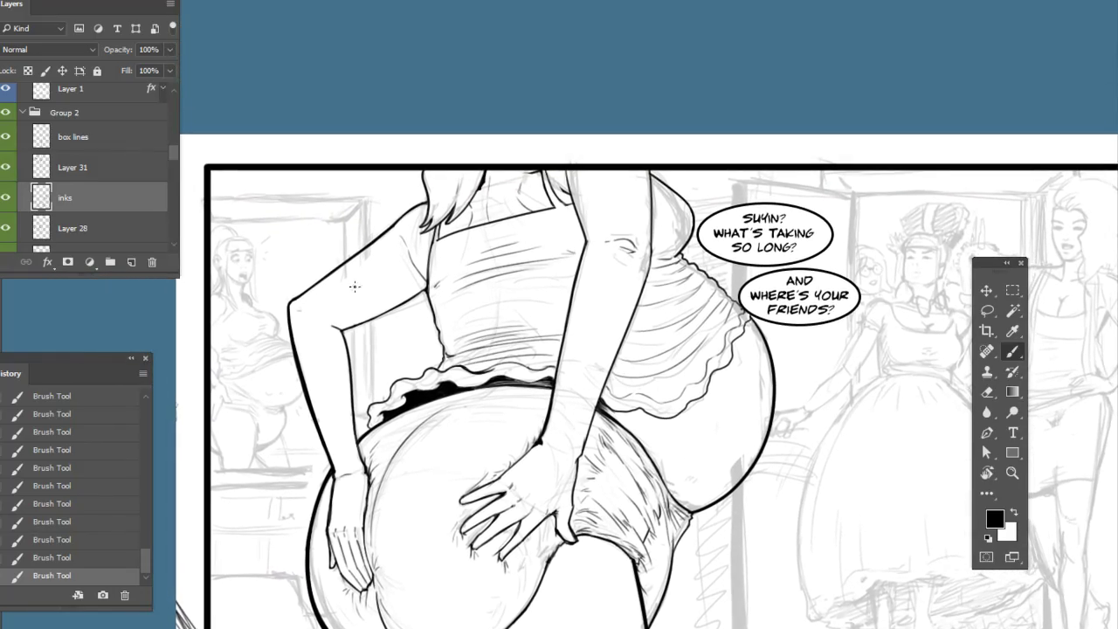
pyautogui.hotkey('ctrl', '+')
pyautogui.hotkey('ctrl', '+')
pyautogui.moveTo(245, 411); pyautogui.dragTo(718, 352)
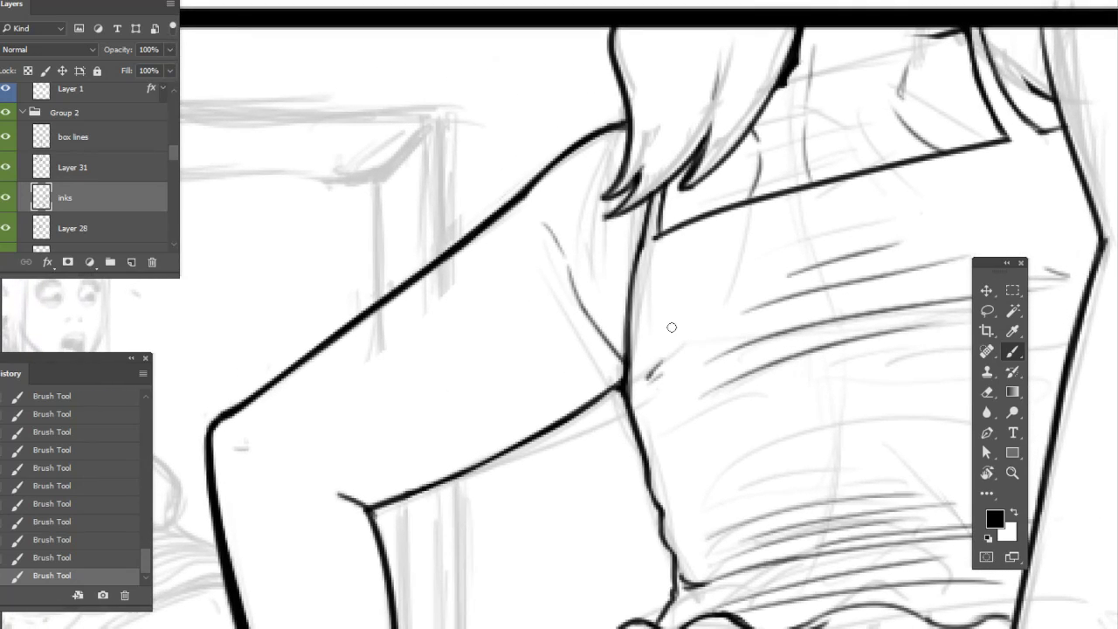
pyautogui.rightClick(330, 362)
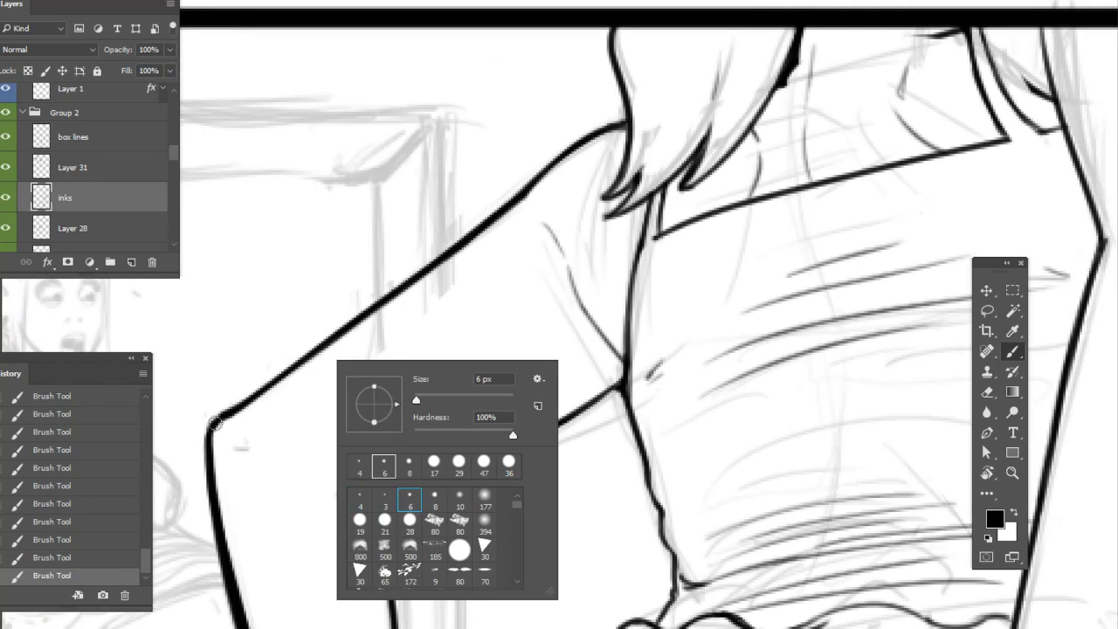
pyautogui.moveTo(218, 423); pyautogui.dragTo(562, 171)
pyautogui.moveTo(435, 264)
pyautogui.mouseDown()
pyautogui.moveTo(627, 118)
pyautogui.moveTo(605, 54)
pyautogui.moveTo(609, 24)
pyautogui.mouseUp()
# Thicken the underside of the bent upper arm and the forearm's inner edge from the elbow down to the wrist
pyautogui.moveTo(708, 244); pyautogui.dragTo(705, 157)
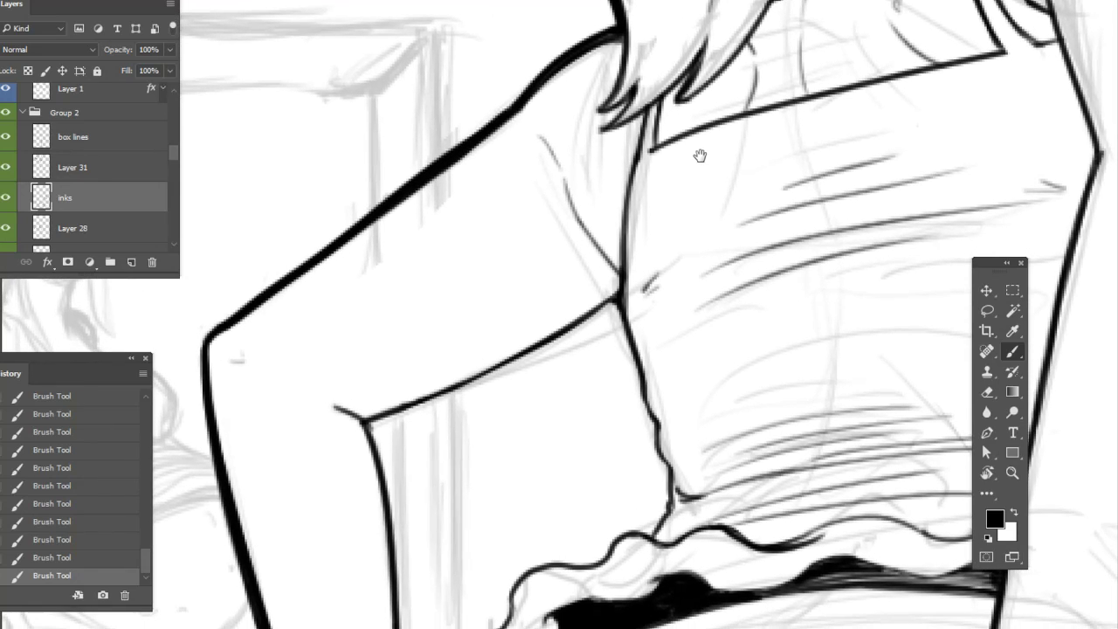
pyautogui.moveTo(377, 424); pyautogui.dragTo(621, 299)
pyautogui.moveTo(585, 363)
pyautogui.mouseDown()
pyautogui.moveTo(552, 347)
pyautogui.moveTo(554, 117)
pyautogui.mouseUp()
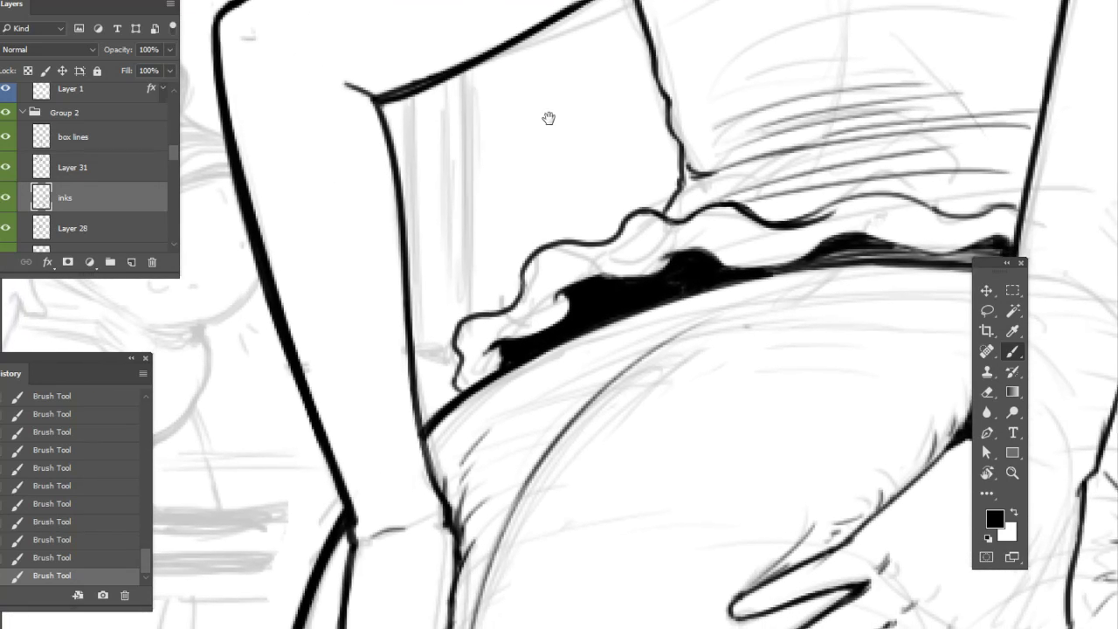
pyautogui.moveTo(398, 93)
pyautogui.mouseDown()
pyautogui.moveTo(434, 77)
pyautogui.moveTo(414, 408)
pyautogui.mouseUp()
pyautogui.moveTo(409, 233); pyautogui.dragTo(411, 303)
pyautogui.moveTo(409, 262); pyautogui.dragTo(425, 425)
pyautogui.moveTo(413, 352); pyautogui.dragTo(439, 474)
pyautogui.moveTo(428, 428); pyautogui.dragTo(439, 481)
# Thicken the garment's wavy side contour from the armpit down to the ruffle
pyautogui.moveTo(505, 425); pyautogui.dragTo(392, 496)
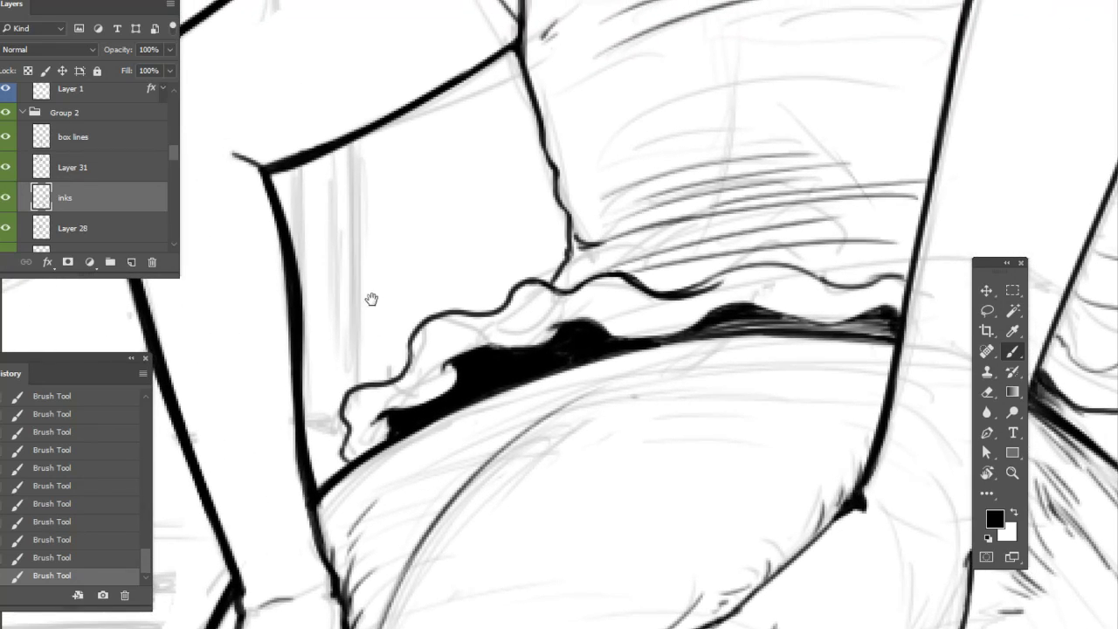
pyautogui.moveTo(708, 249); pyautogui.dragTo(603, 319)
pyautogui.moveTo(441, 364)
pyautogui.mouseDown()
pyautogui.moveTo(460, 320)
pyautogui.moveTo(429, 187)
pyautogui.moveTo(427, 93)
pyautogui.mouseUp()
pyautogui.scroll(-4, 809, 271)
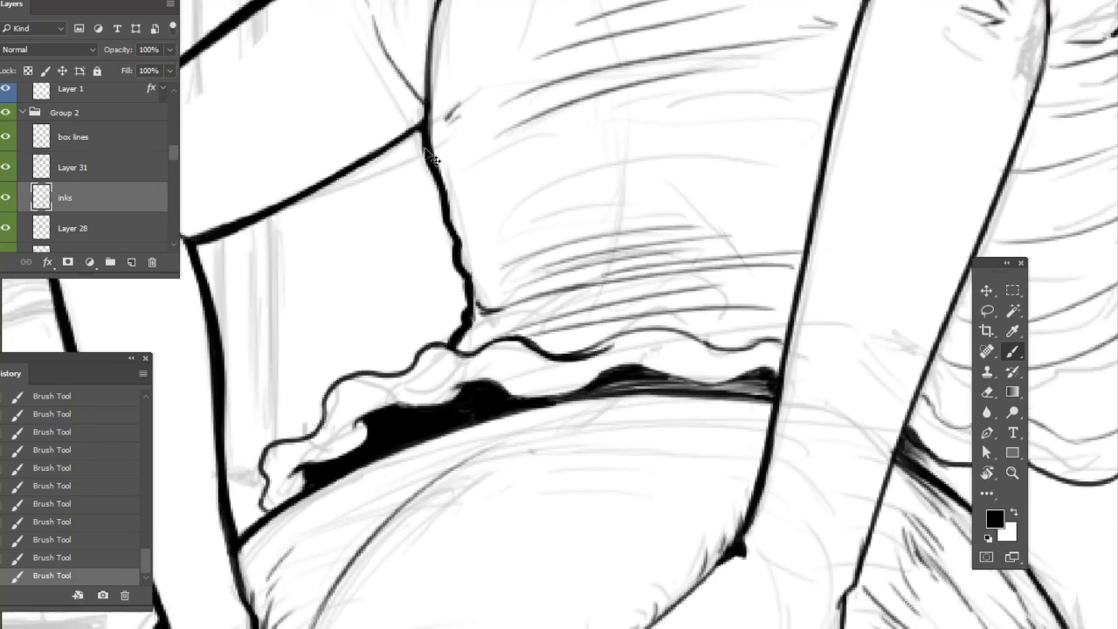
pyautogui.moveTo(811, 407); pyautogui.dragTo(748, 430)
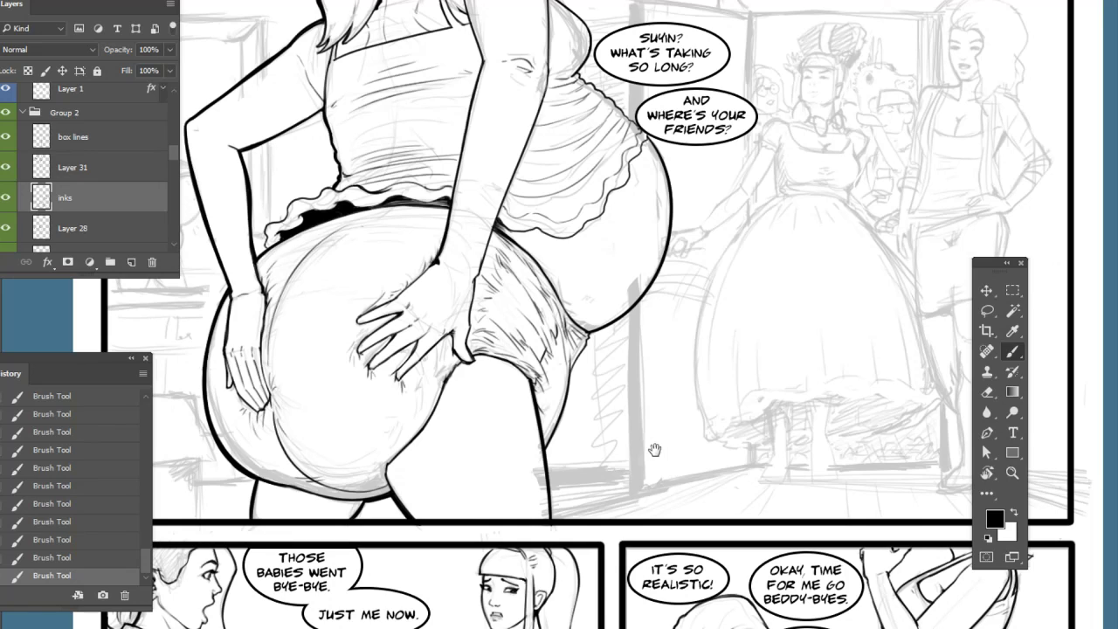
# Hatch shading strokes along the lower edge of the figure's large rounded form, above the legs
pyautogui.scroll(1, 656, 451)
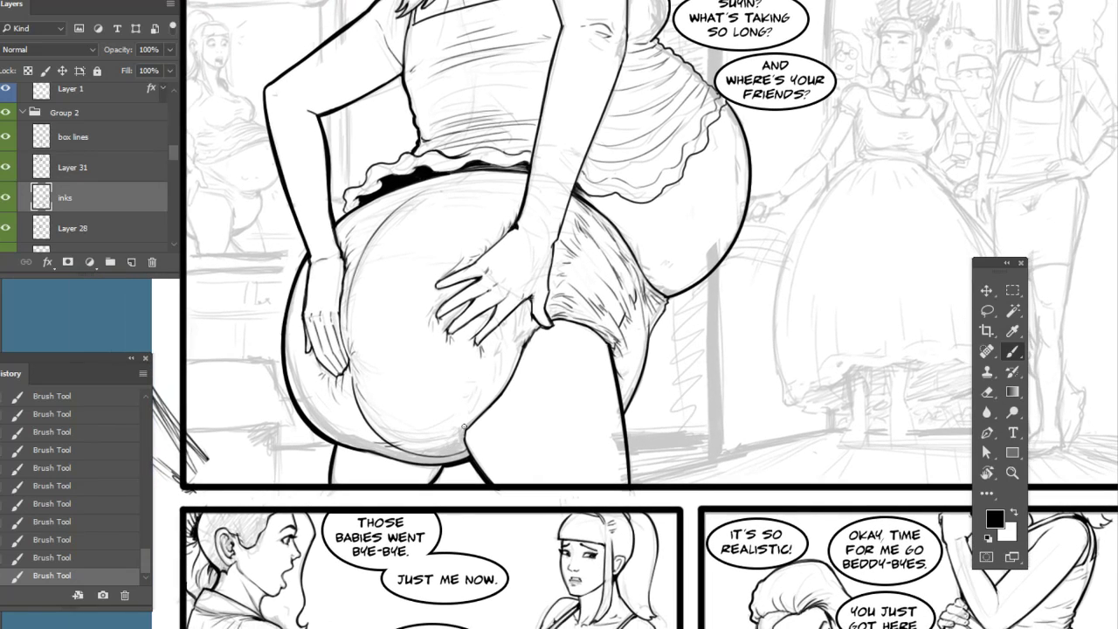
pyautogui.rightClick(464, 425)
pyautogui.click(454, 440)
pyautogui.moveTo(469, 477); pyautogui.dragTo(491, 407)
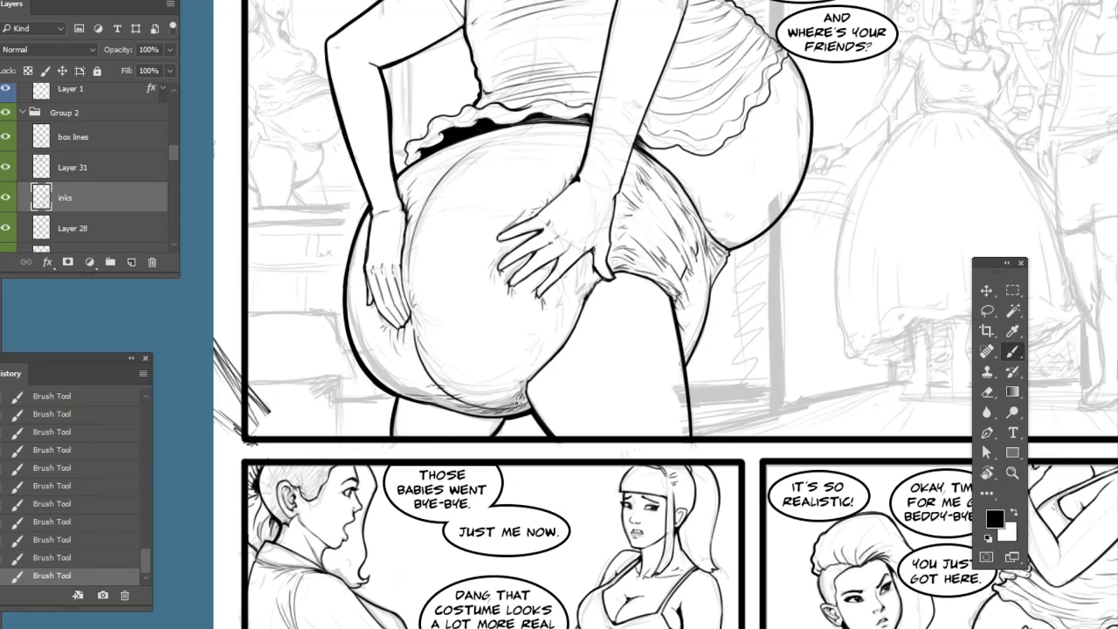
pyautogui.hscroll(3, 564, 452)
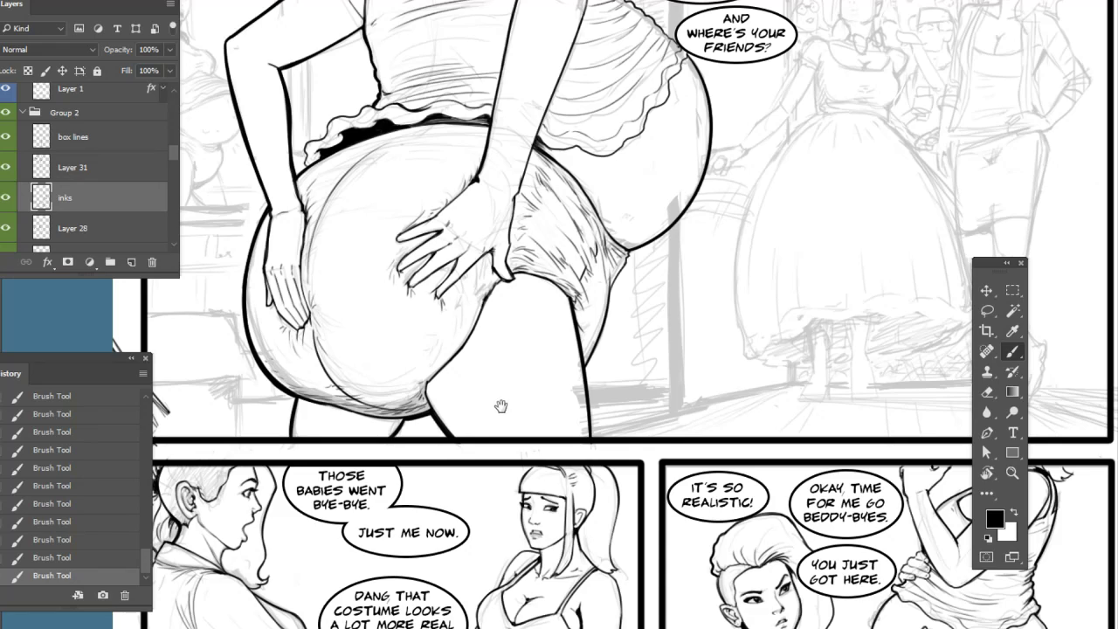
pyautogui.scroll(2, 499, 399)
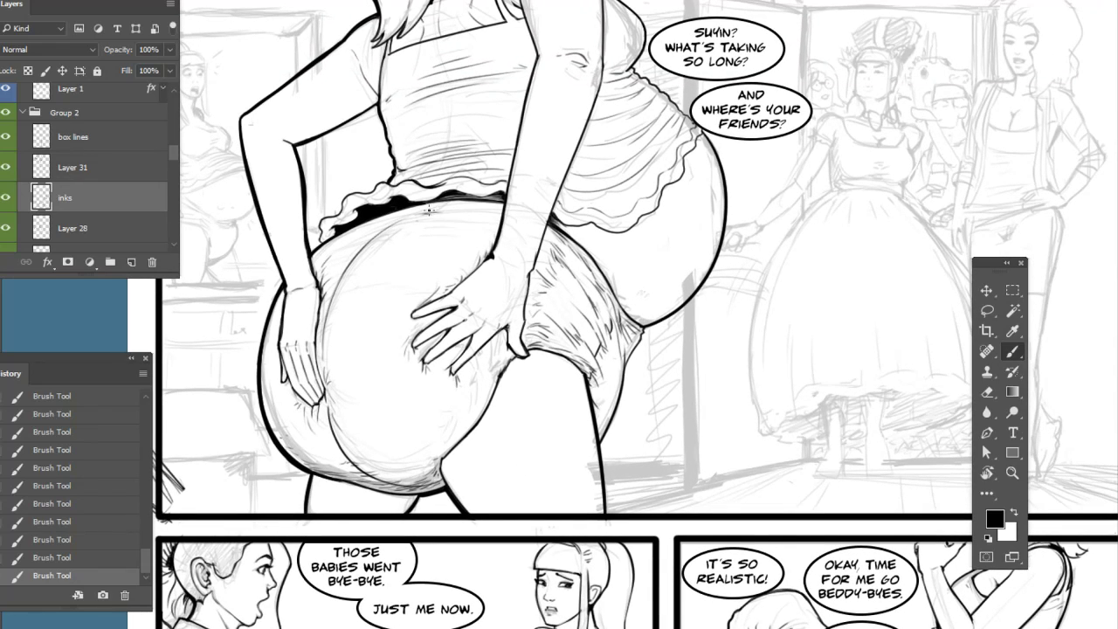
pyautogui.moveTo(691, 388); pyautogui.dragTo(622, 297)
pyautogui.scroll(5, 622, 297)
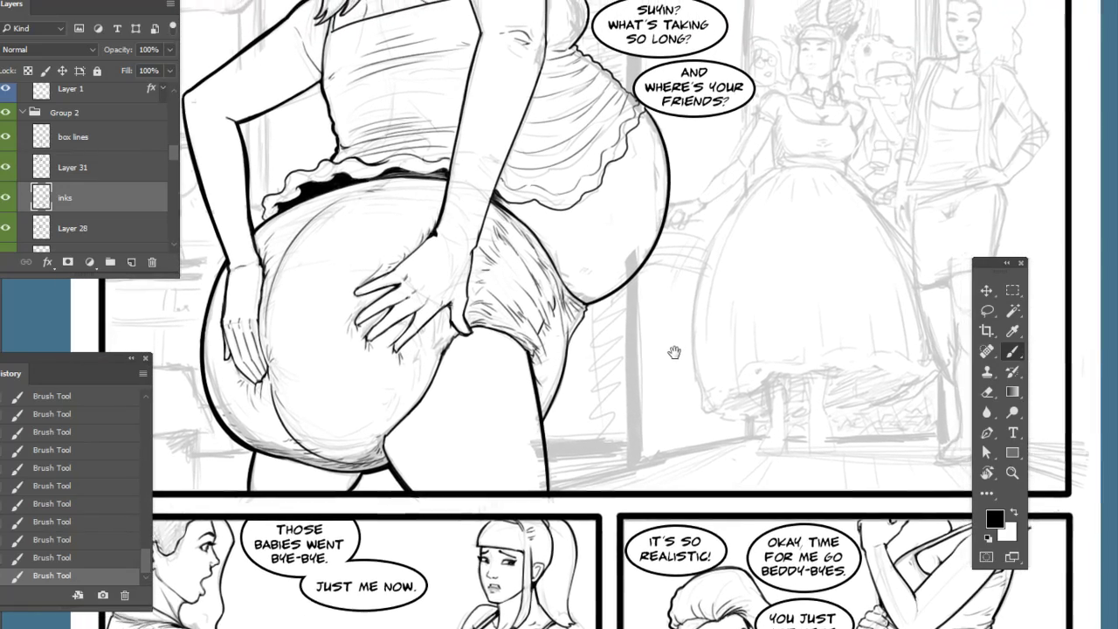
pyautogui.scroll(3, 690, 349)
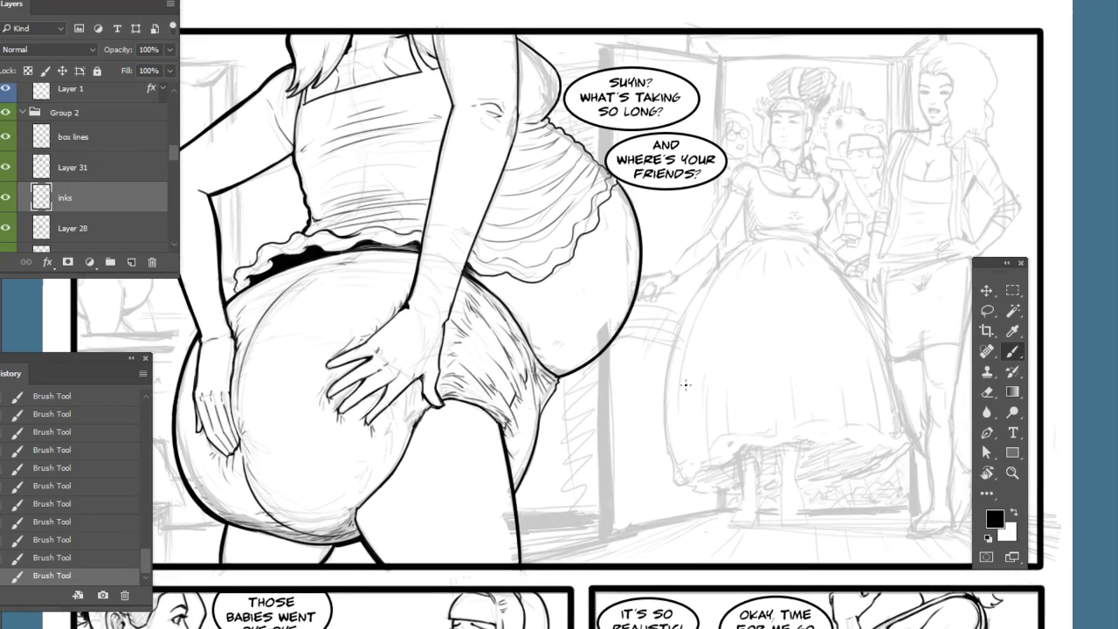
pyautogui.moveTo(687, 385); pyautogui.dragTo(737, 408)
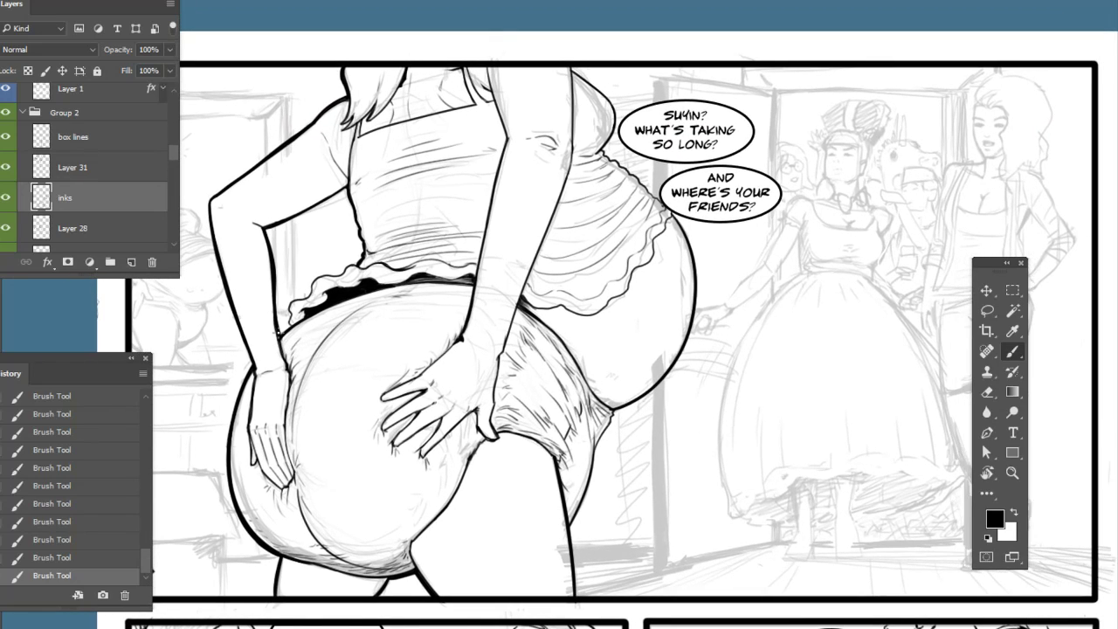
pyautogui.hscroll(-5, 562, 364)
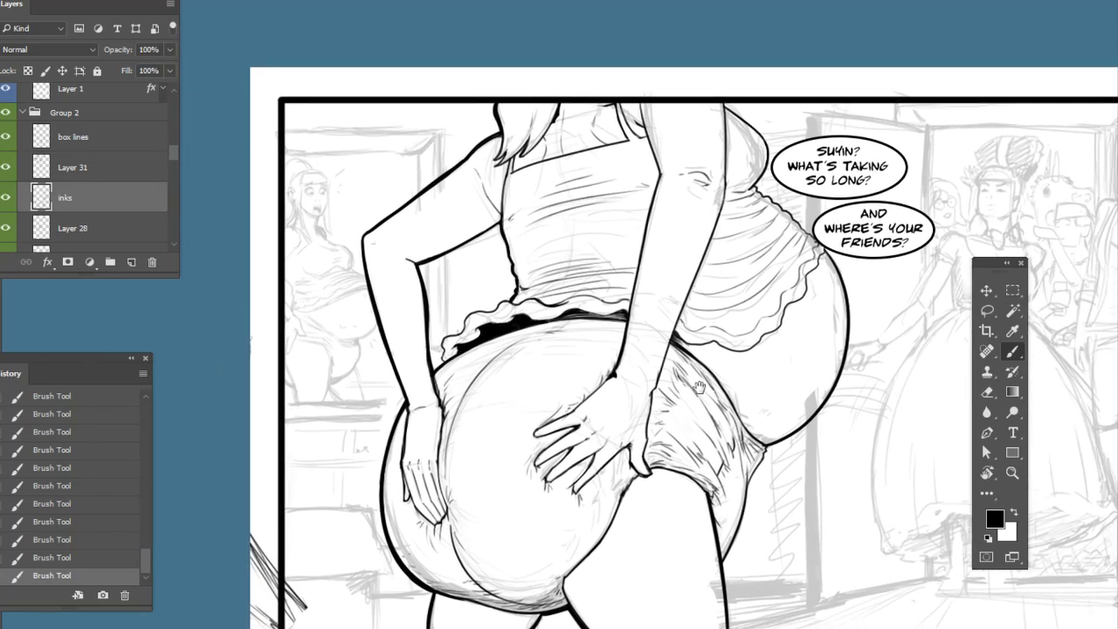
# Thicken the underside of the bent upper arm further with overlapping strokes from the elbow to the armpit, reverting a stray attempt
pyautogui.hotkey('ctrl', '+')
pyautogui.moveTo(334, 354); pyautogui.dragTo(586, 489)
pyautogui.moveTo(673, 479); pyautogui.dragTo(664, 459)
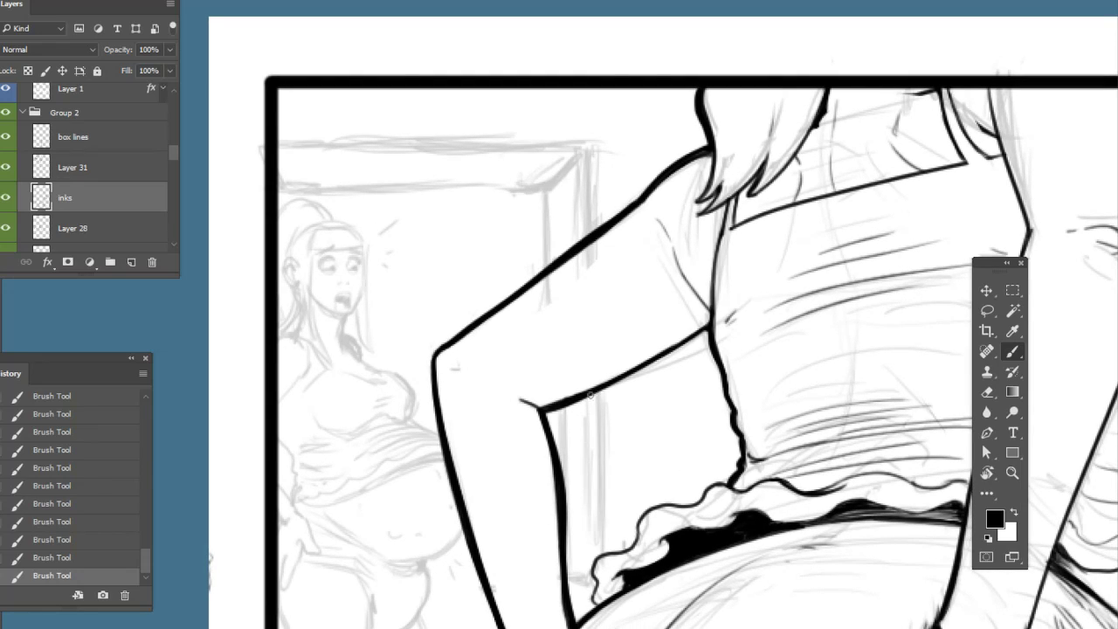
pyautogui.moveTo(579, 400); pyautogui.dragTo(674, 352)
pyautogui.click(109, 556)
pyautogui.moveTo(588, 396); pyautogui.dragTo(655, 358)
pyautogui.moveTo(637, 374); pyautogui.dragTo(705, 332)
pyautogui.moveTo(581, 399); pyautogui.dragTo(618, 381)
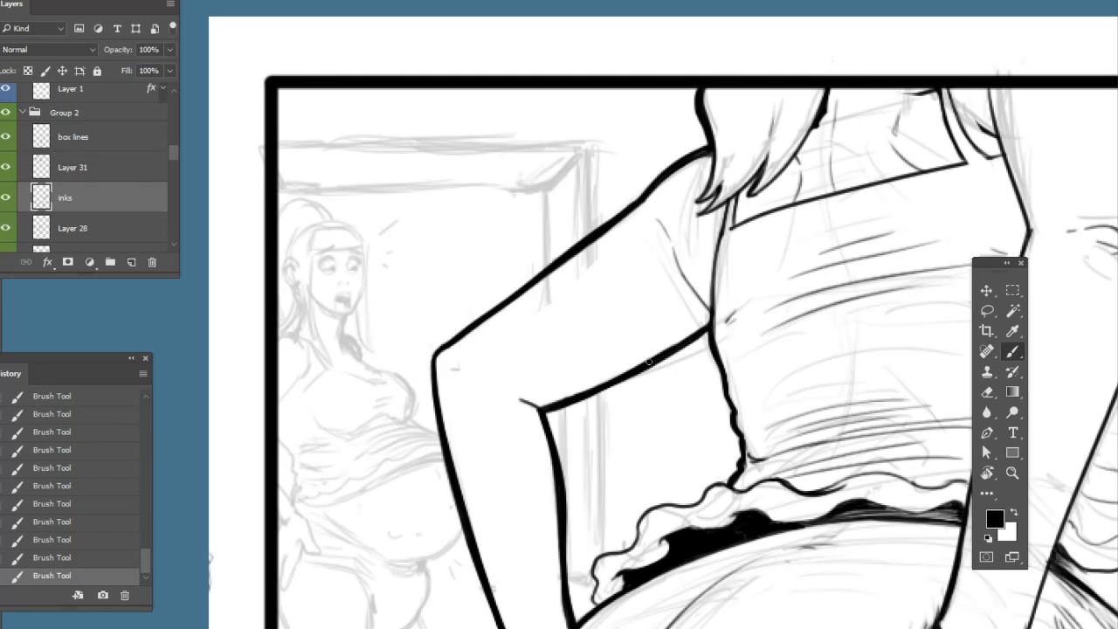
# Undo the stray stroke in the gap beside the bent arm and trim the upper arm's underside line with the eraser
pyautogui.moveTo(682, 454); pyautogui.dragTo(651, 438)
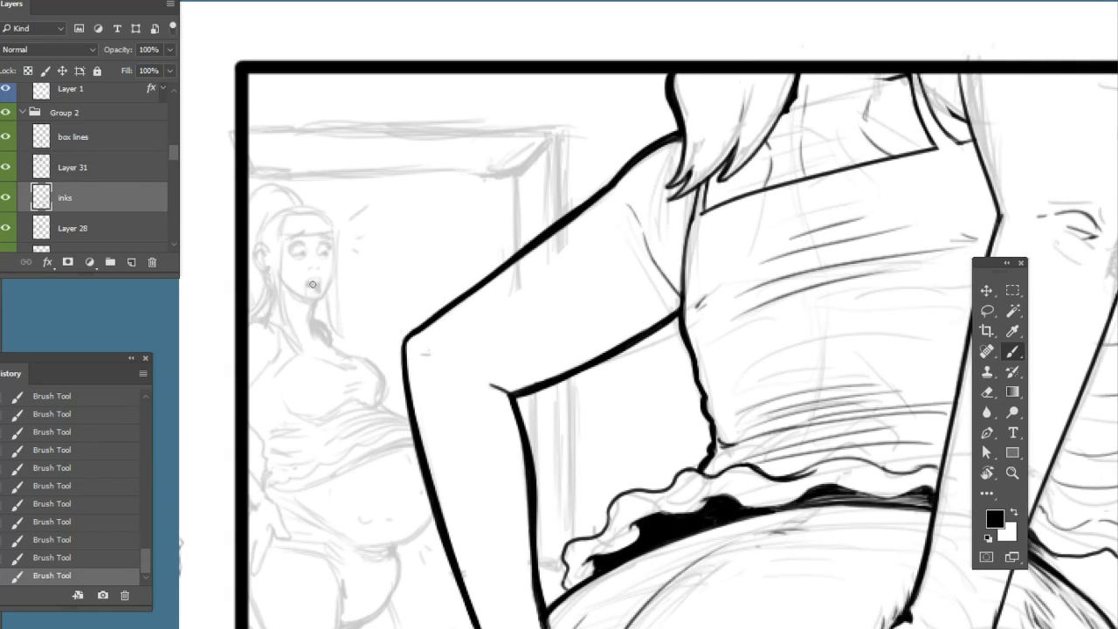
pyautogui.moveTo(365, 344); pyautogui.dragTo(346, 301)
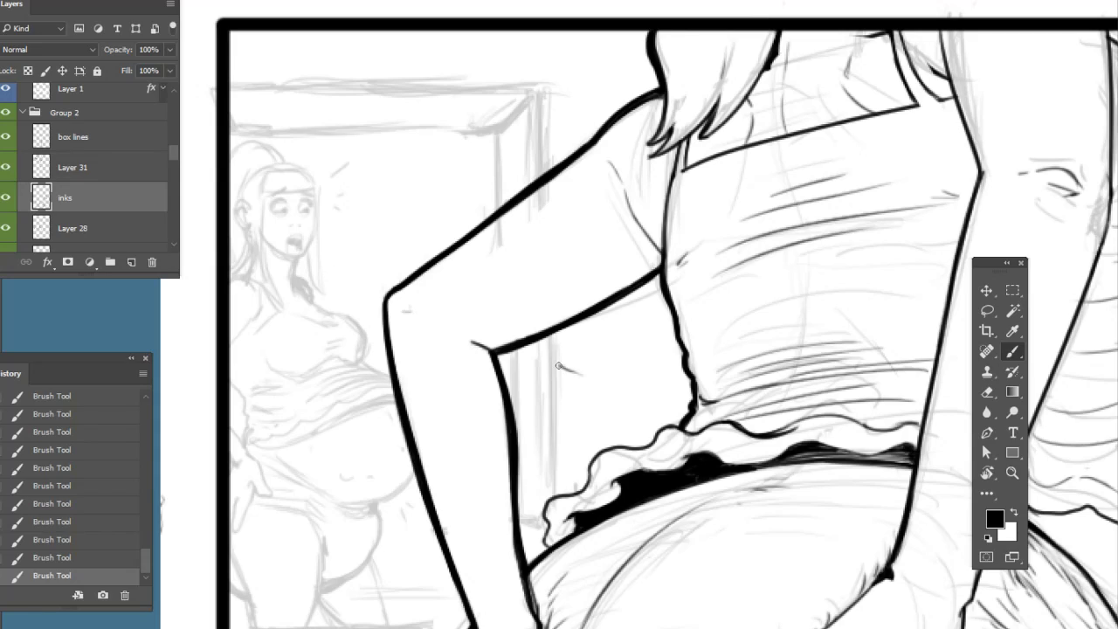
pyautogui.hotkey('ctrl', 'z')
pyautogui.moveTo(431, 445); pyautogui.dragTo(418, 423)
pyautogui.press('e')
pyautogui.moveTo(494, 335); pyautogui.dragTo(573, 296)
pyautogui.press('b')
pyautogui.moveTo(554, 343)
pyautogui.mouseDown()
pyautogui.moveTo(589, 400)
pyautogui.moveTo(598, 395)
pyautogui.moveTo(604, 439)
pyautogui.mouseUp()
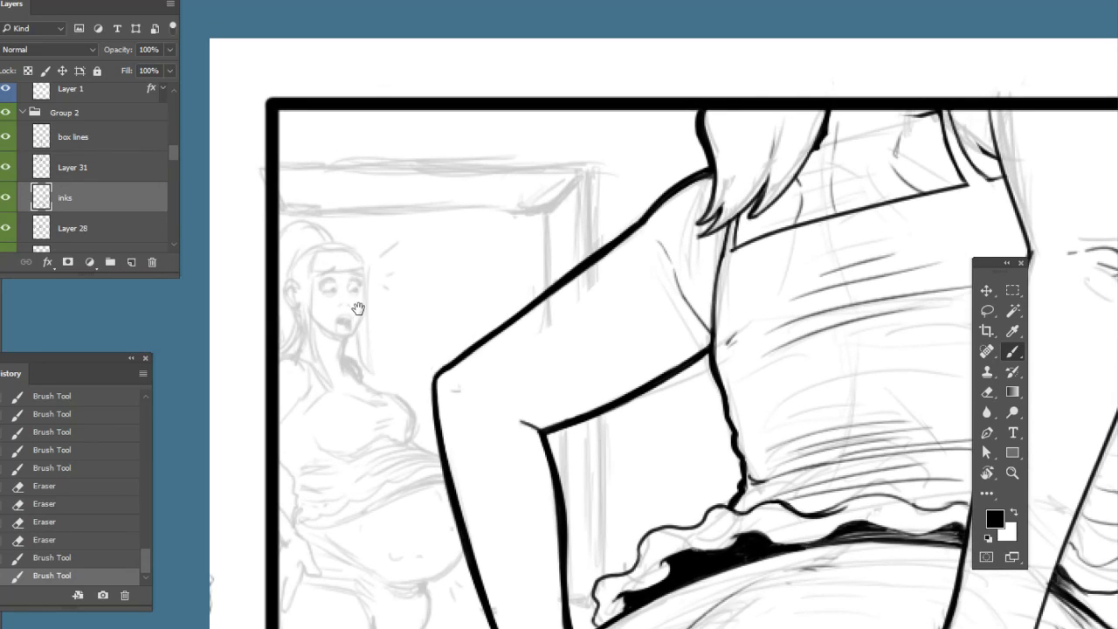
# Review the foreground figure's line weights against the rest of the comic panel
pyautogui.moveTo(449, 305); pyautogui.dragTo(302, 213)
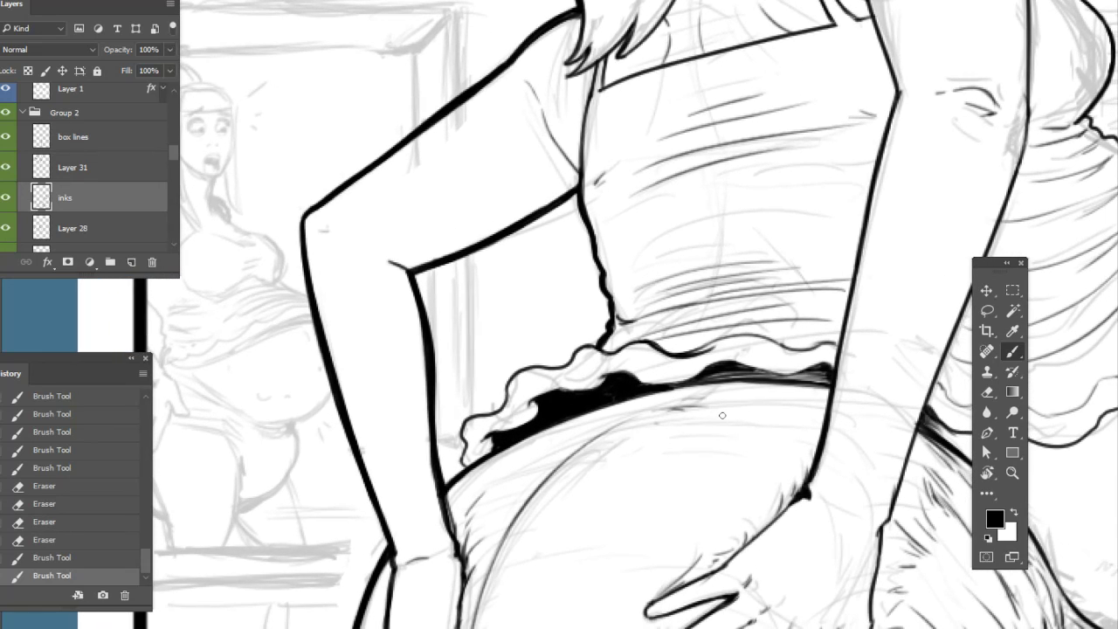
pyautogui.scroll(-5, 721, 415)
pyautogui.hscroll(5, 797, 429)
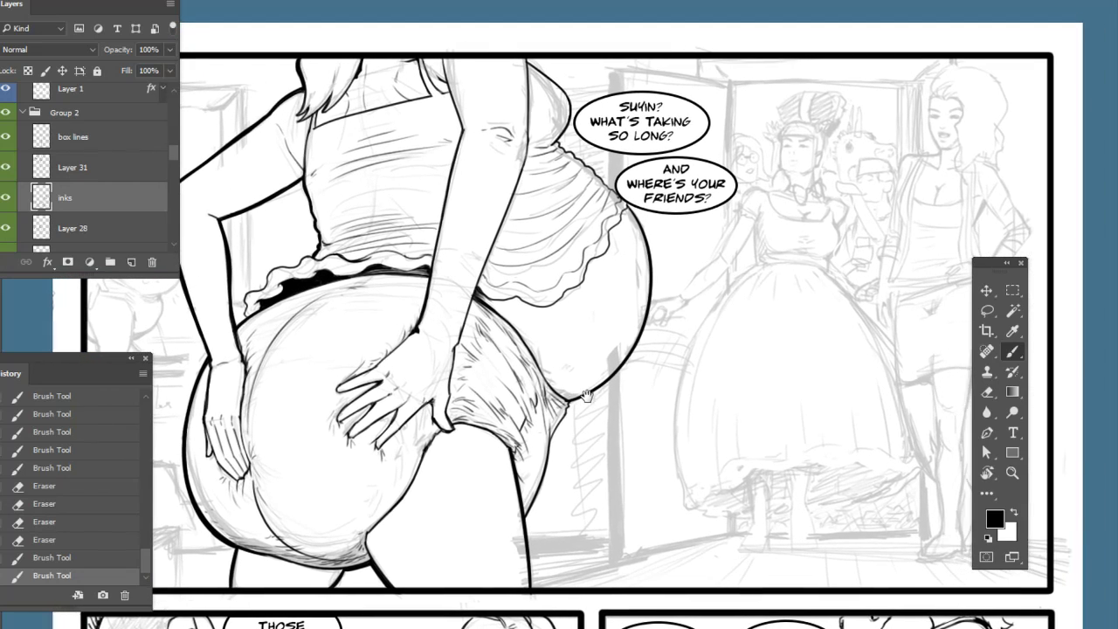
pyautogui.moveTo(761, 487); pyautogui.dragTo(757, 424)
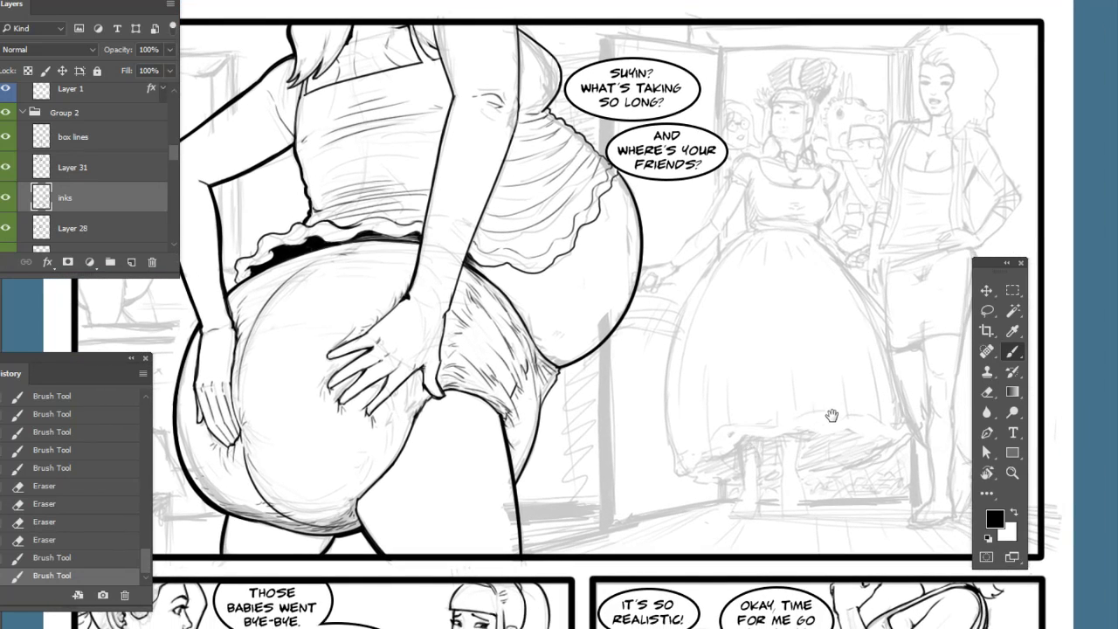
pyautogui.hscroll(3, 832, 415)
pyautogui.moveTo(555, 380); pyautogui.dragTo(721, 393)
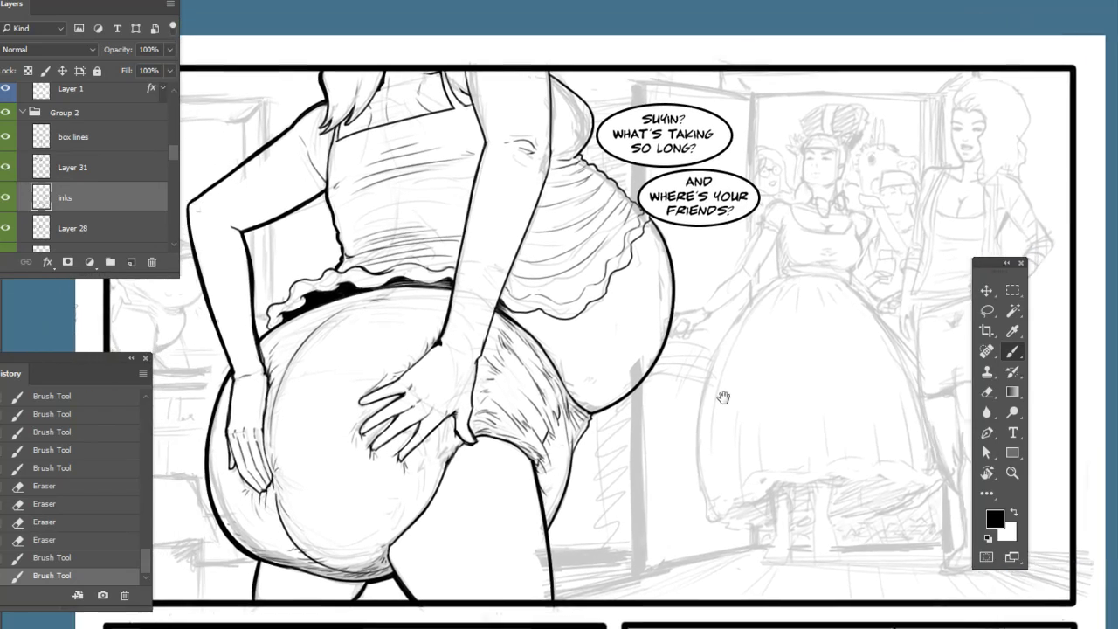
pyautogui.hscroll(4, 732, 379)
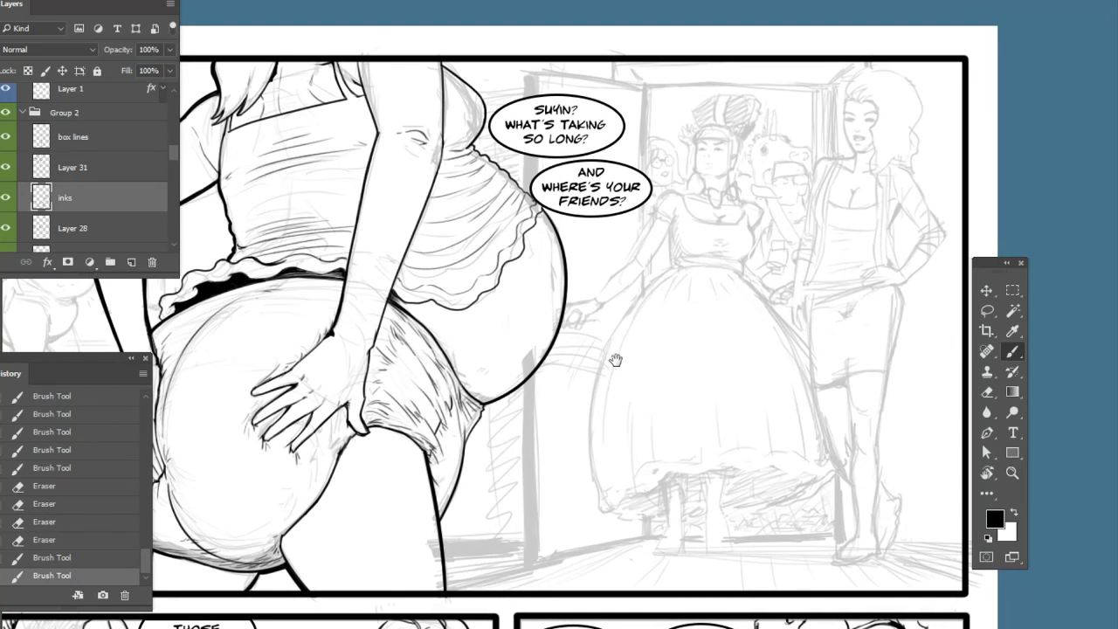
pyautogui.hscroll(-4, 614, 358)
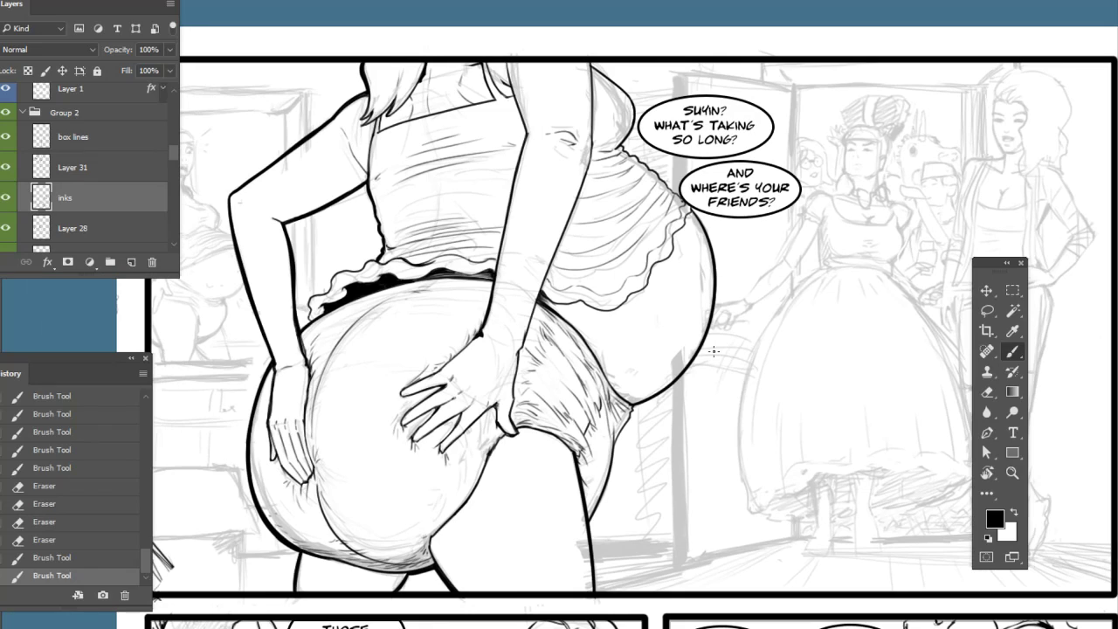